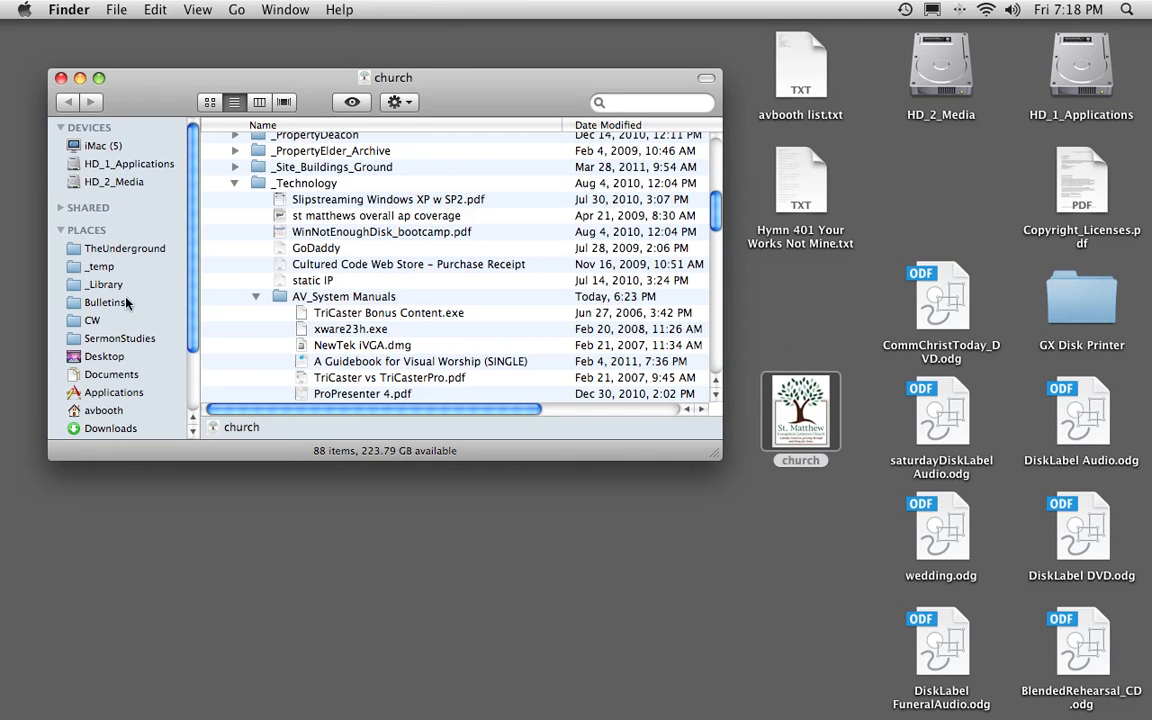
Open the bulletin 11_April_3.odt from the 2011 Bulletins folder inside Bulletins.
click(95, 300)
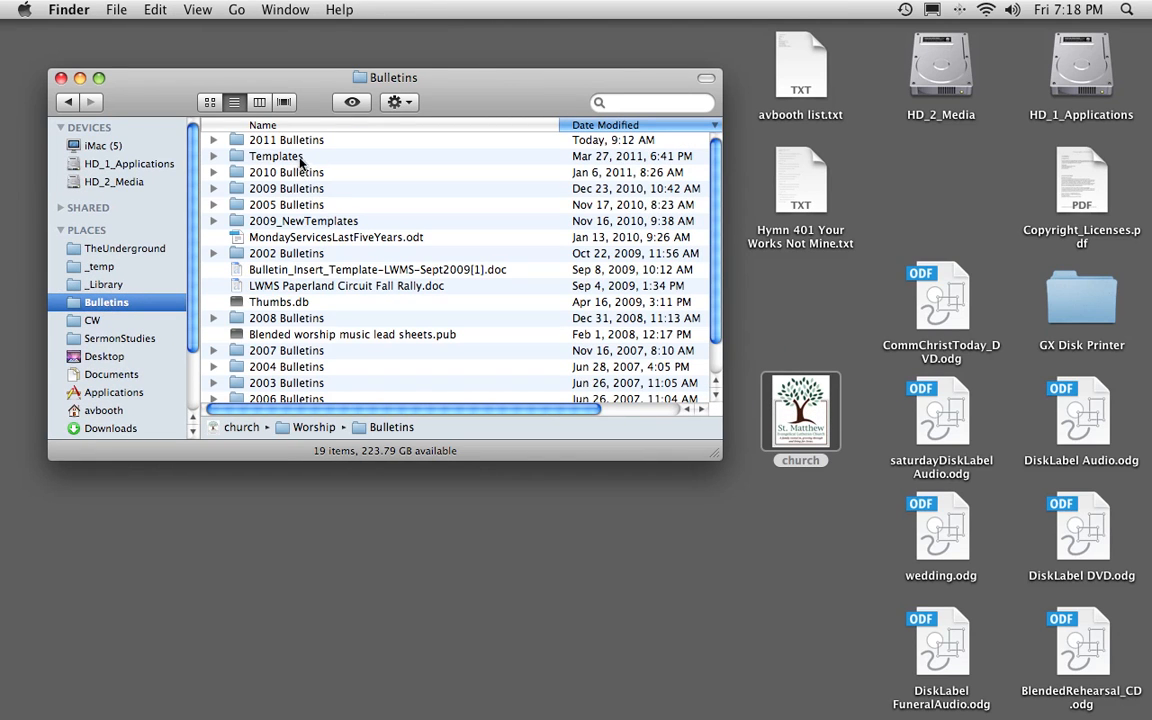
double_click(290, 143)
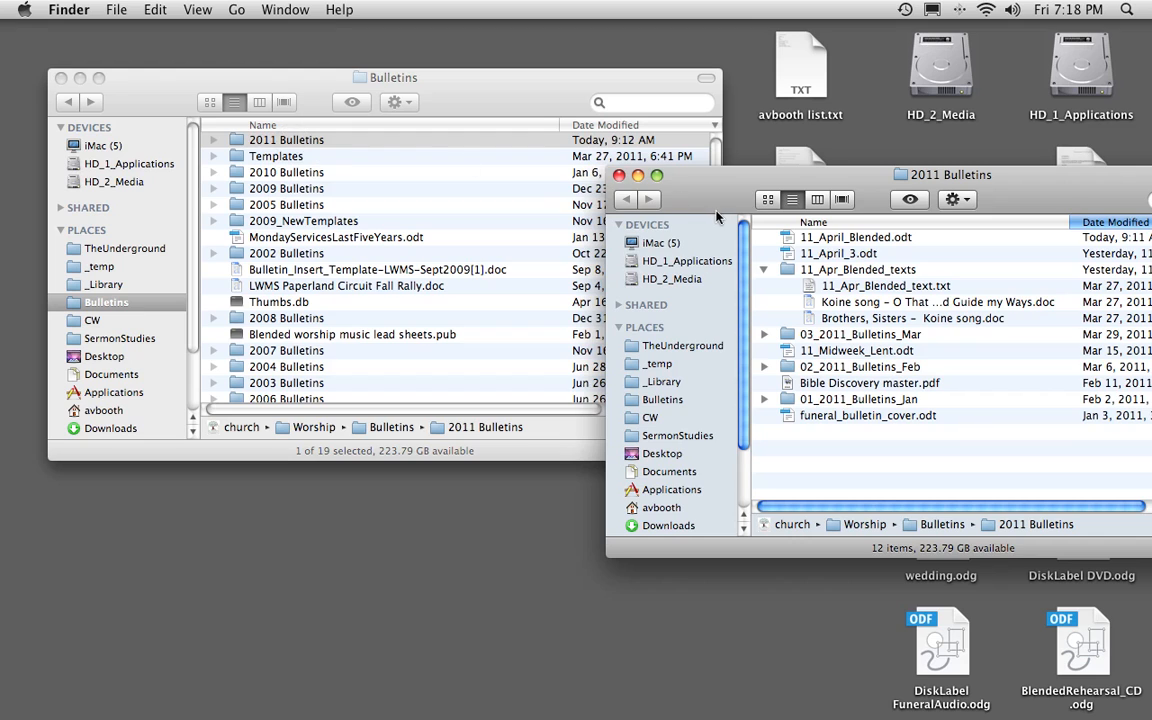
drag(695, 171, 345, 83)
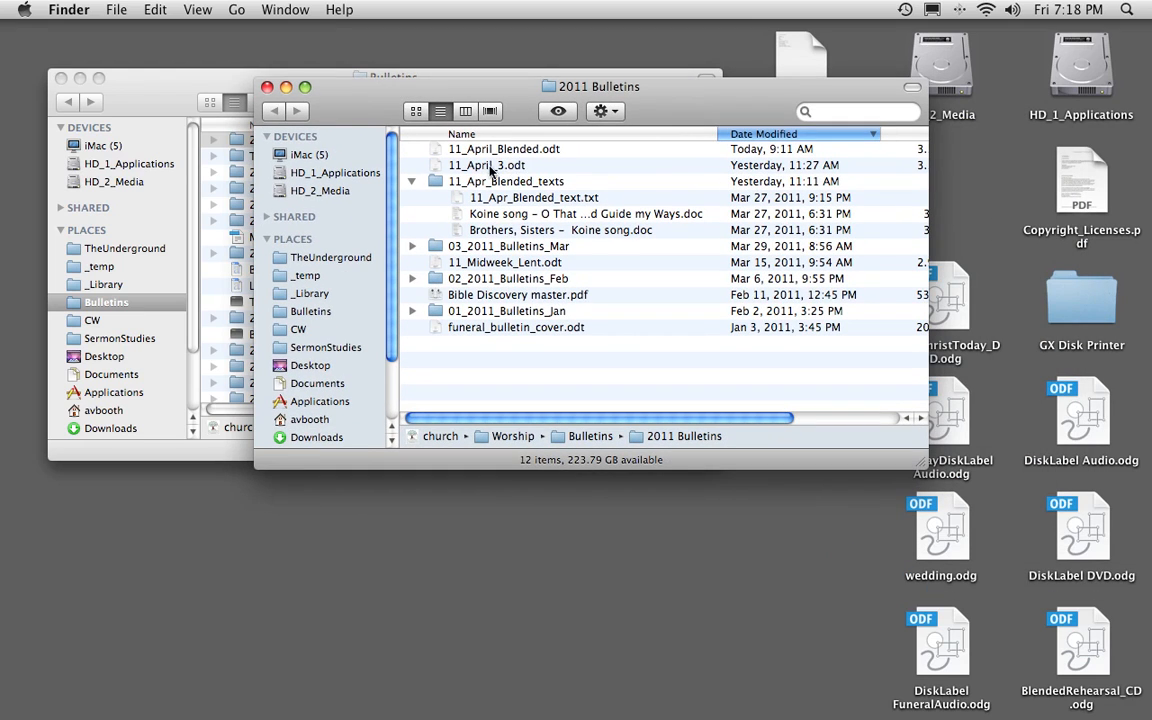
drag(435, 166, 466, 172)
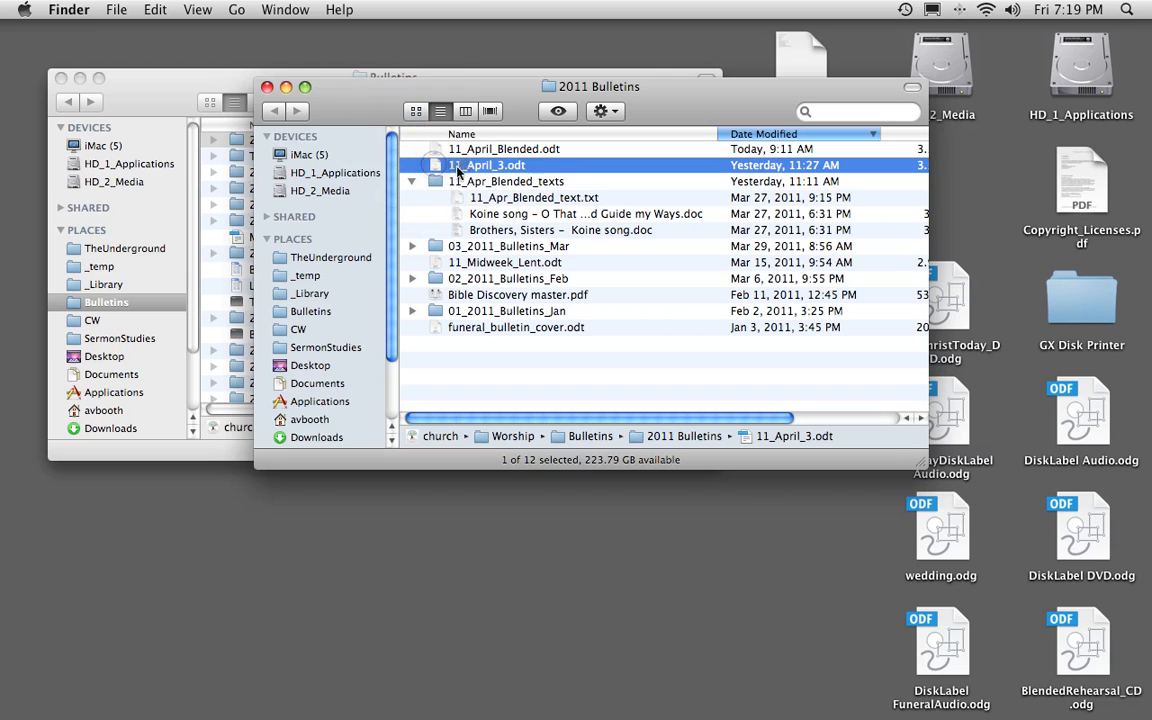
double_click(466, 172)
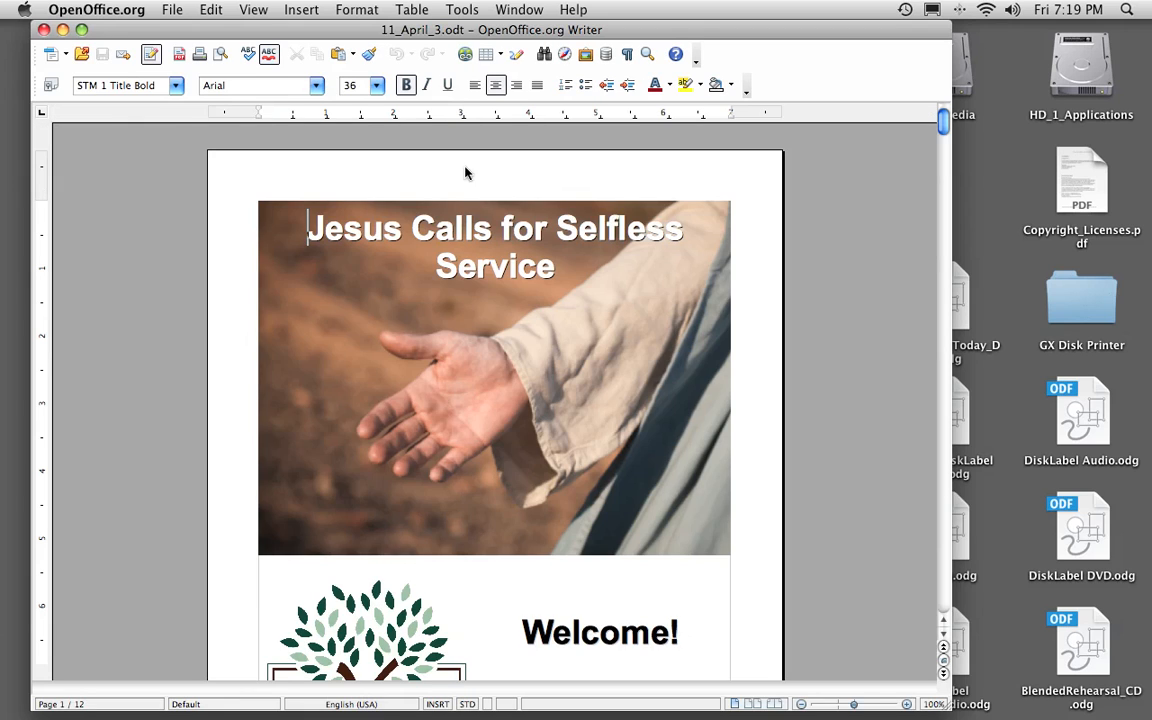
Save a copy of the bulletin to the Desktop as 11_April_3 with the file type Text (.txt).
click(162, 9)
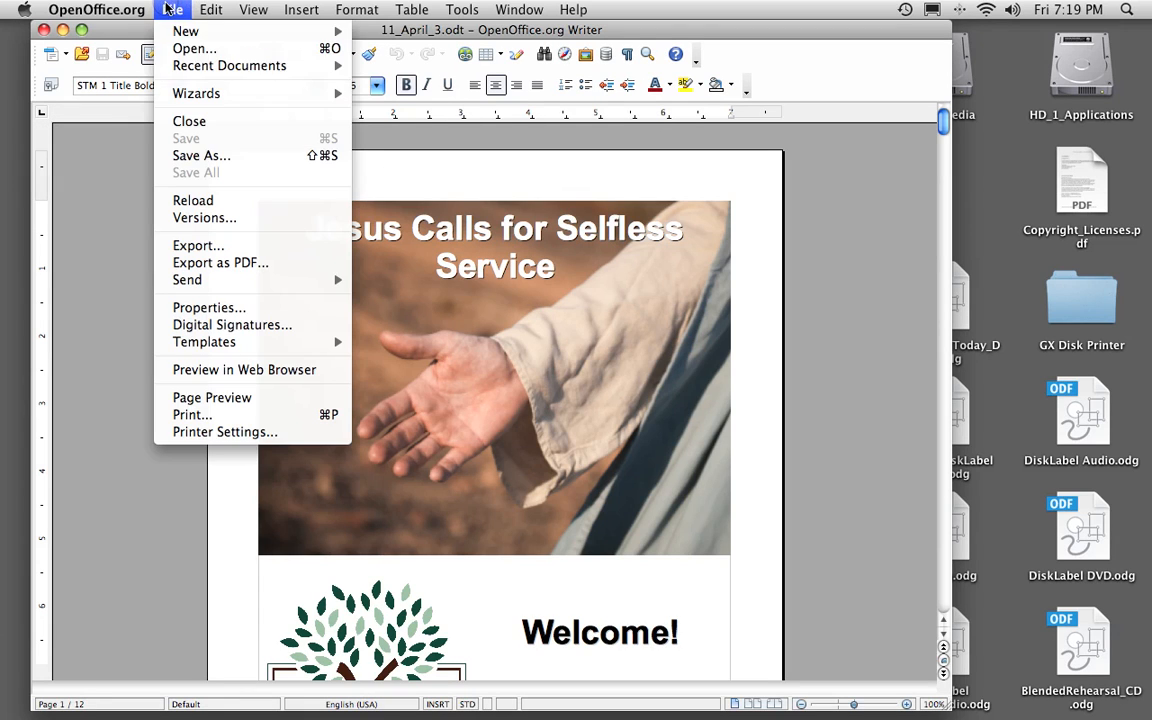
click(201, 155)
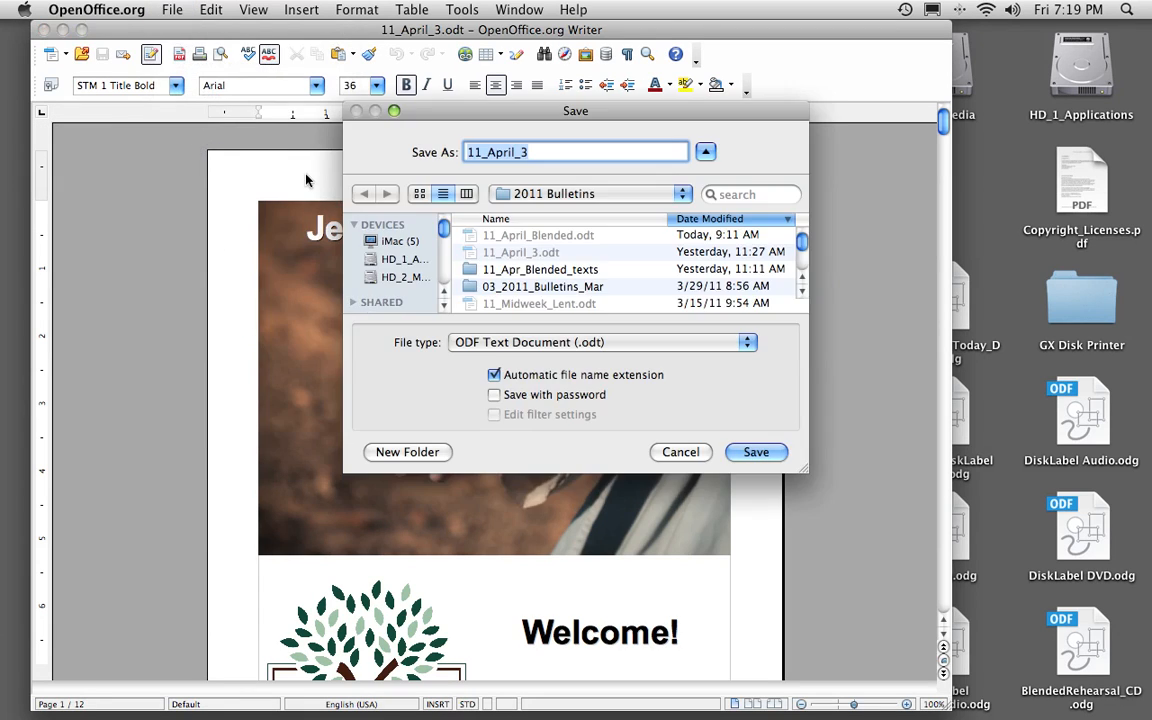
scroll(405, 264, down, 3)
scroll(405, 264, down, 2)
click(400, 254)
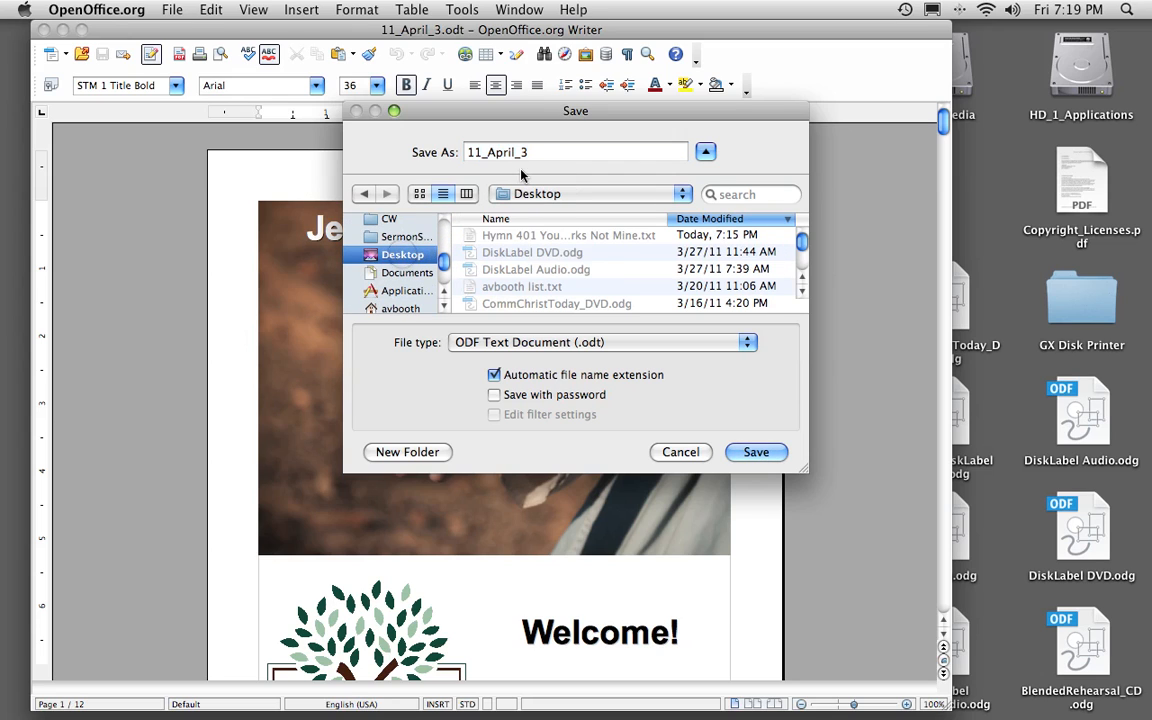
click(550, 153)
click(510, 342)
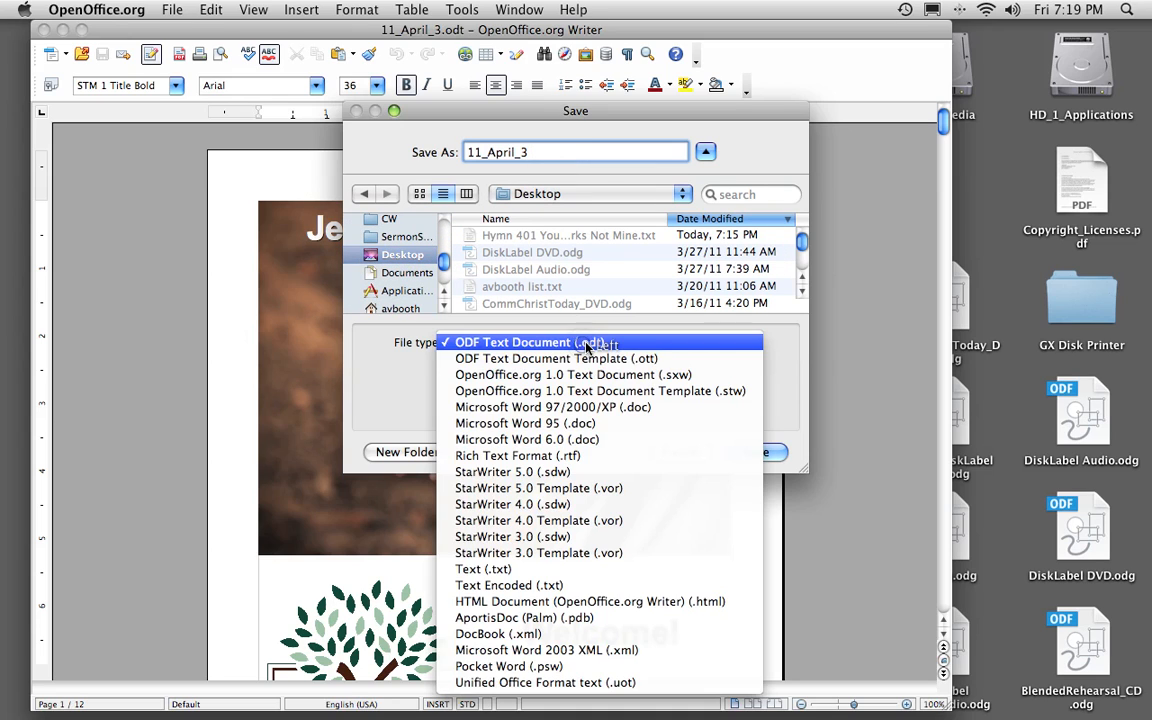
click(580, 569)
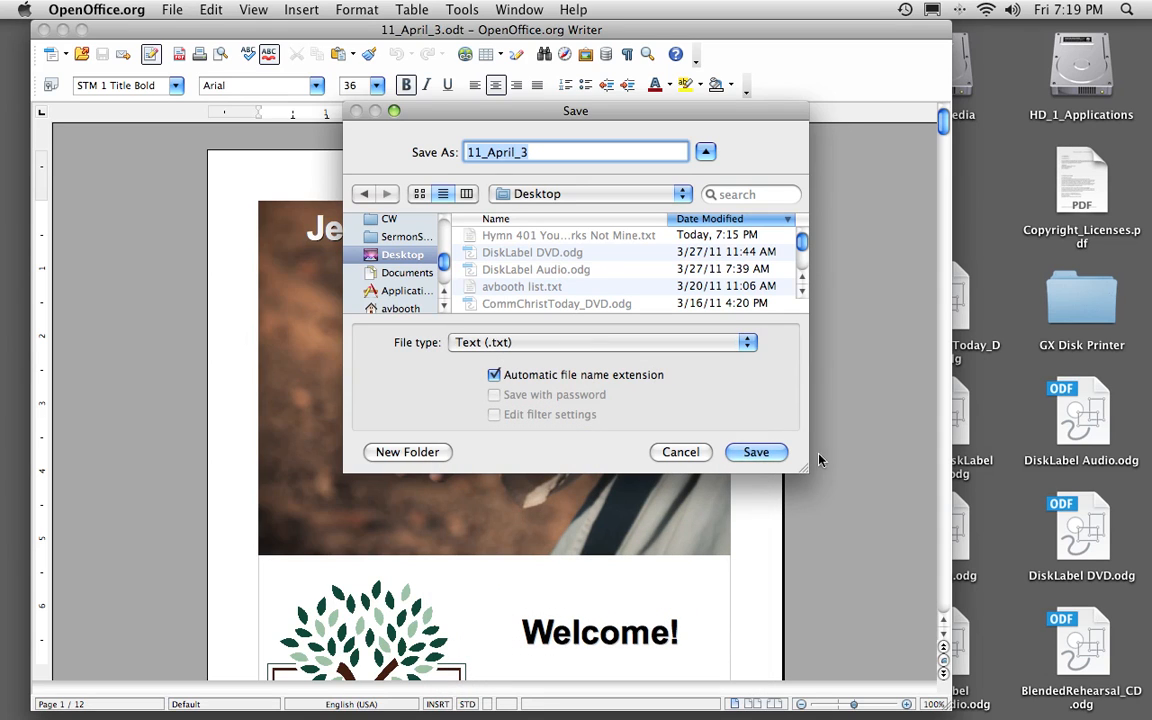
click(763, 453)
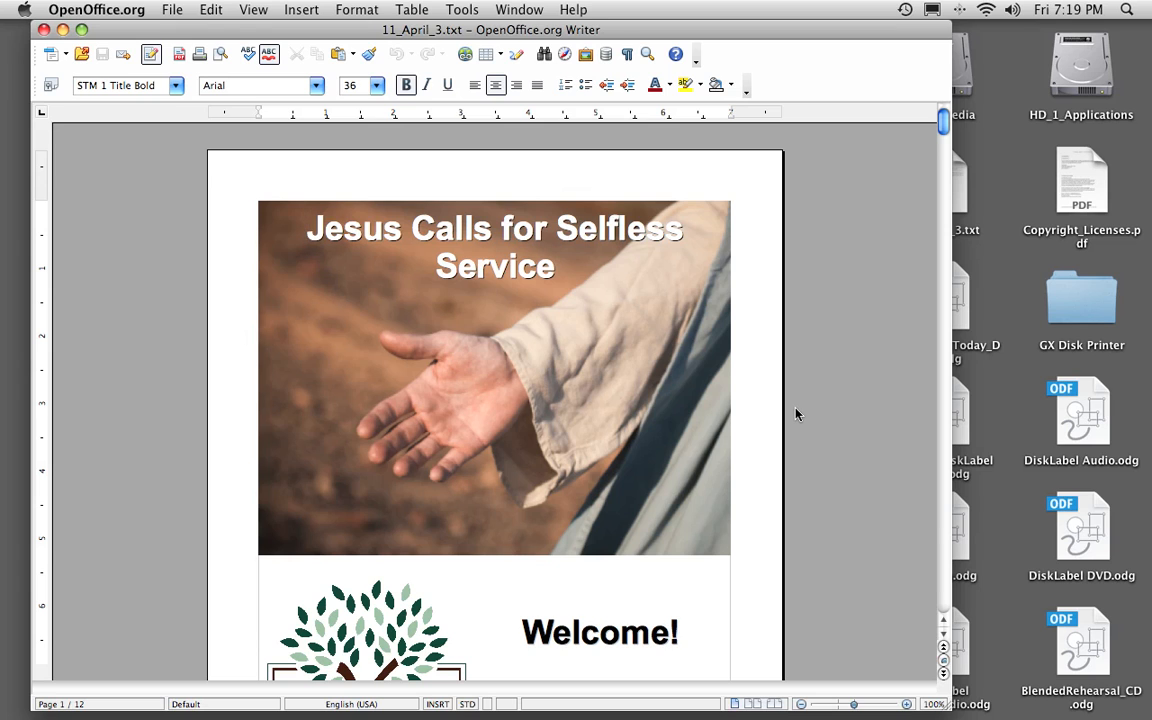
Quit OpenOffice.org Writer and close the 2011 Bulletins and Bulletins folder windows.
key(super+q)
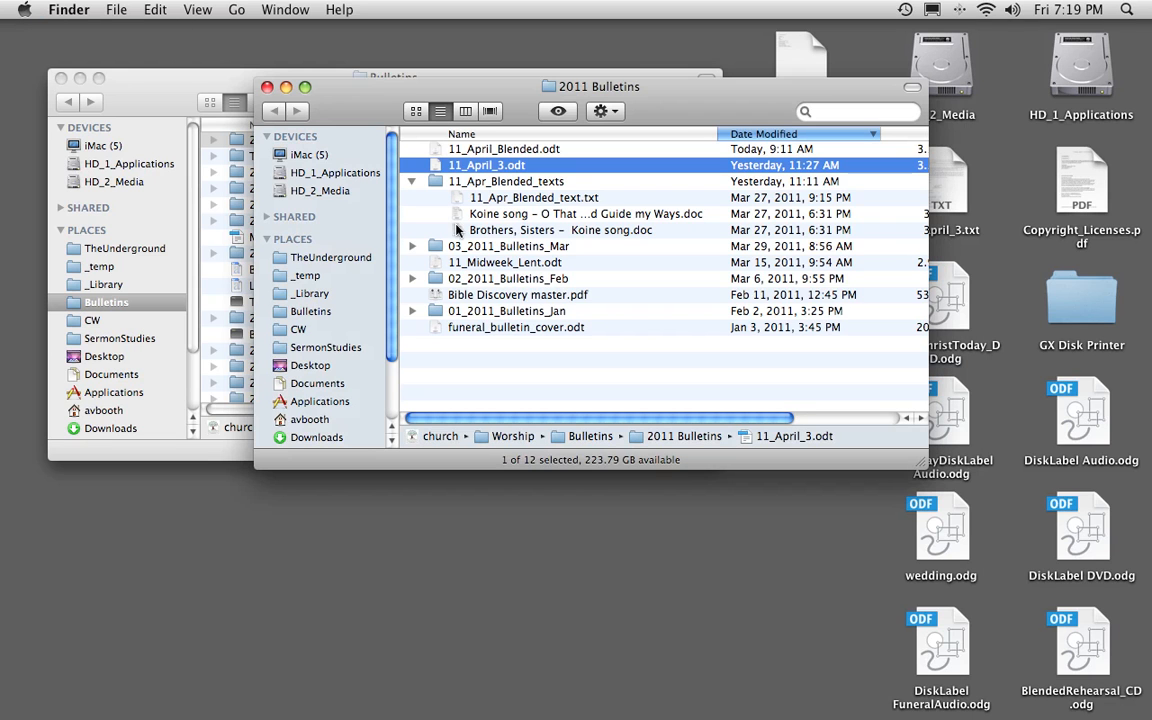
click(267, 87)
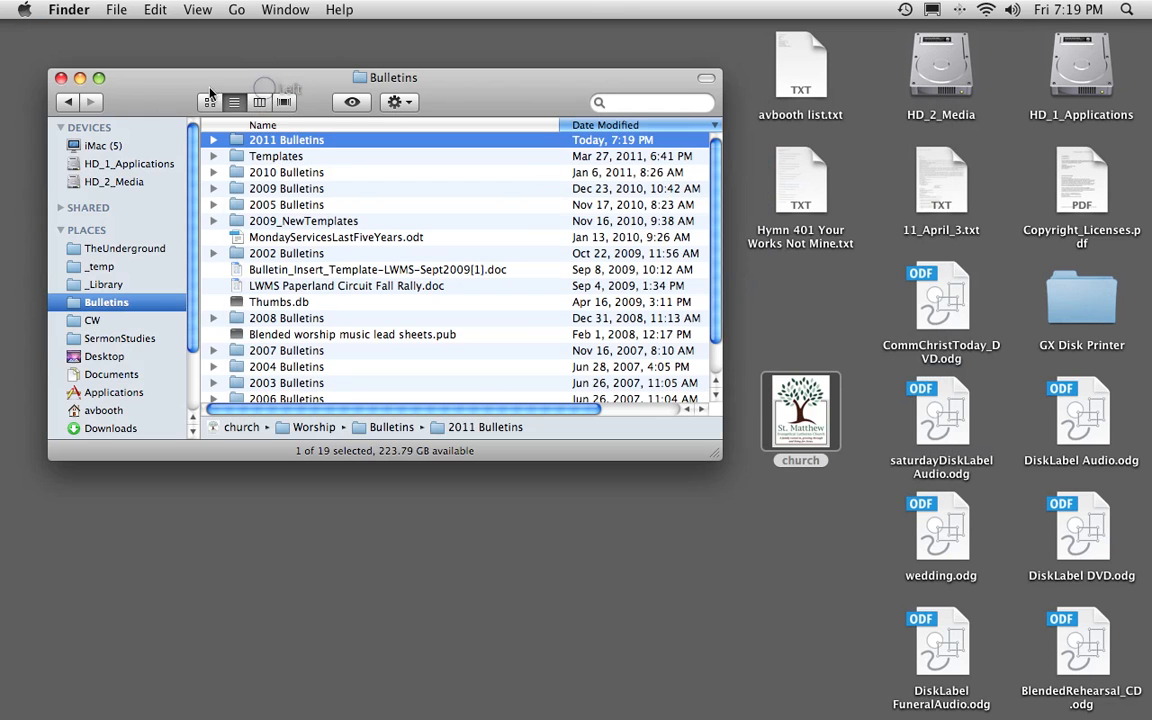
click(60, 77)
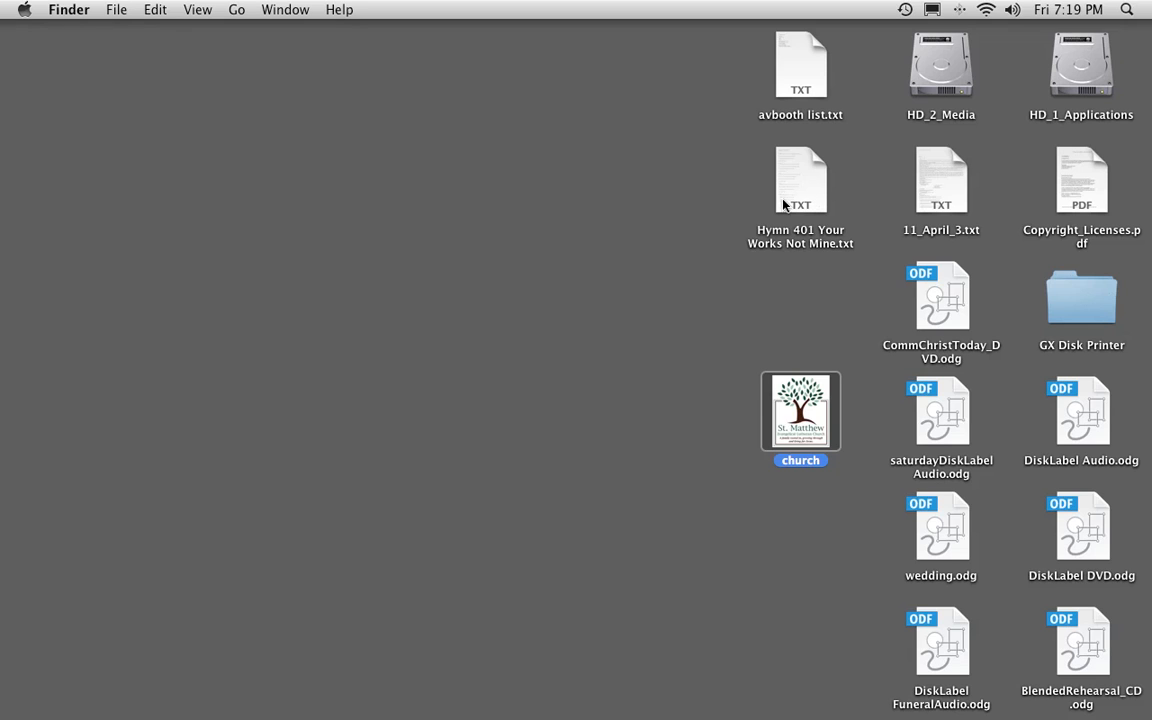
Open 11_April_3.txt from the desktop and find the liturgy section between the opening hymn and the Hymn of Praise.
double_click(950, 193)
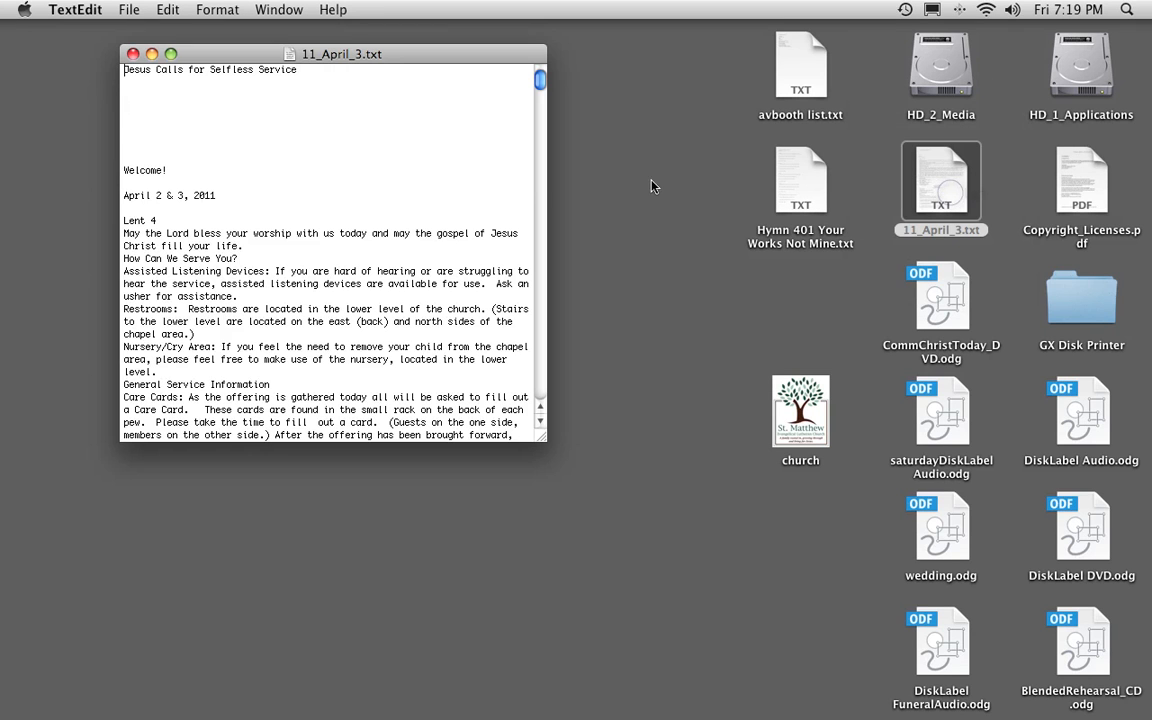
scroll(352, 166, down, 3)
scroll(350, 166, down, 10)
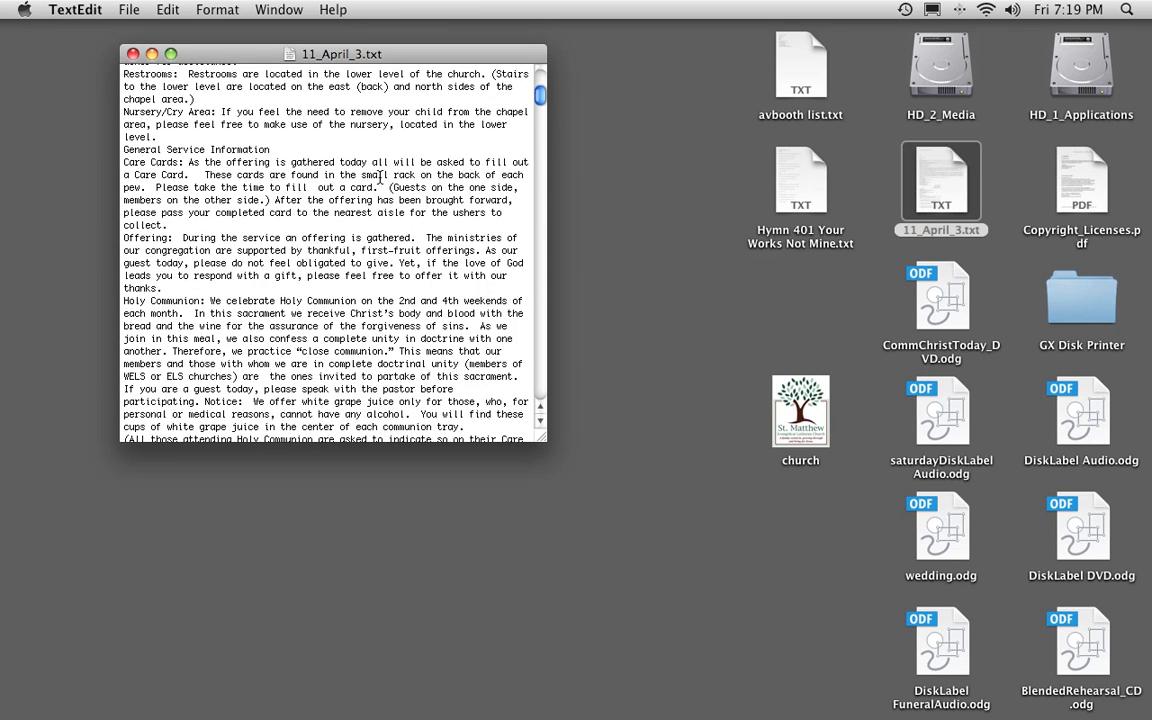
scroll(343, 160, down, 8)
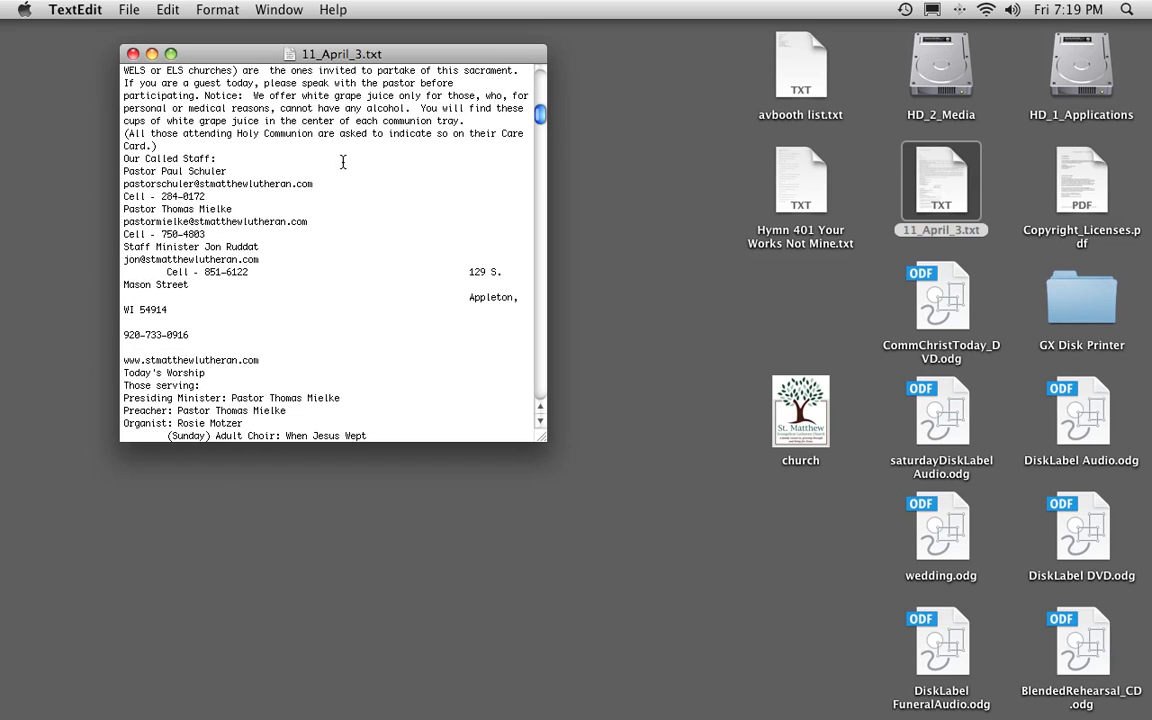
scroll(343, 160, down, 3)
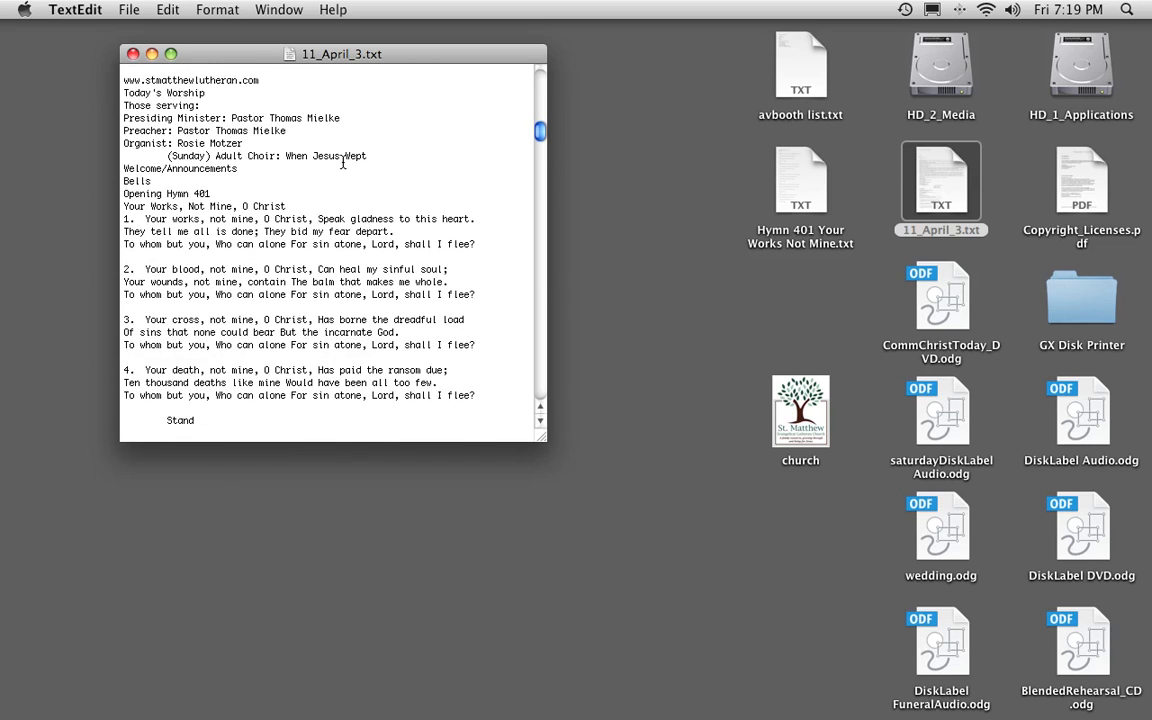
scroll(275, 170, down, 8)
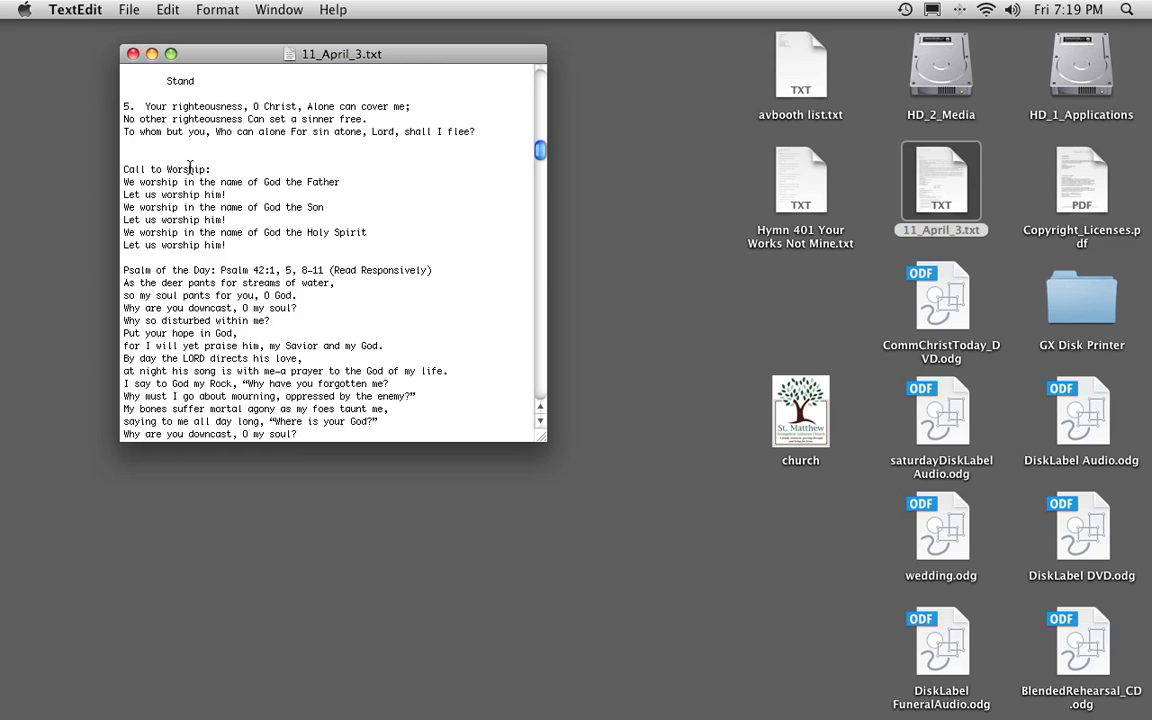
scroll(222, 168, down, 7)
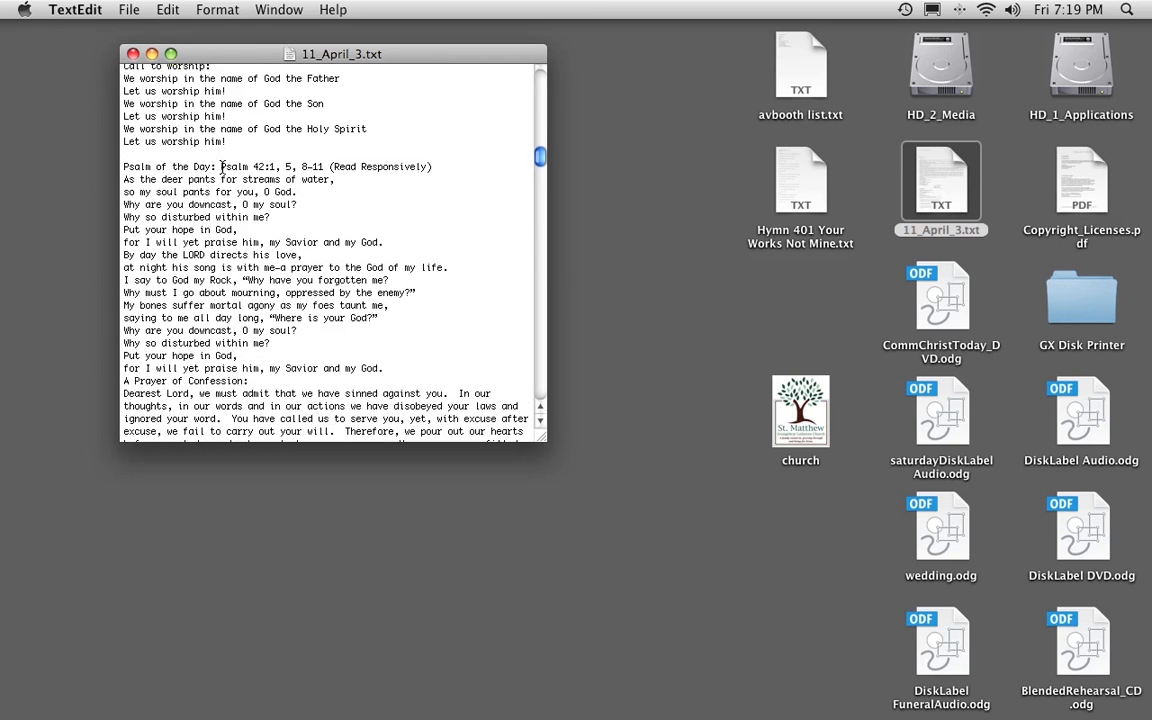
scroll(222, 168, down, 6)
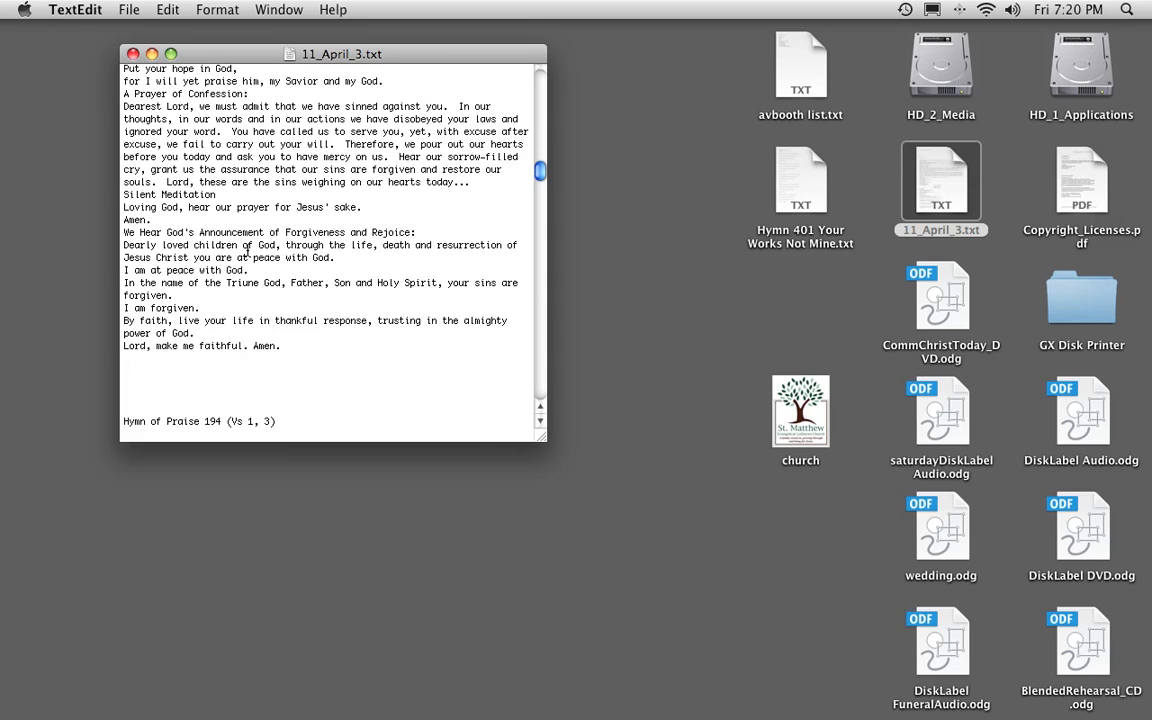
scroll(235, 240, down, 3)
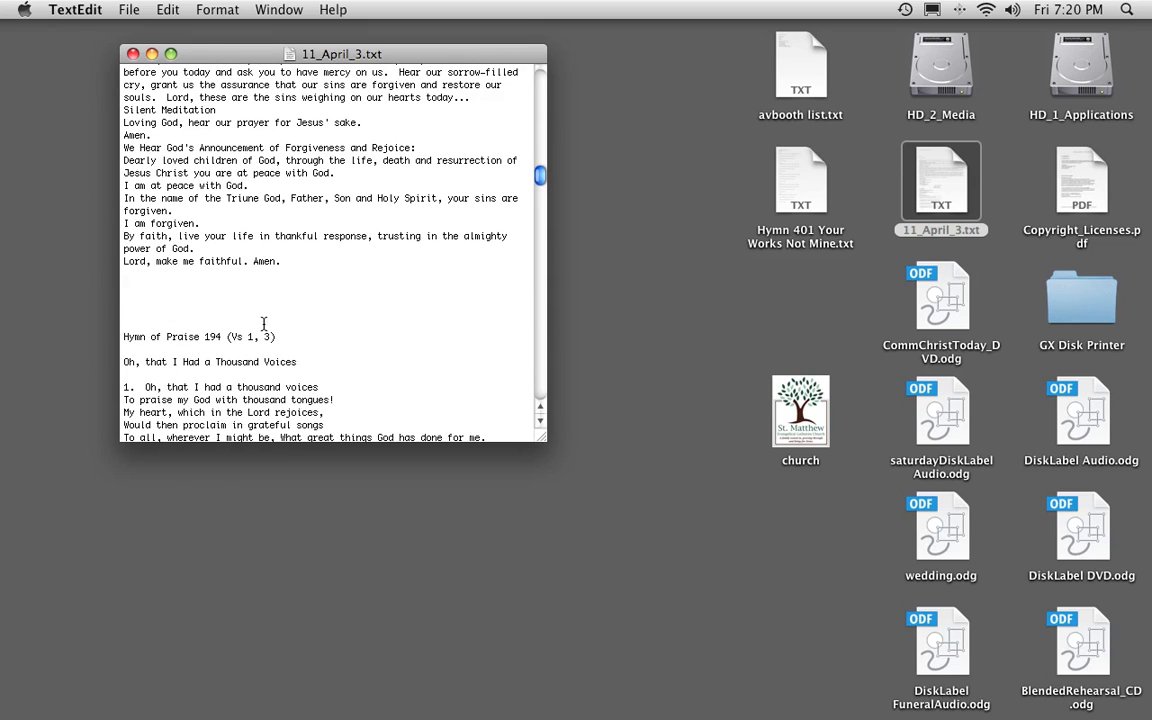
Copy the text from "Call to Worship:" through "Lord, make me faithful. Amen." into a new text document.
drag(288, 261, 122, 138)
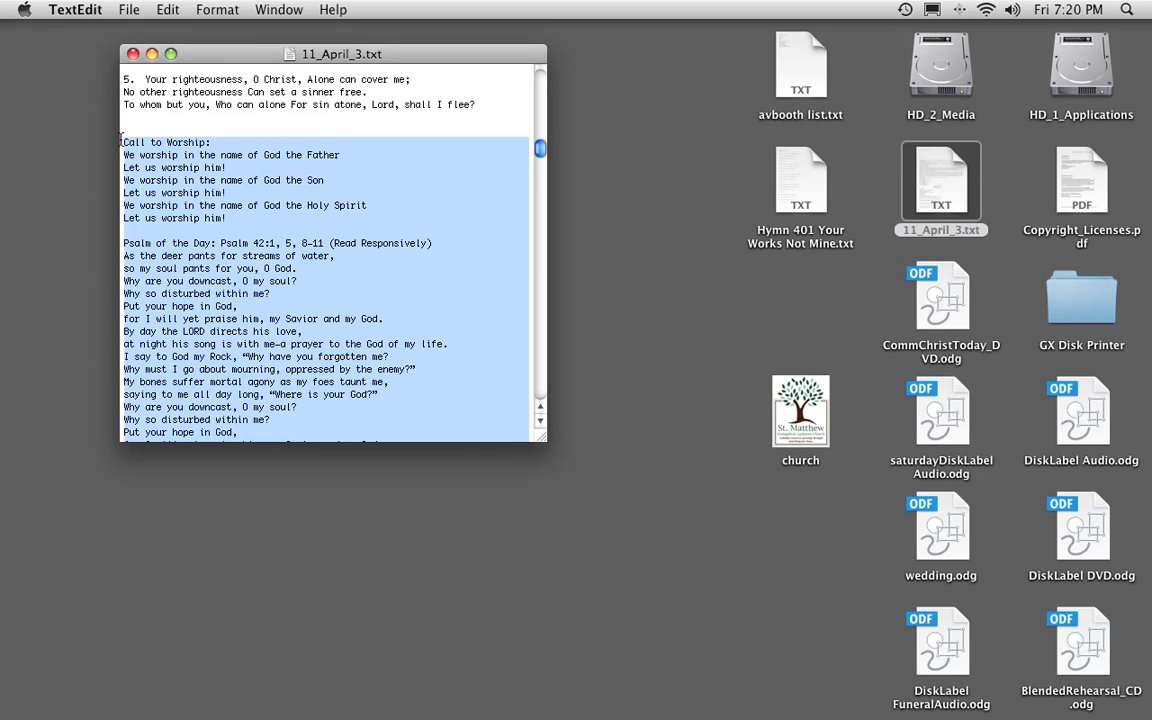
key(super+n)
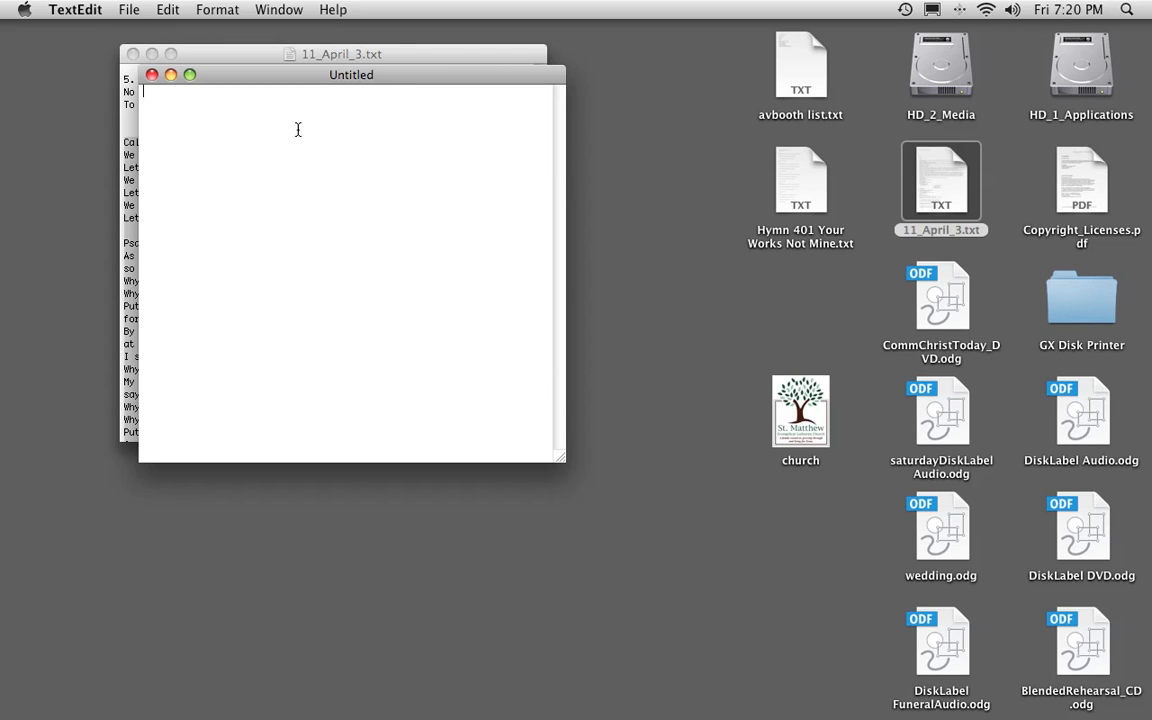
key(super+v)
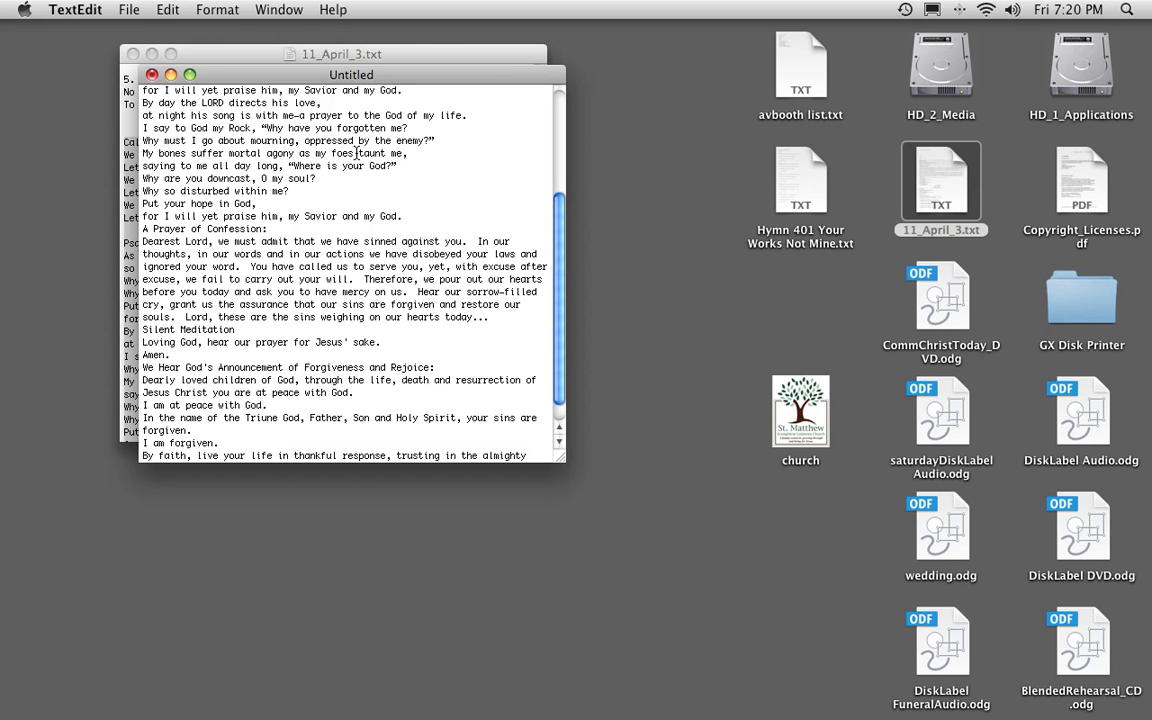
drag(558, 315, 536, 160)
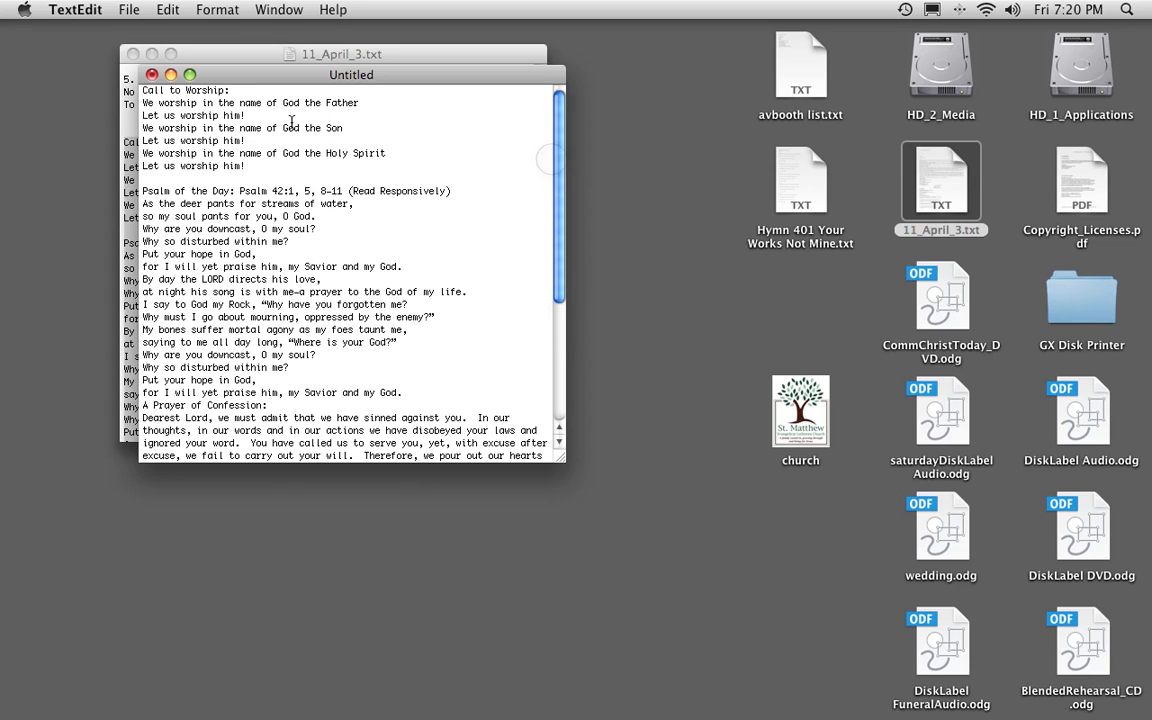
Save the new document to the Desktop as April3_liturgy.txt.
key(super+s)
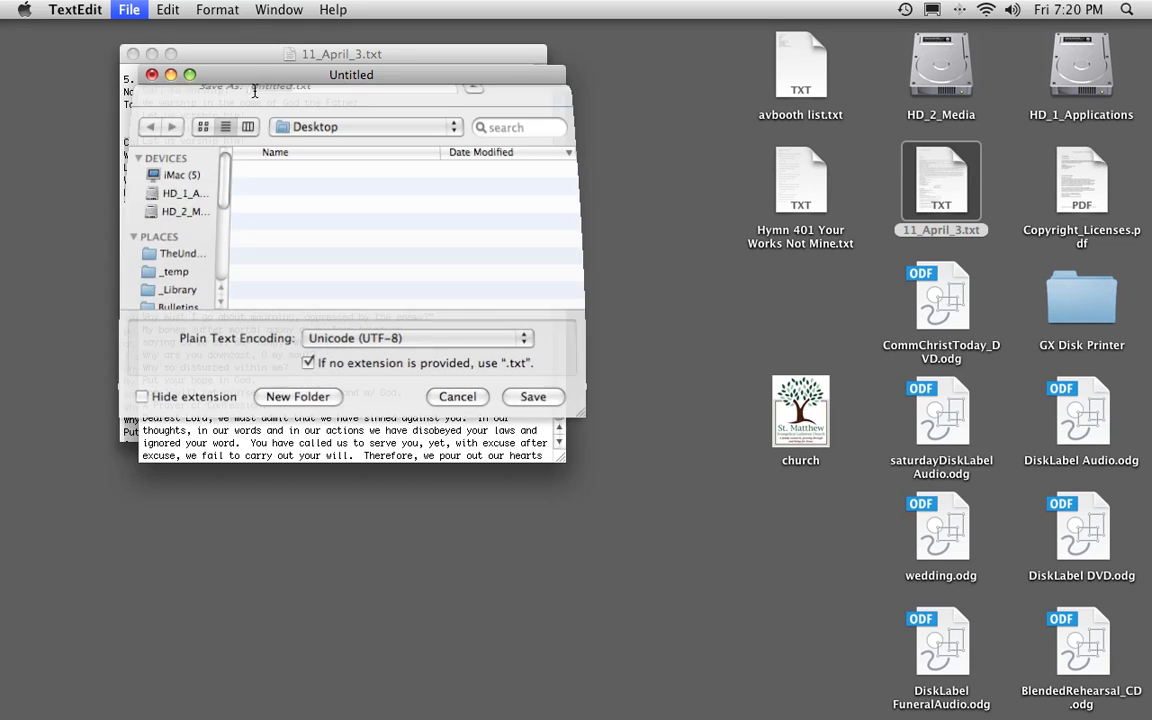
text(April)
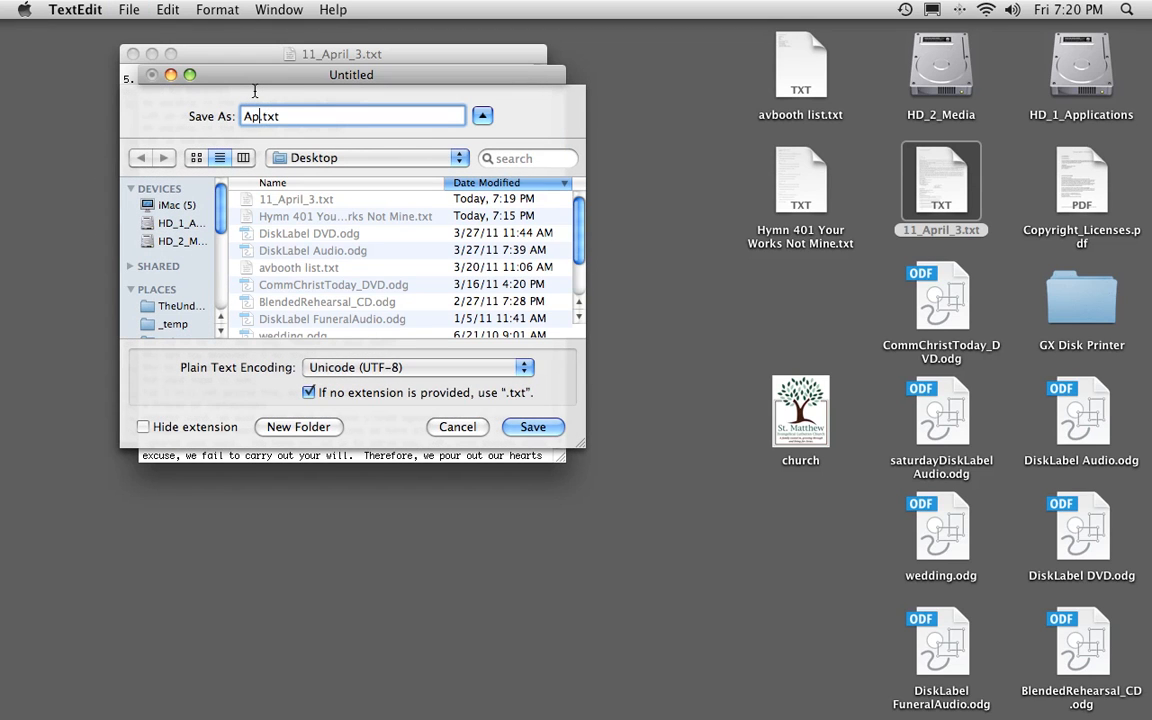
text(3_liturgy)
key(Return)
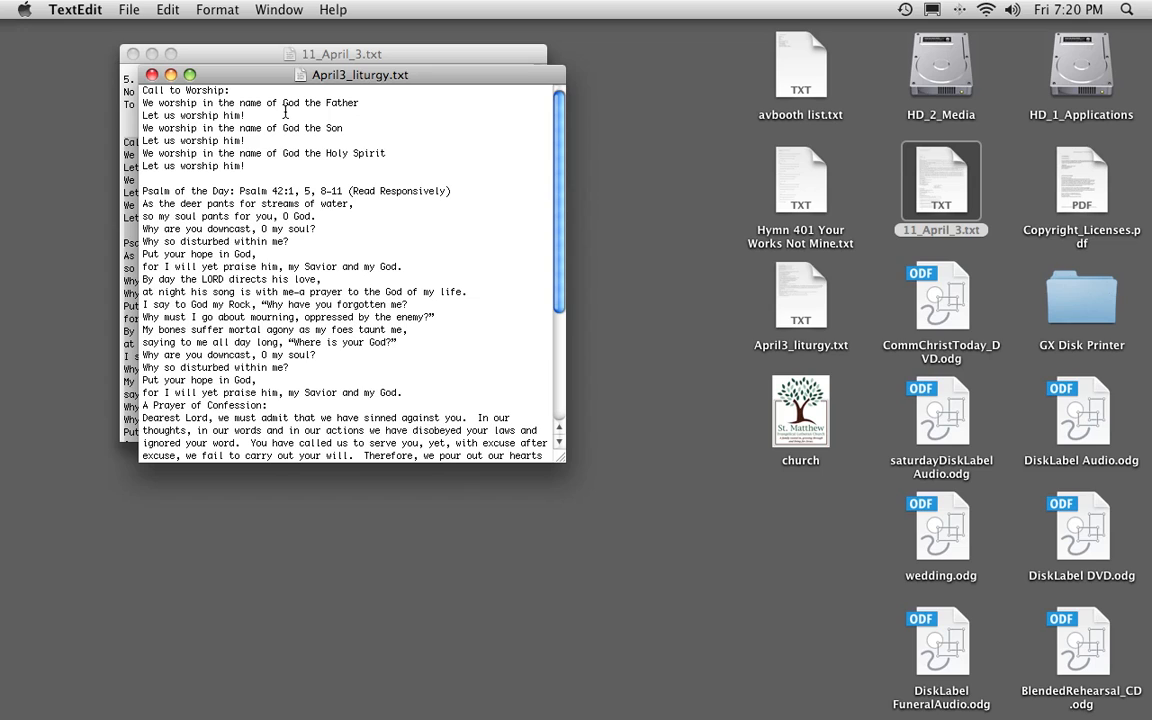
Delete the "Call to Worship:" heading and its leftover empty line from the start of the liturgy text.
drag(237, 91, 95, 77)
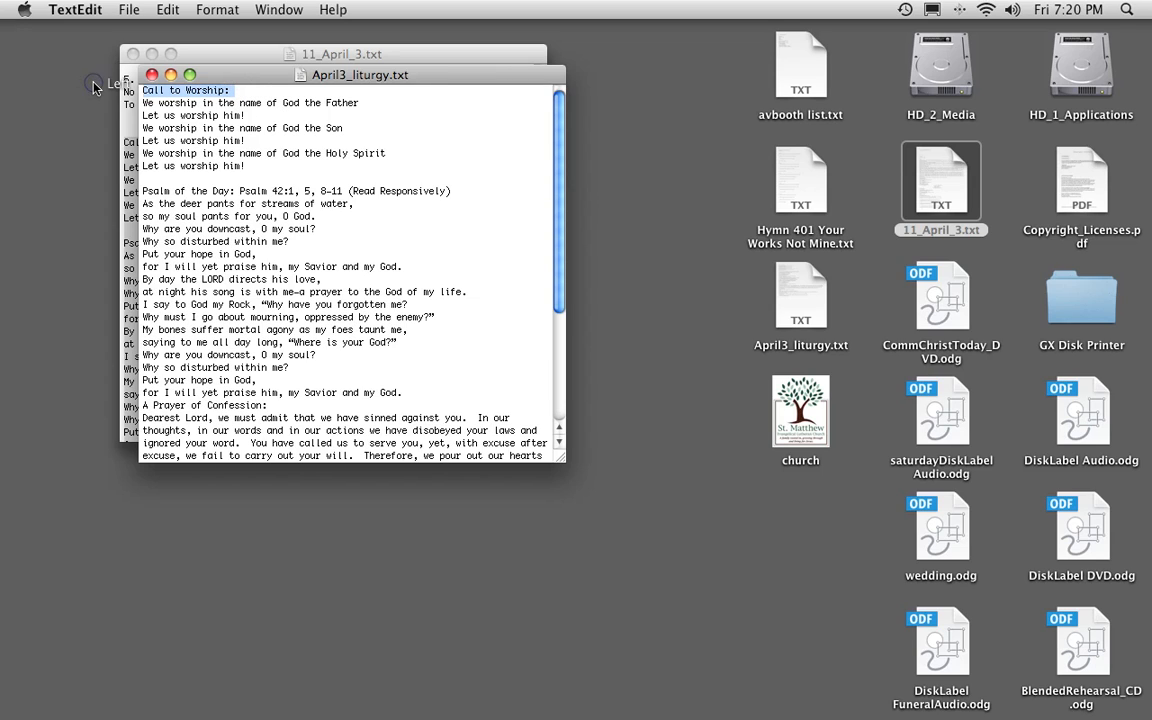
key(BackSpace)
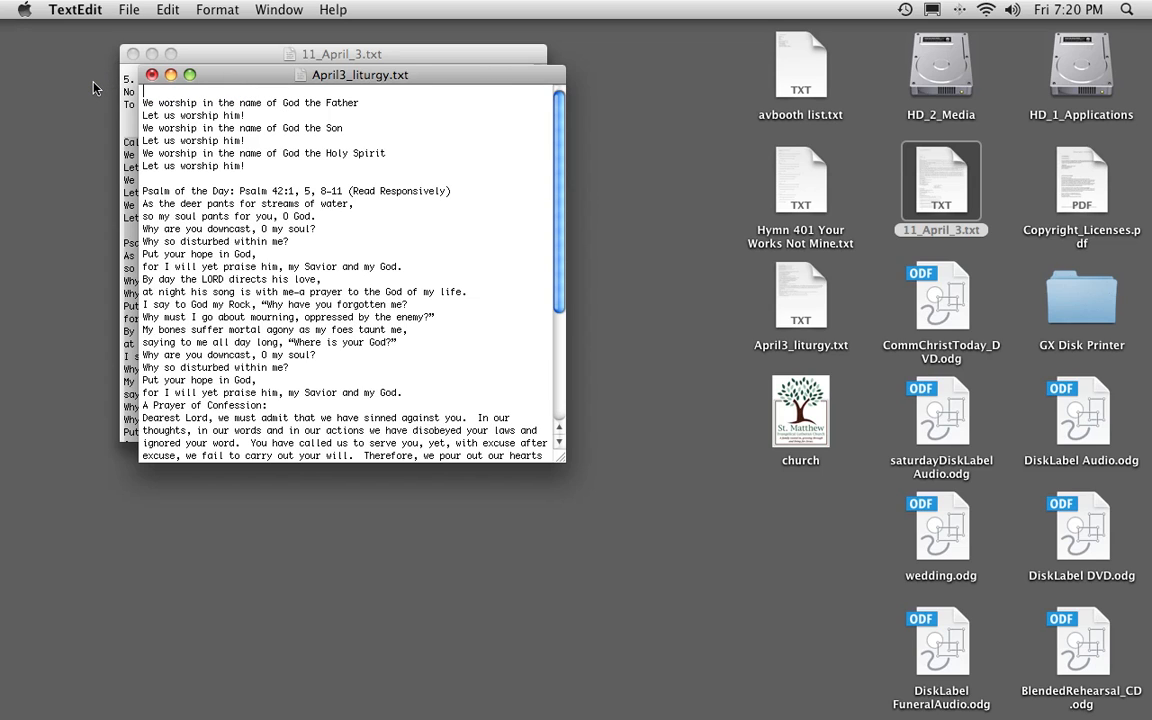
key(BackSpace)
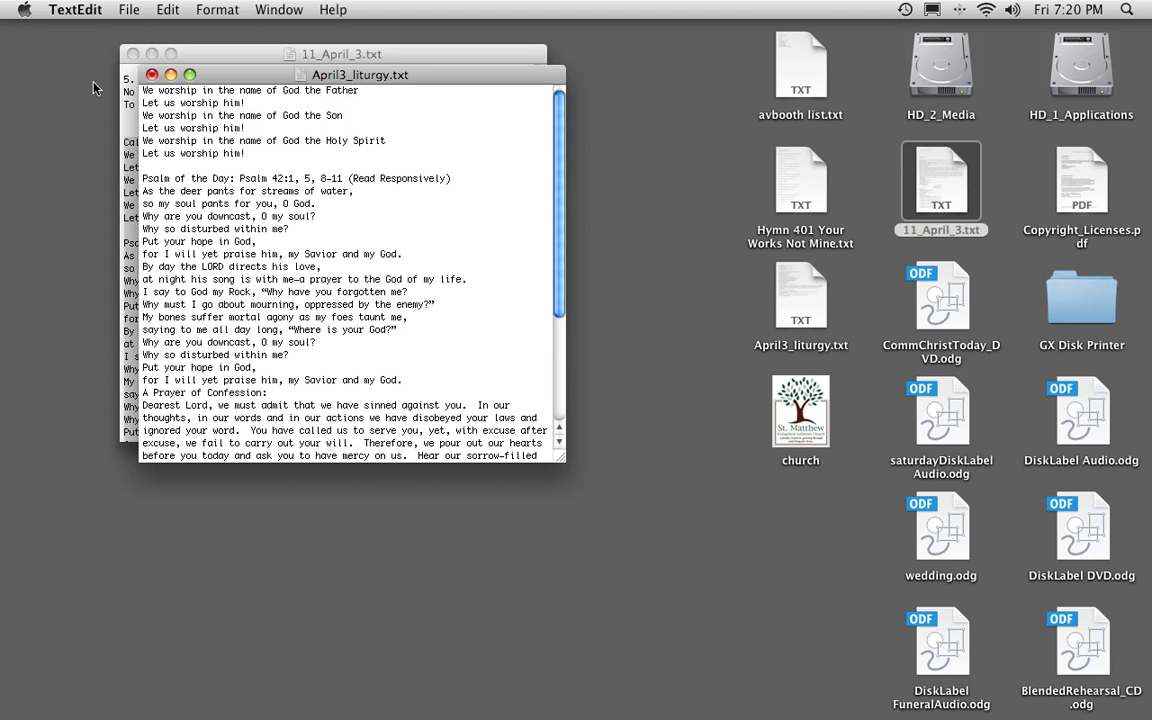
Prefix the "God the Father" line with "M:" and its response with "C:", and add two blank lines after the pair.
text(M:)
key(Down)
key(super+Left)
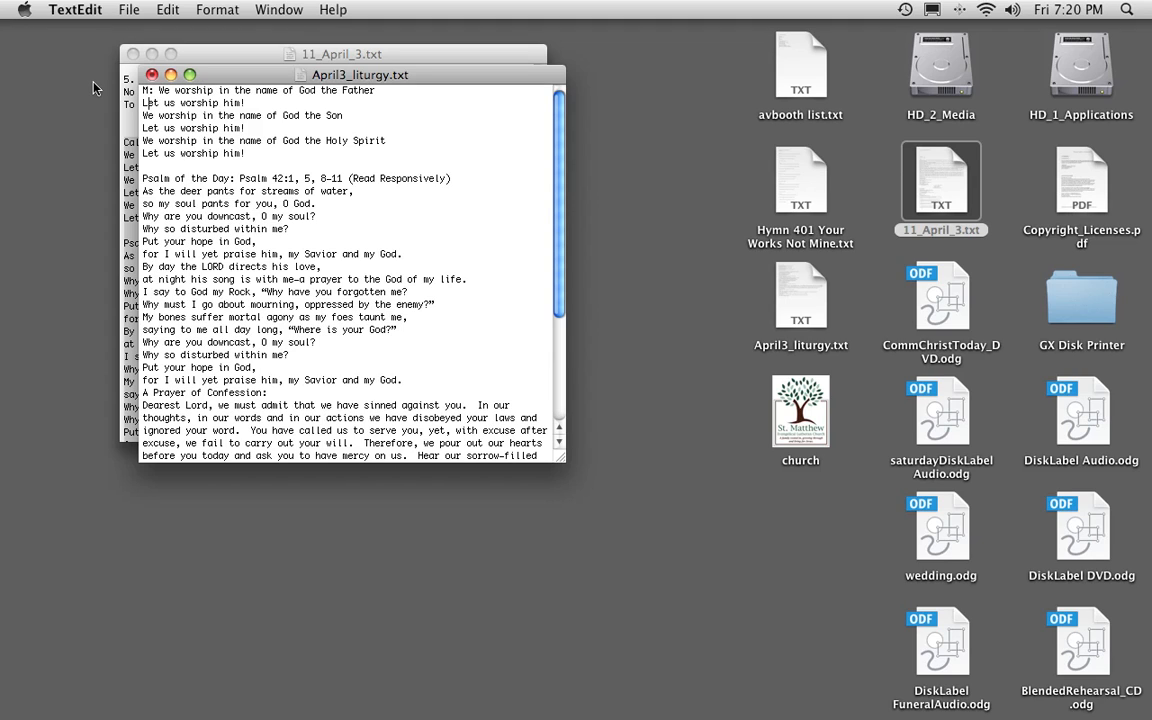
text(C:)
key(Down)
key(super+Left)
key(Return)
key(Return)
Prefix the "God the Son" line with "M:" and its response with "C:", and add two blank lines after the pair.
text(M:)
key(Down)
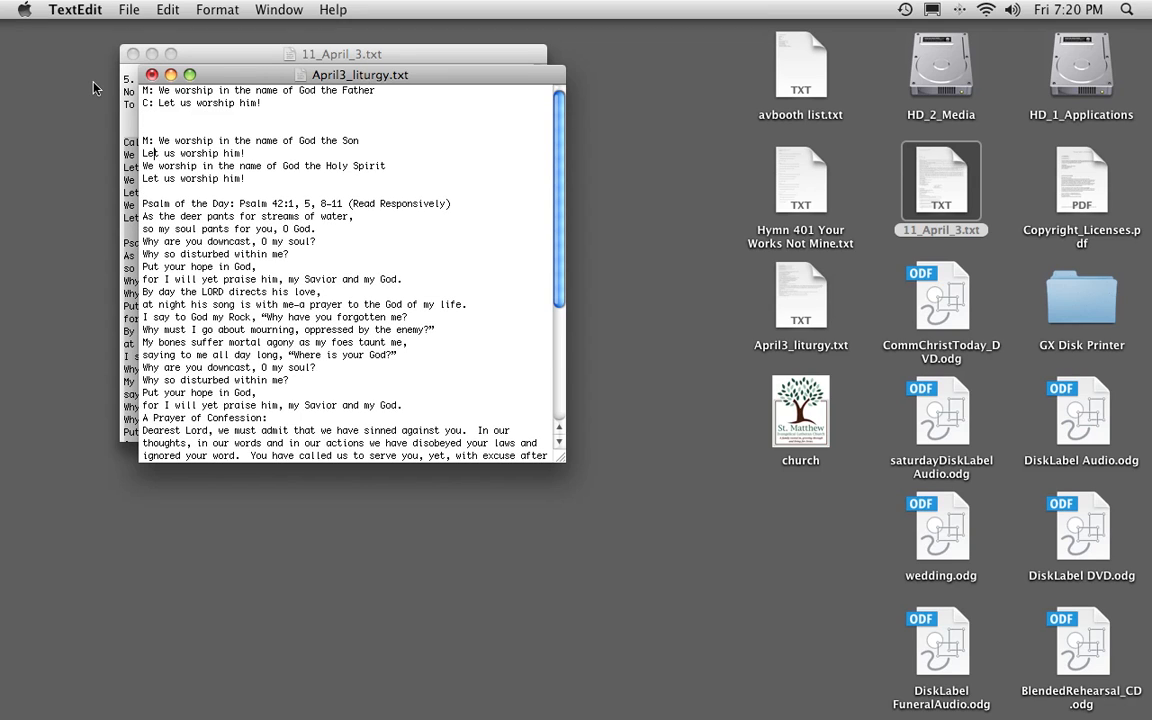
key(super+Left)
text(C:)
key(Return)
key(Return)
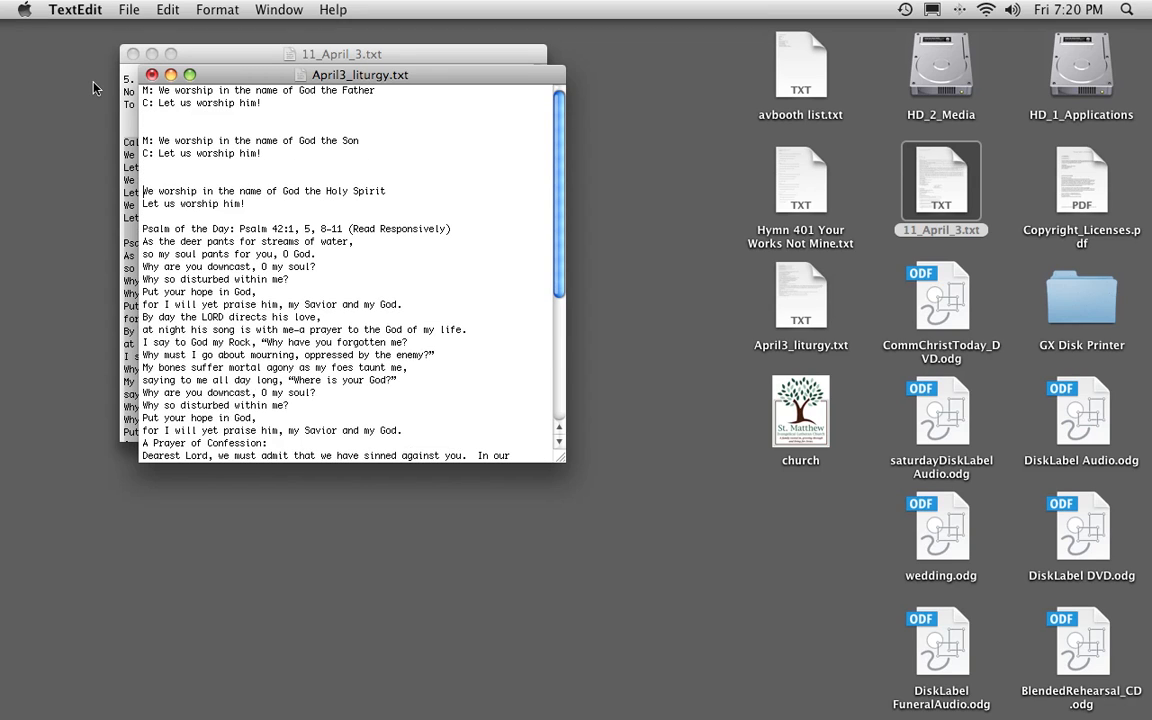
Prefix the "God the Holy Spirit" line with "M:" and its "Let us worship him!" response with "C:".
text(M:)
key(Down)
key(super+Left)
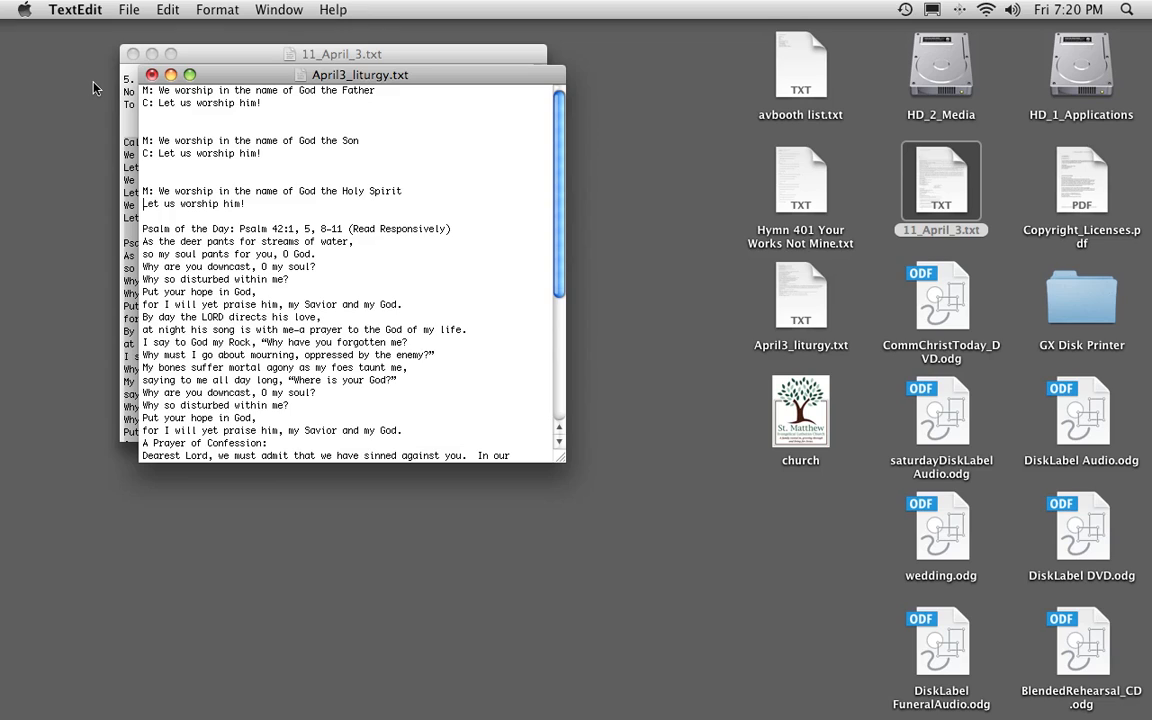
text(C:)
Delete the "Psalm of the Day:" label from the start of the psalm heading.
click(239, 229)
key(shift+super+Left)
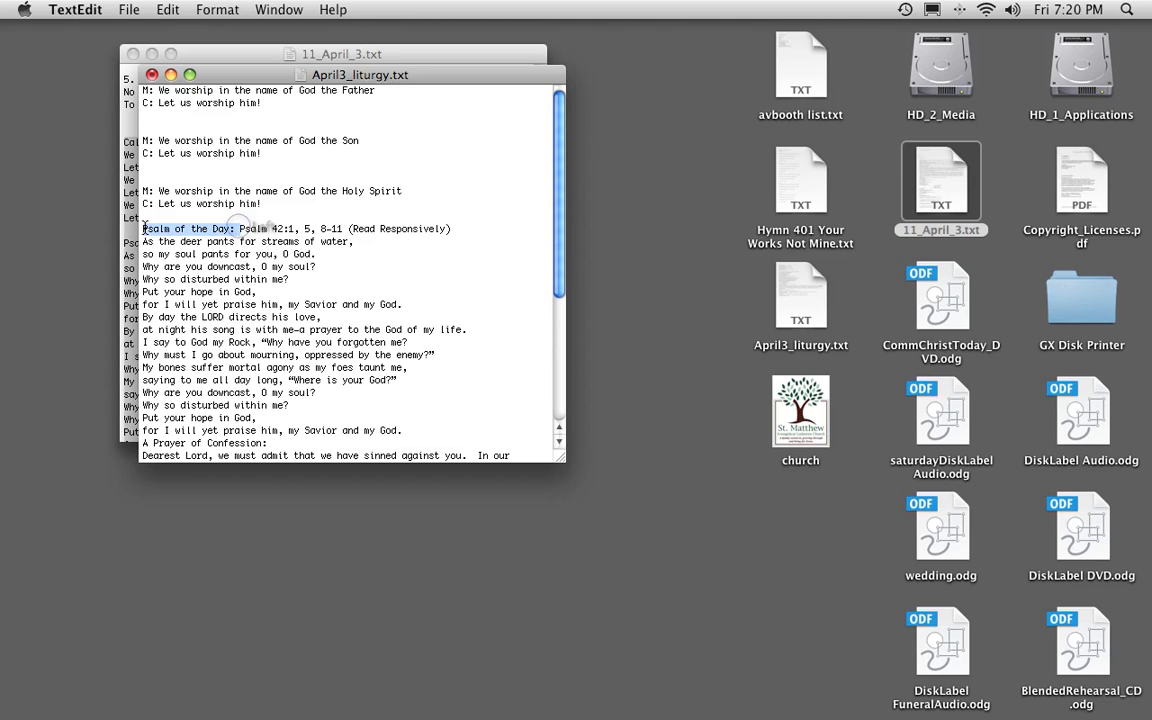
key(BackSpace)
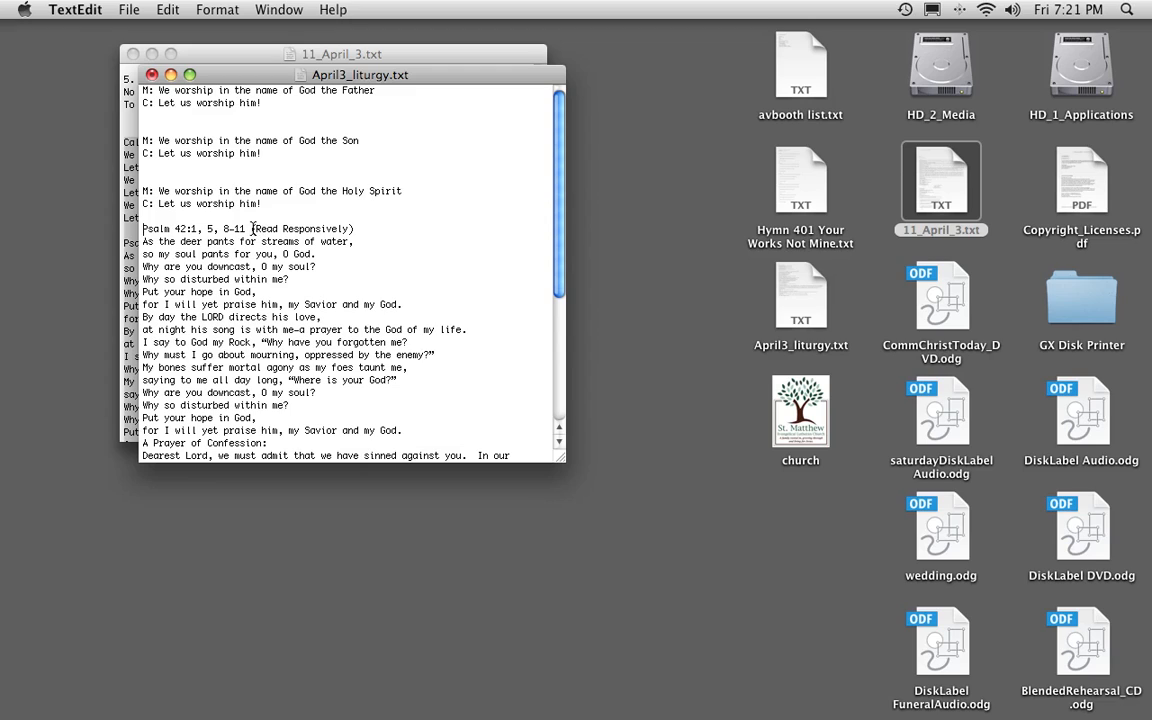
drag(252, 229, 366, 229)
key(BackSpace)
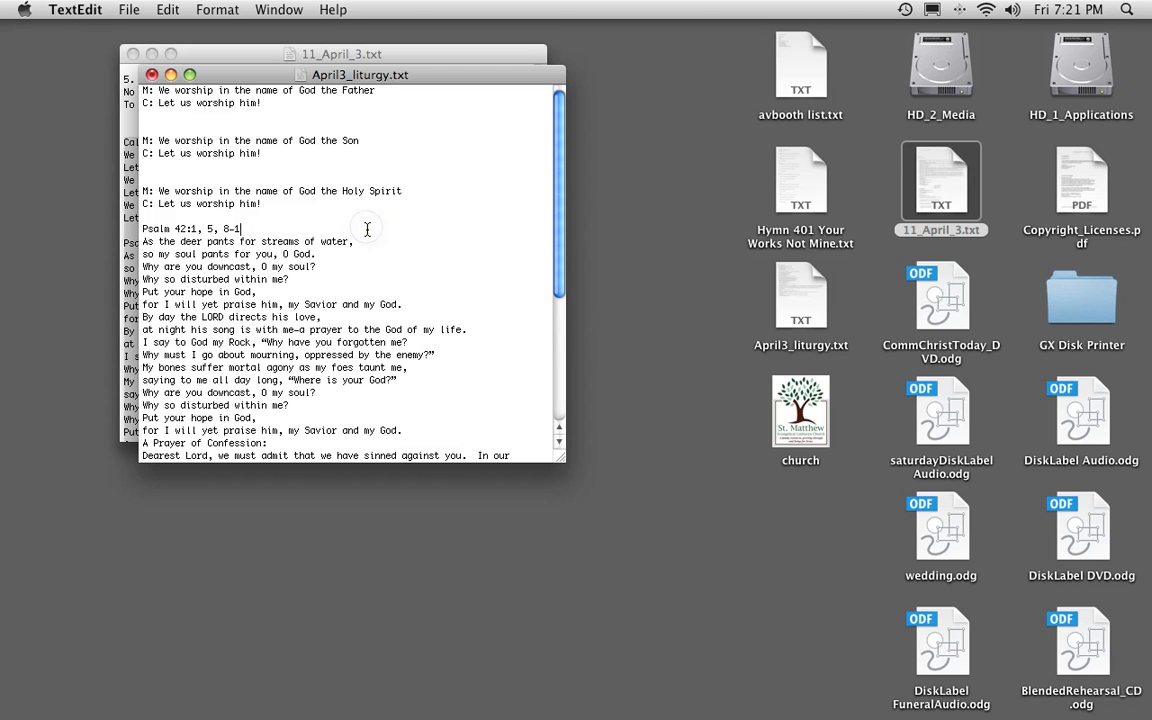
key(super+z)
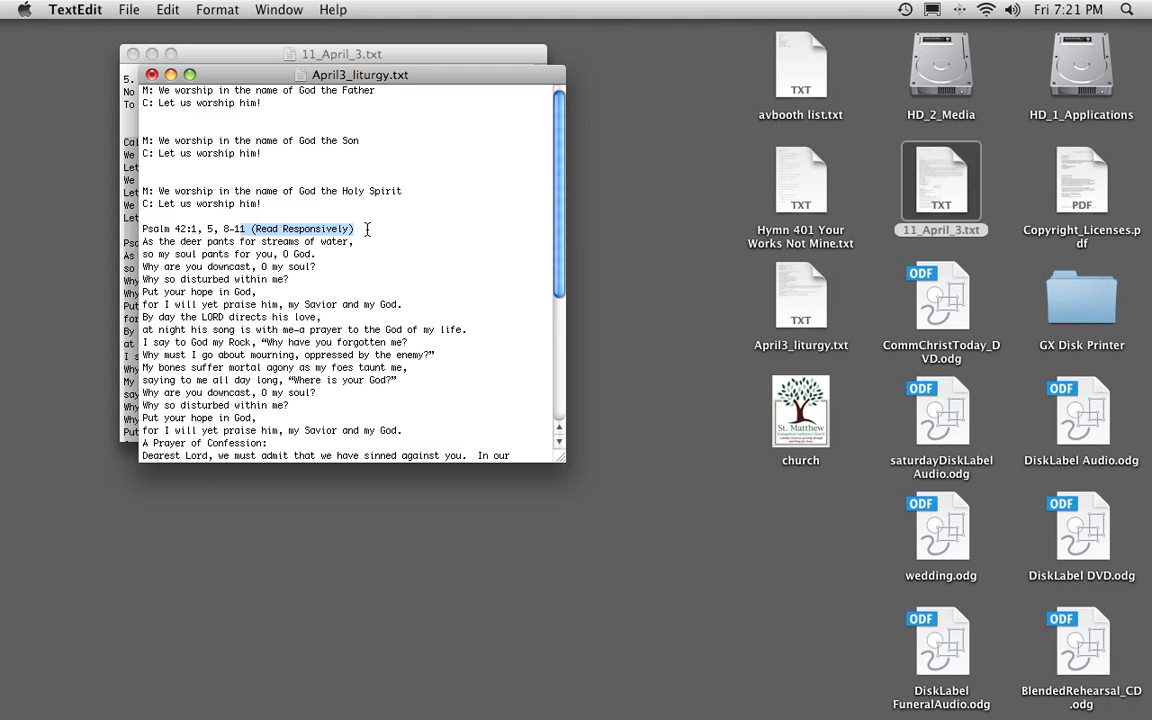
Delete "(Read Responsively)" from the psalm heading so it reads "Psalm 42:1, 5, 8-11".
click(367, 229)
key(BackSpace)
key(BackSpace)
key(BackSpace)
key(BackSpace)
key(BackSpace)
key(BackSpace)
key(BackSpace)
key(BackSpace)
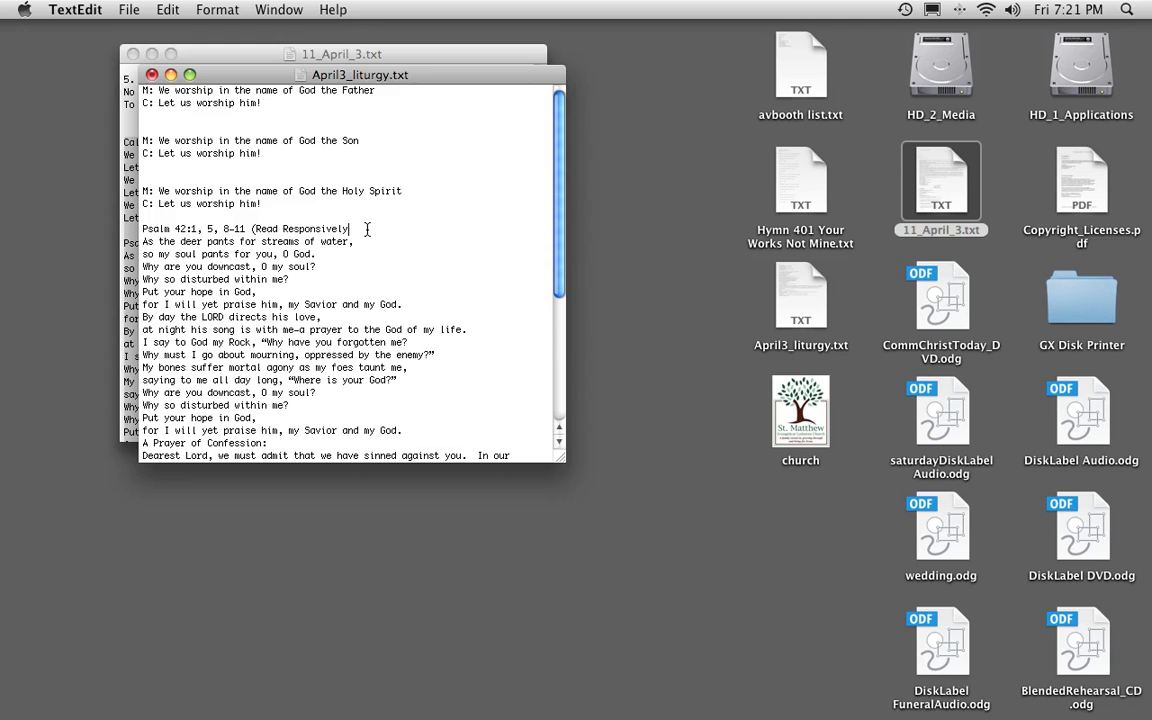
key(BackSpace)
key(BackSpace)
key(BackSpace)
key(BackSpace)
key(BackSpace)
key(BackSpace)
key(BackSpace)
key(BackSpace)
key(BackSpace)
key(BackSpace)
key(BackSpace)
text(1)
Set the Psalm 42 heading off with two blank lines before and after, and prefix the first verse's two lines with "M:" and "C:".
key(Return)
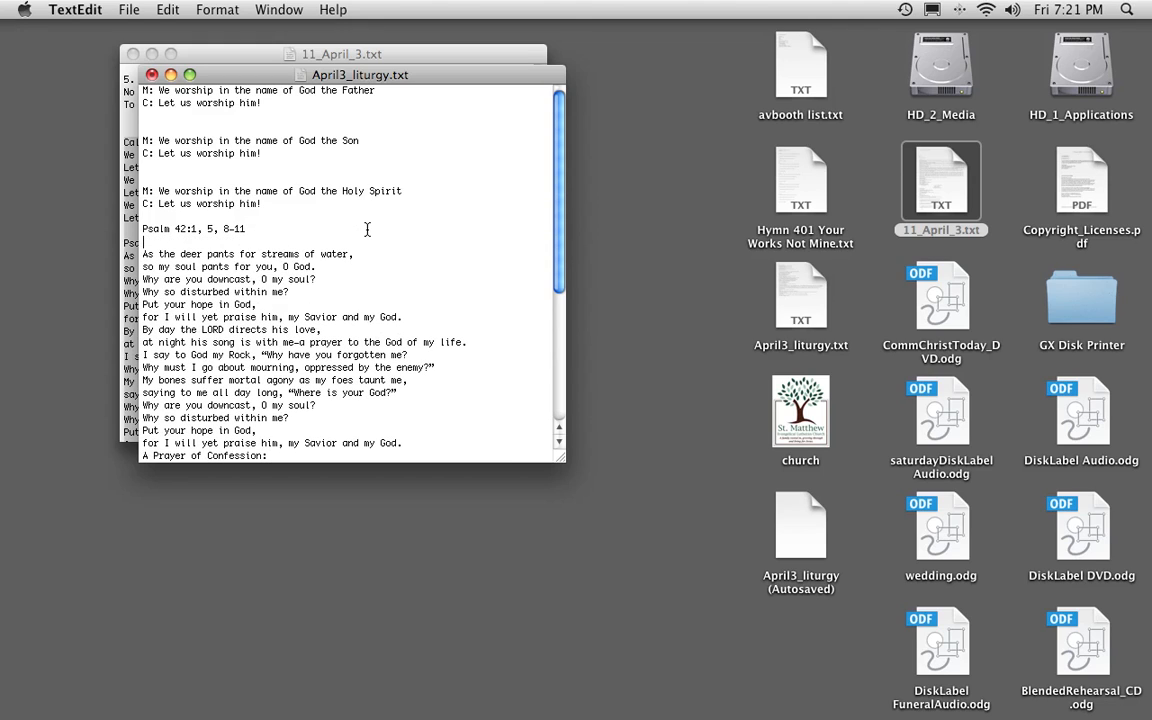
key(Return)
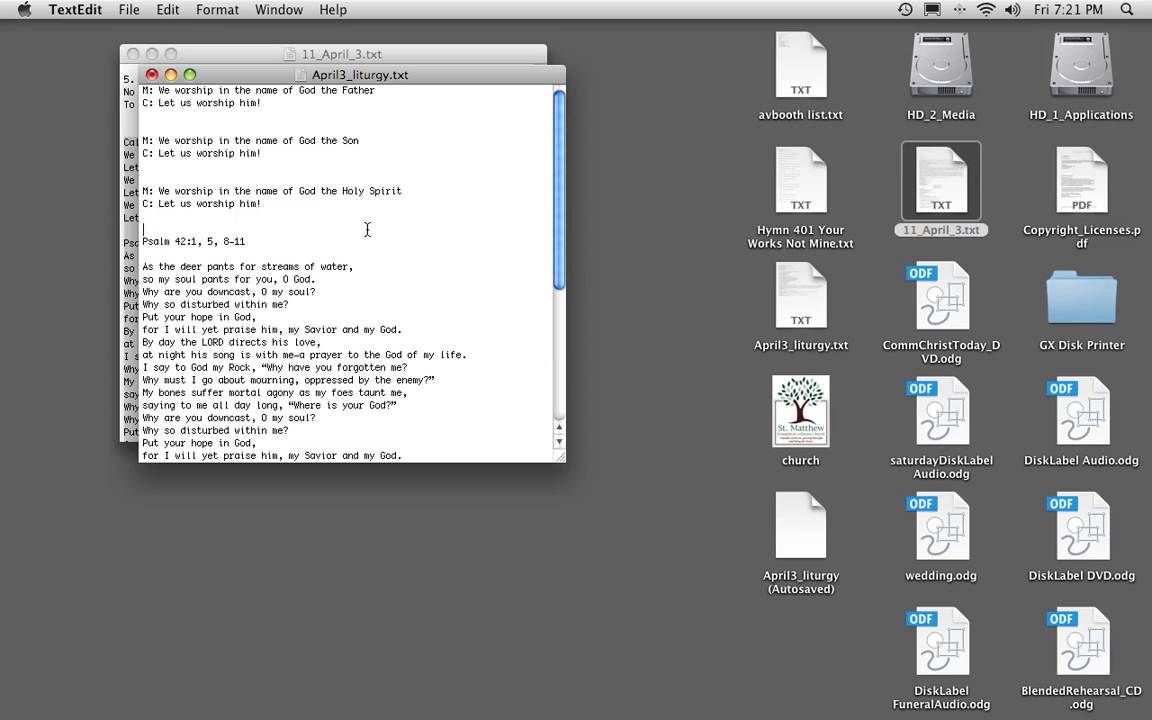
key(Return)
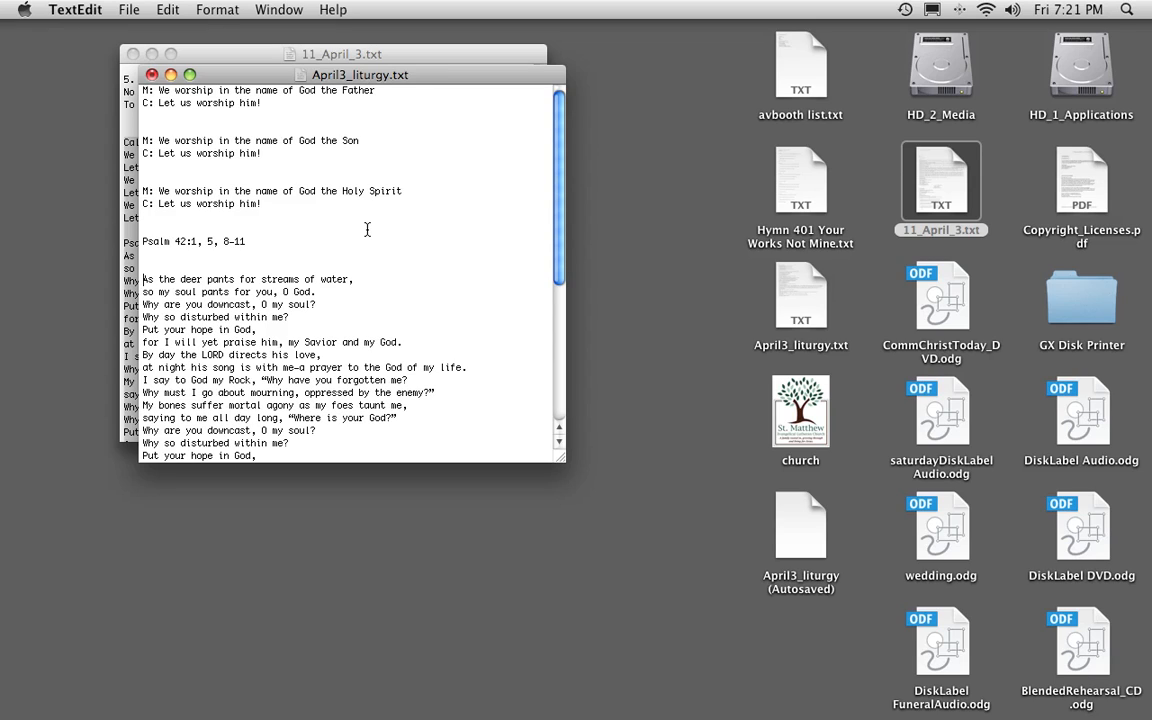
text(M: )
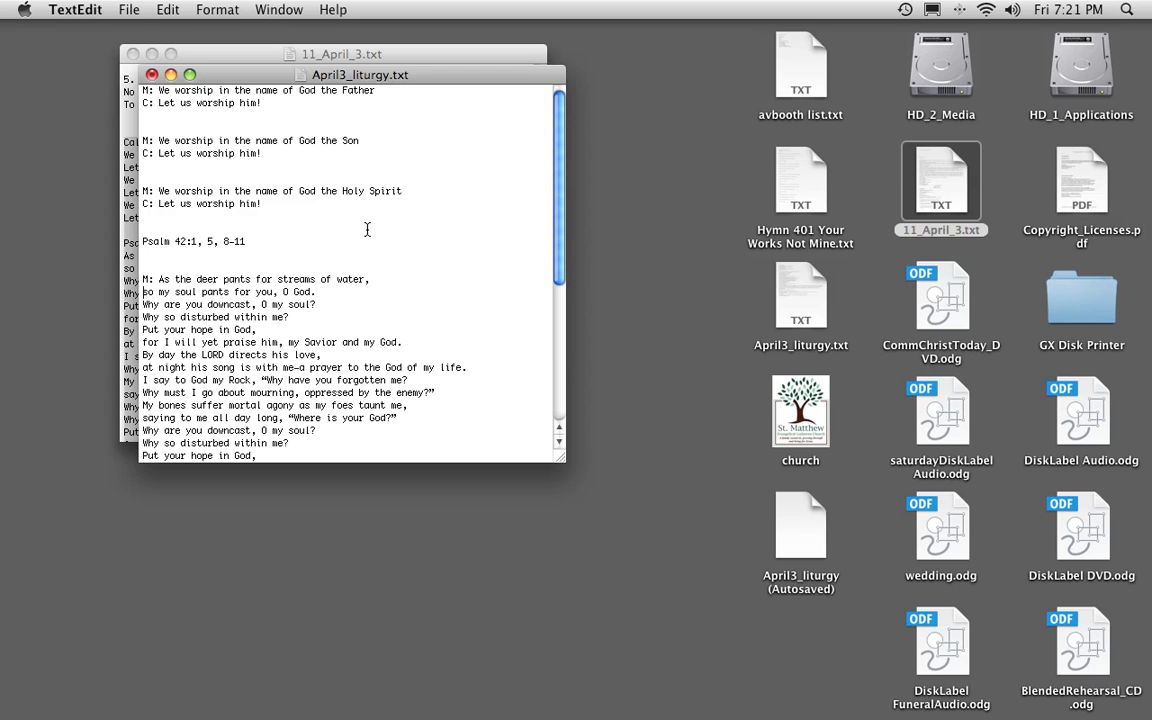
text(C:)
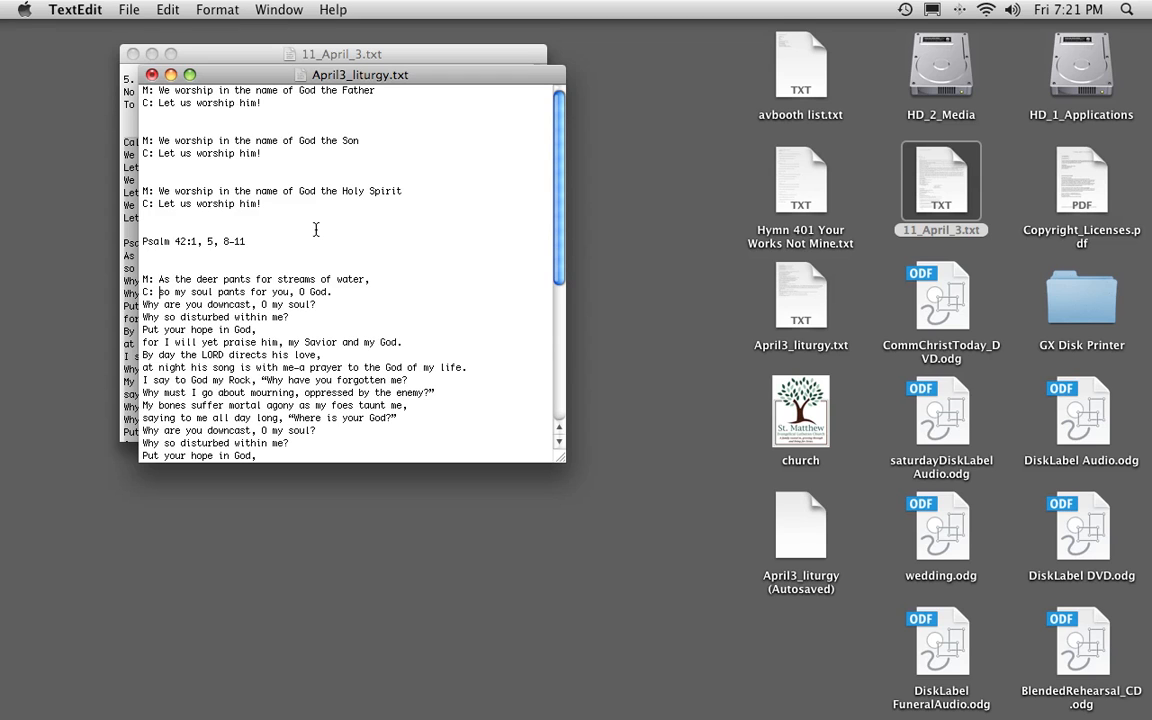
Replace the whole "Dearest Lord" confession paragraph with the single line "Prayer" above "Silent Meditation".
drag(560, 220, 560, 304)
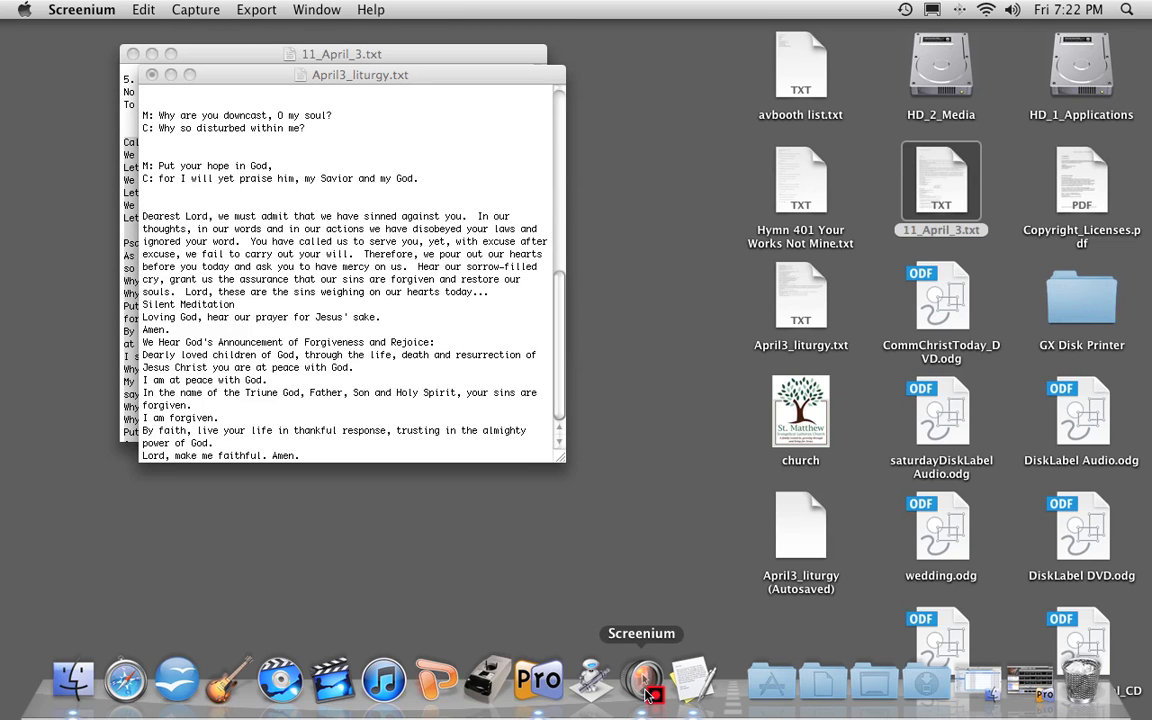
click(144, 216)
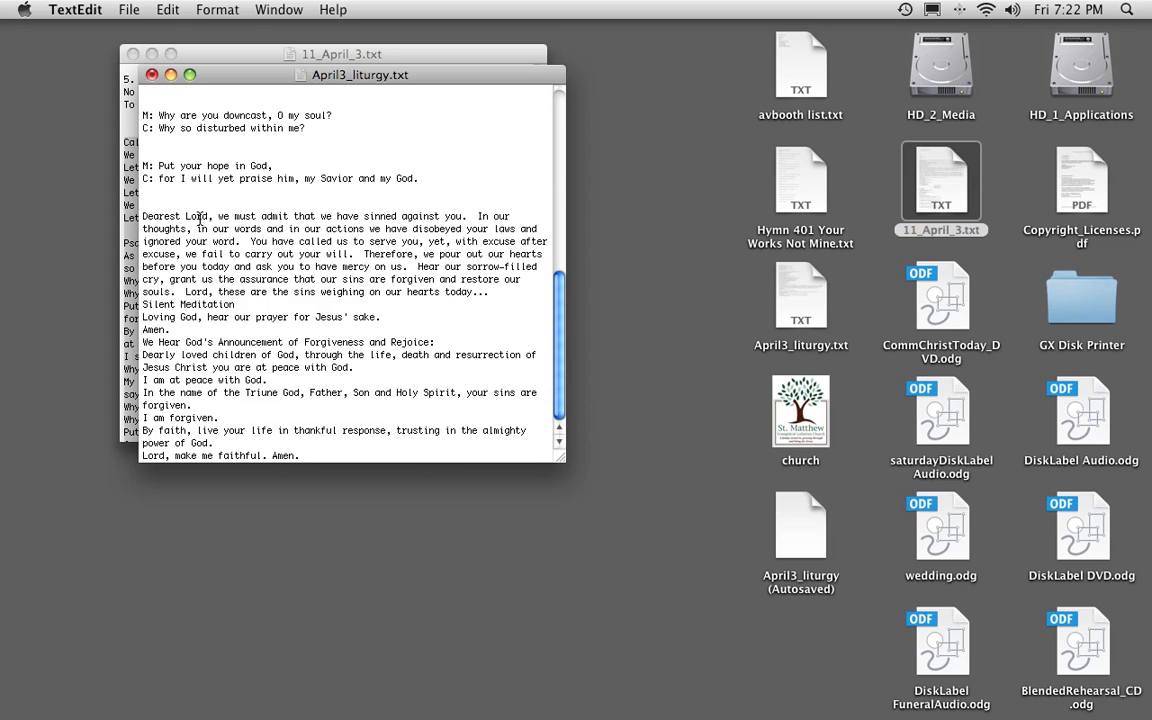
text(Praye)
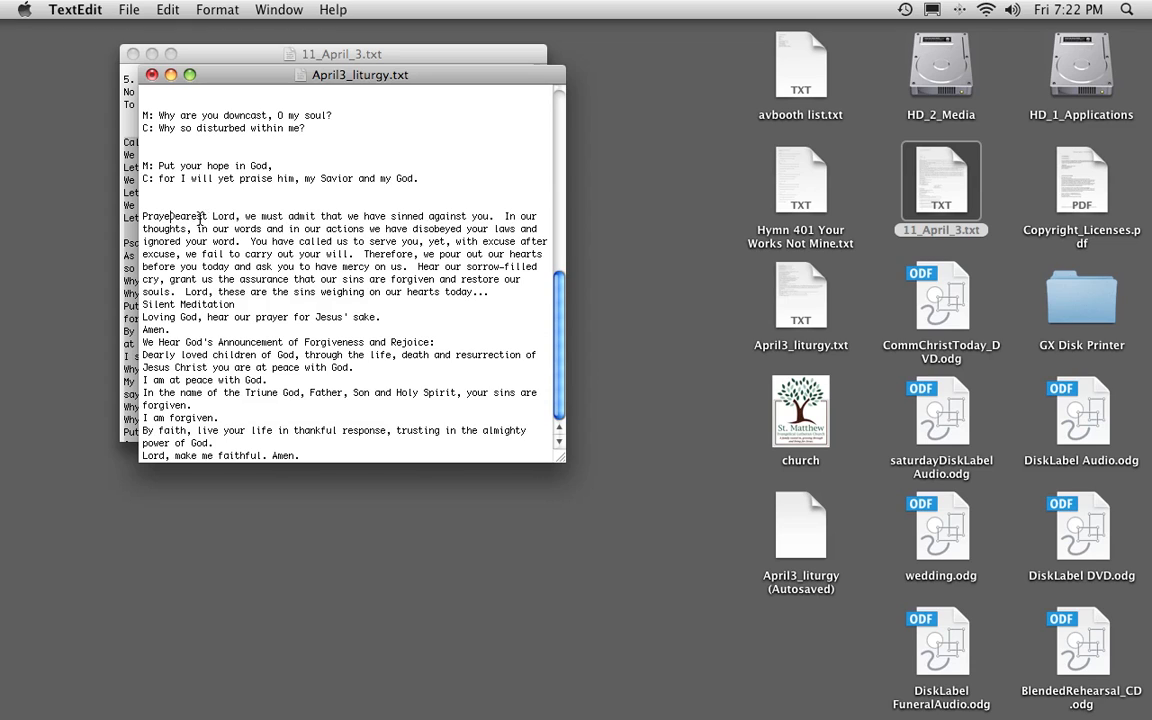
text(r)
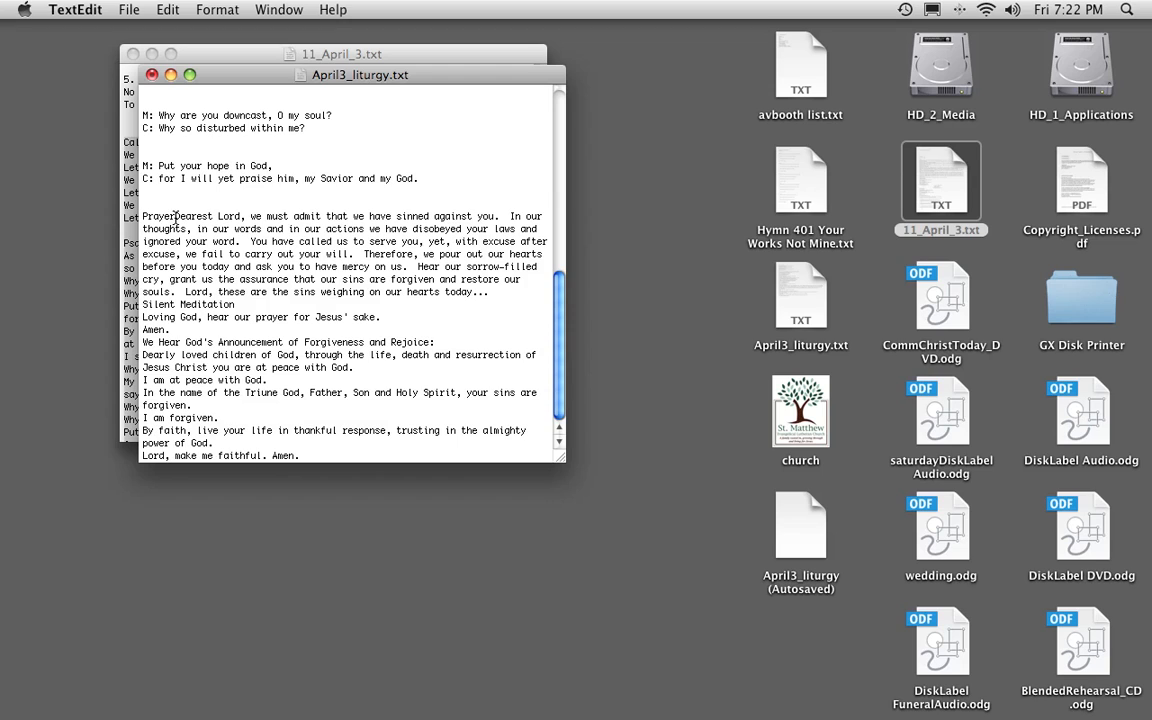
drag(175, 215, 506, 300)
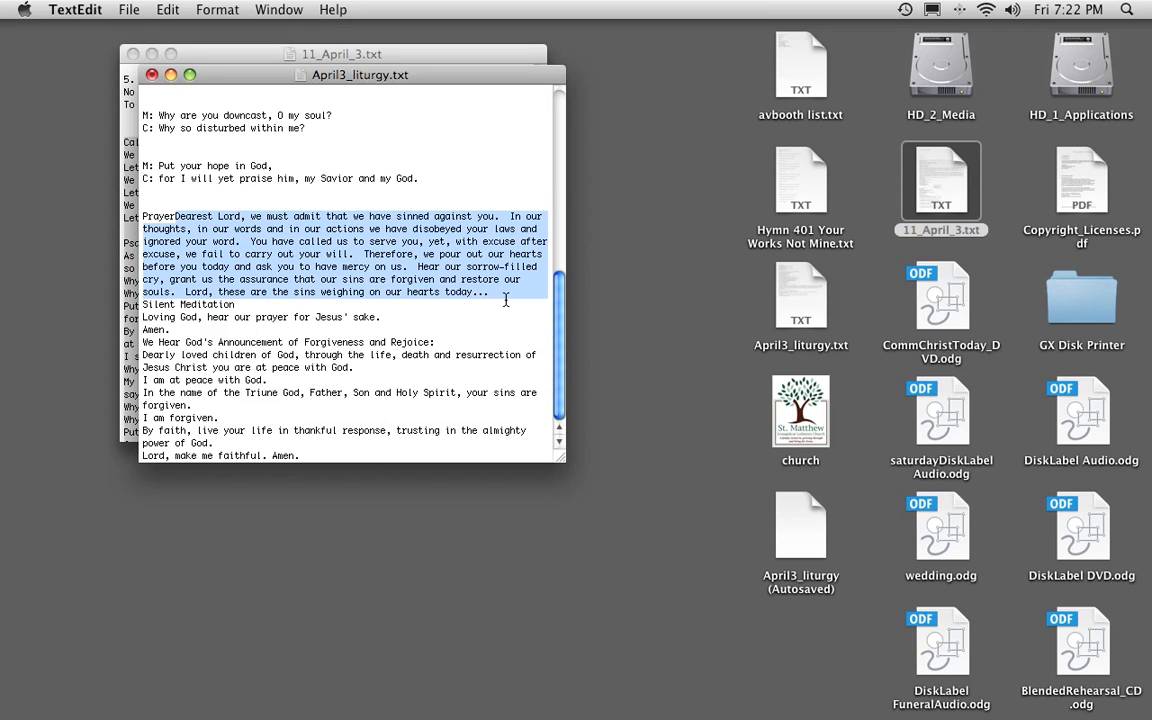
key(BackSpace)
key(Return)
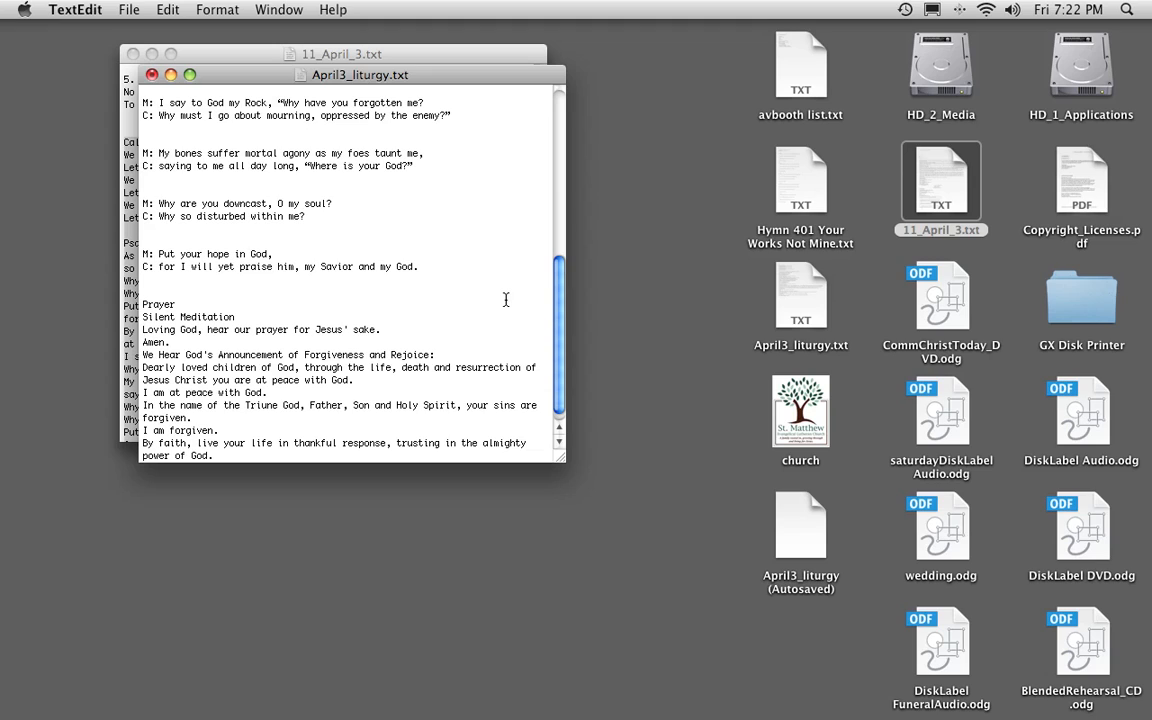
Prefix the "Loving God" line with "M:" and "Amen." with "C:", with two blank lines before and after the pair.
key(Return)
key(Return)
text(ML:)
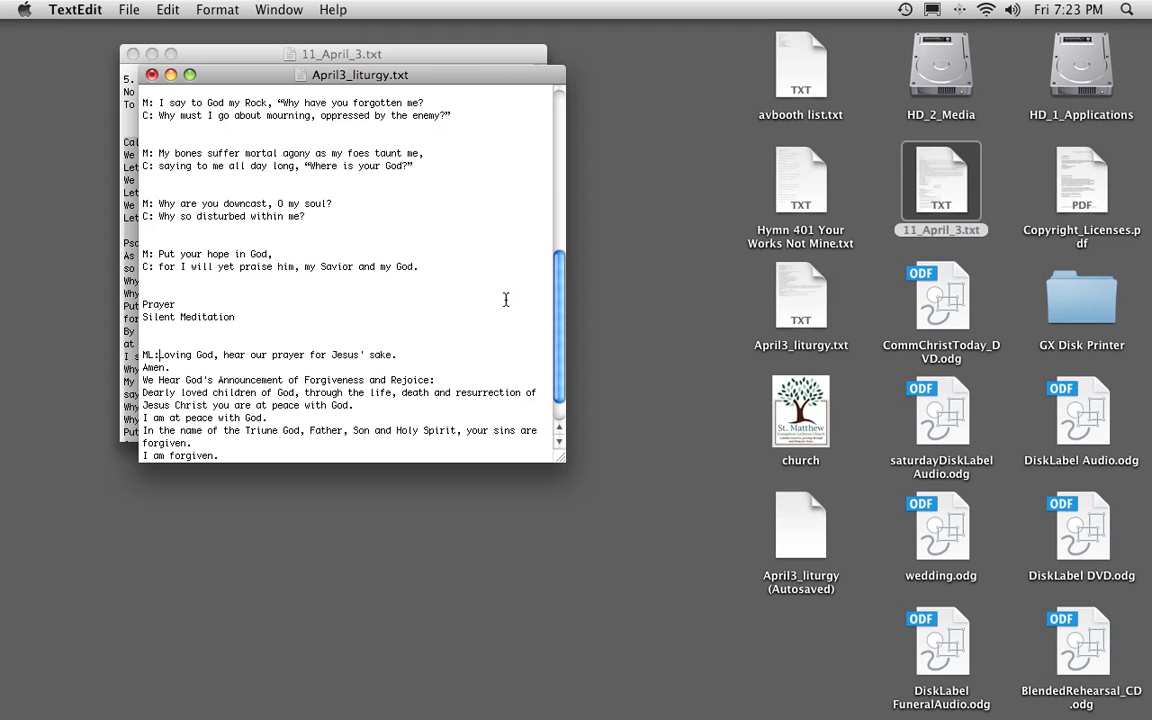
key(BackSpace)
key(BackSpace)
text(: )
text(C:)
key(Return)
key(Return)
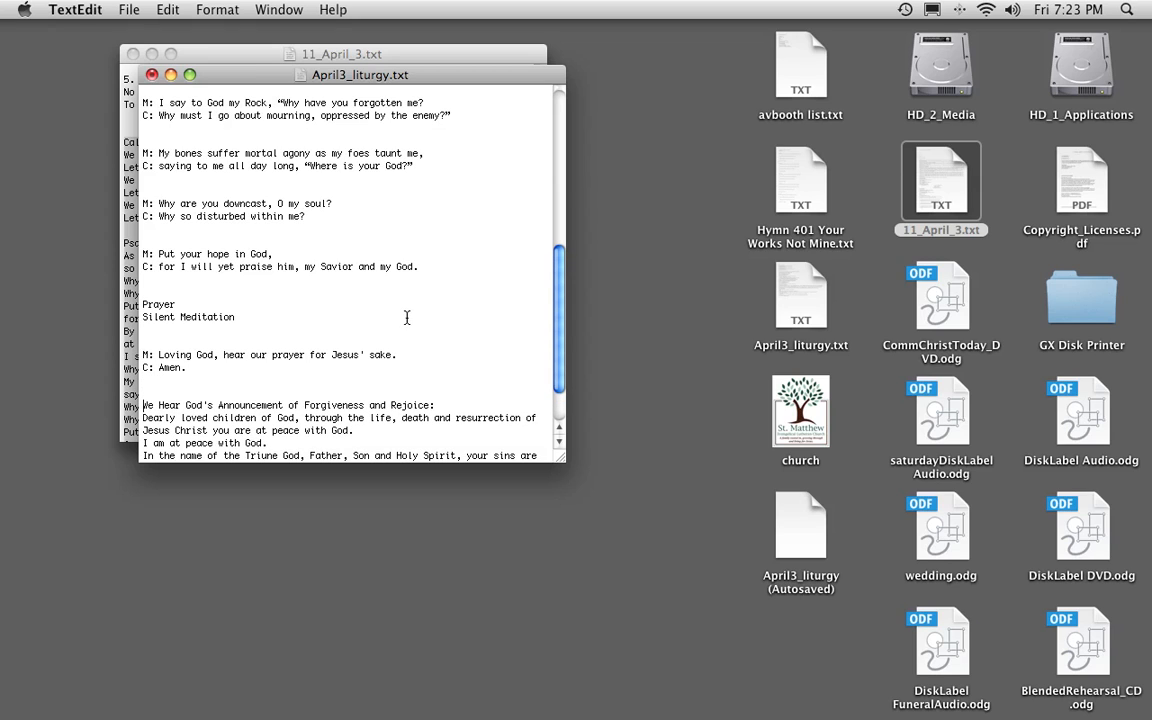
Delete the "We Hear God's Announcement of Forgiveness and Rejoice:" heading.
scroll(425, 315, down, 2)
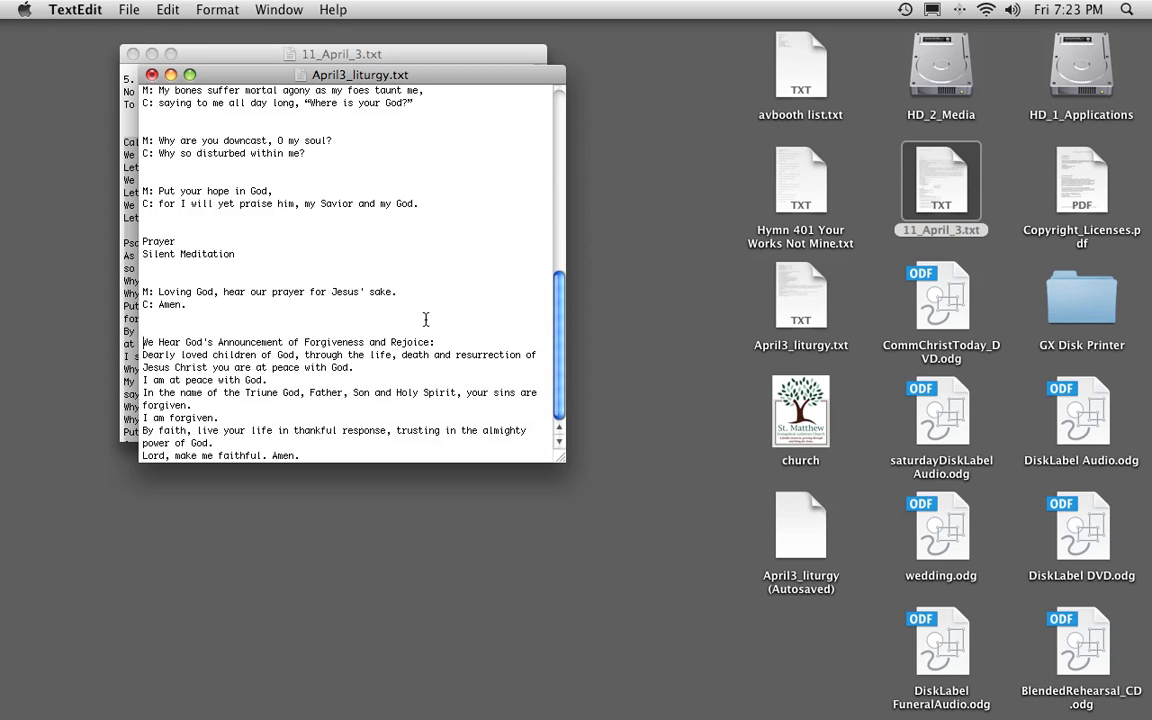
drag(440, 342, 128, 342)
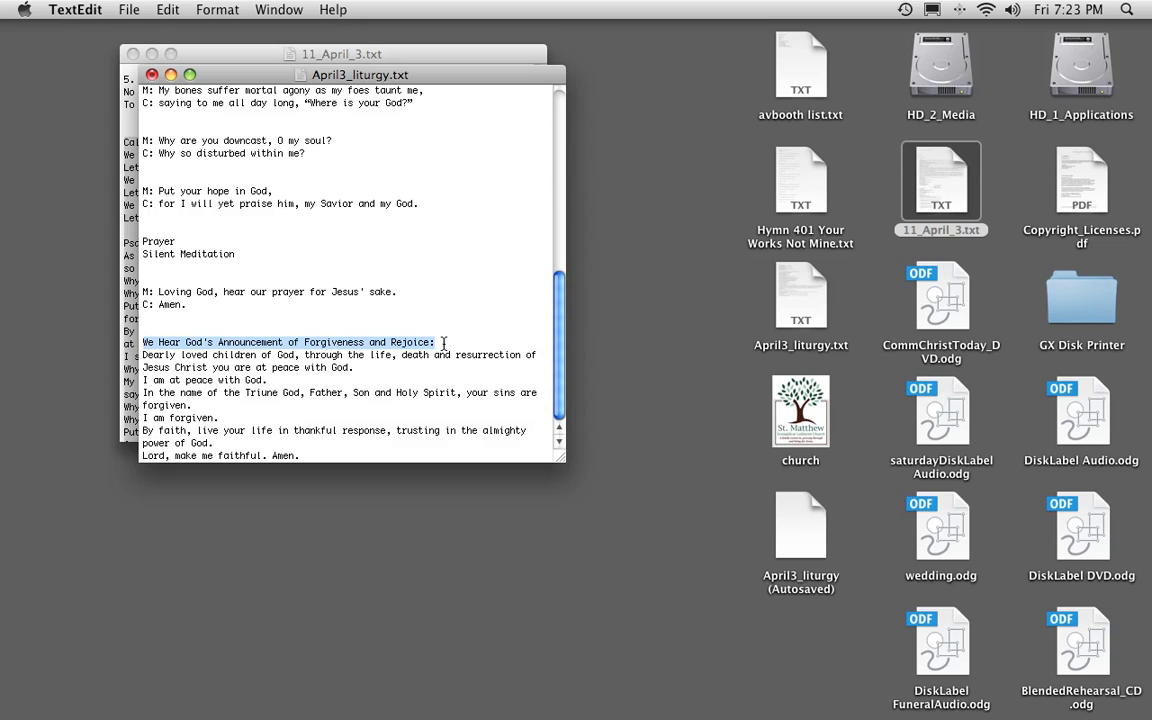
key(BackSpace)
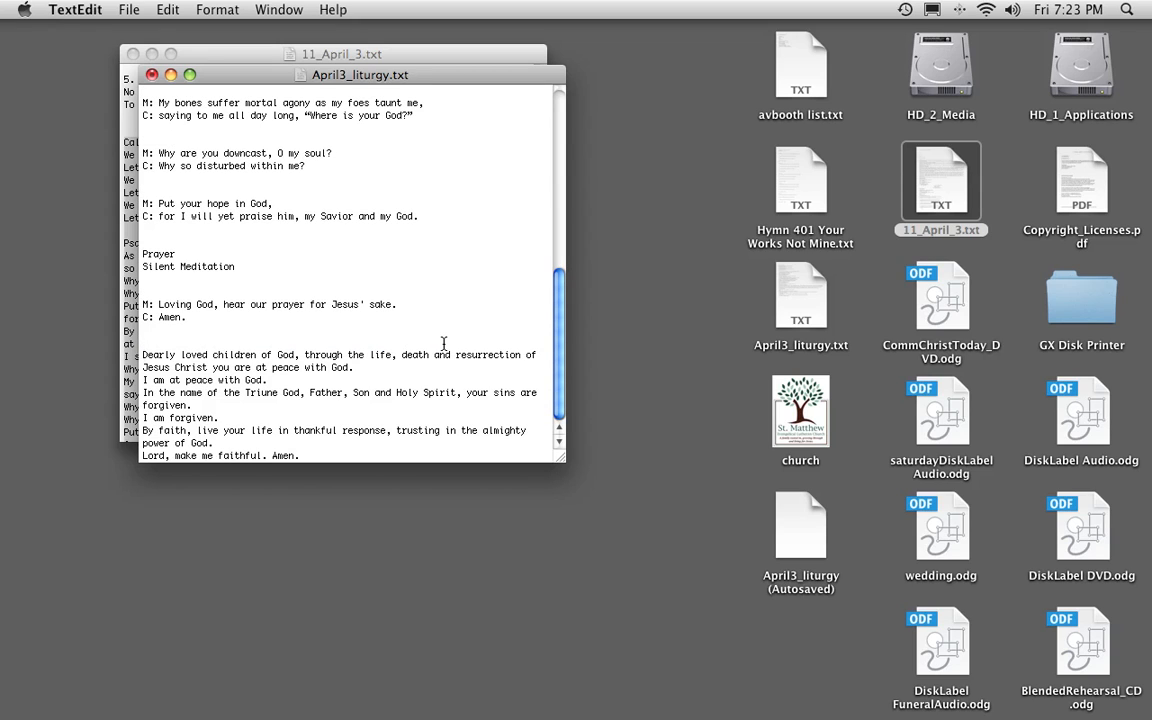
Prefix the "Dearly loved children of God" line with "M:" and its response with "C:", and add two blank lines after the pair.
text(M: )
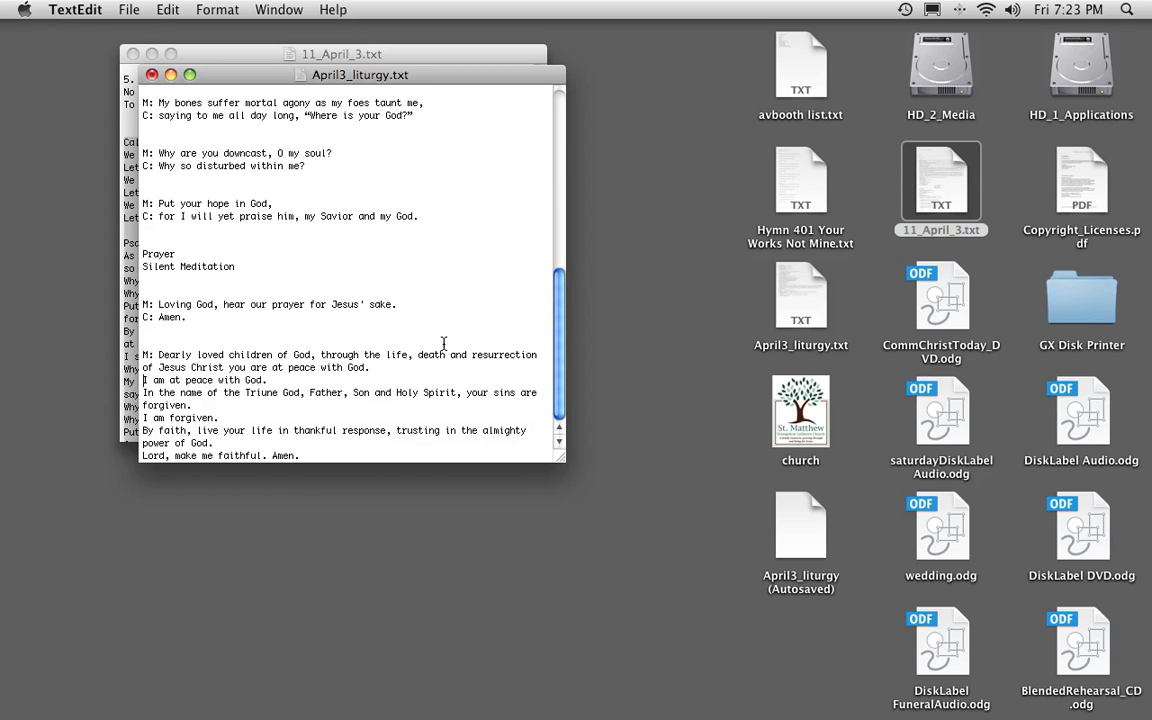
text(C:)
key(Down)
key(Return)
key(Return)
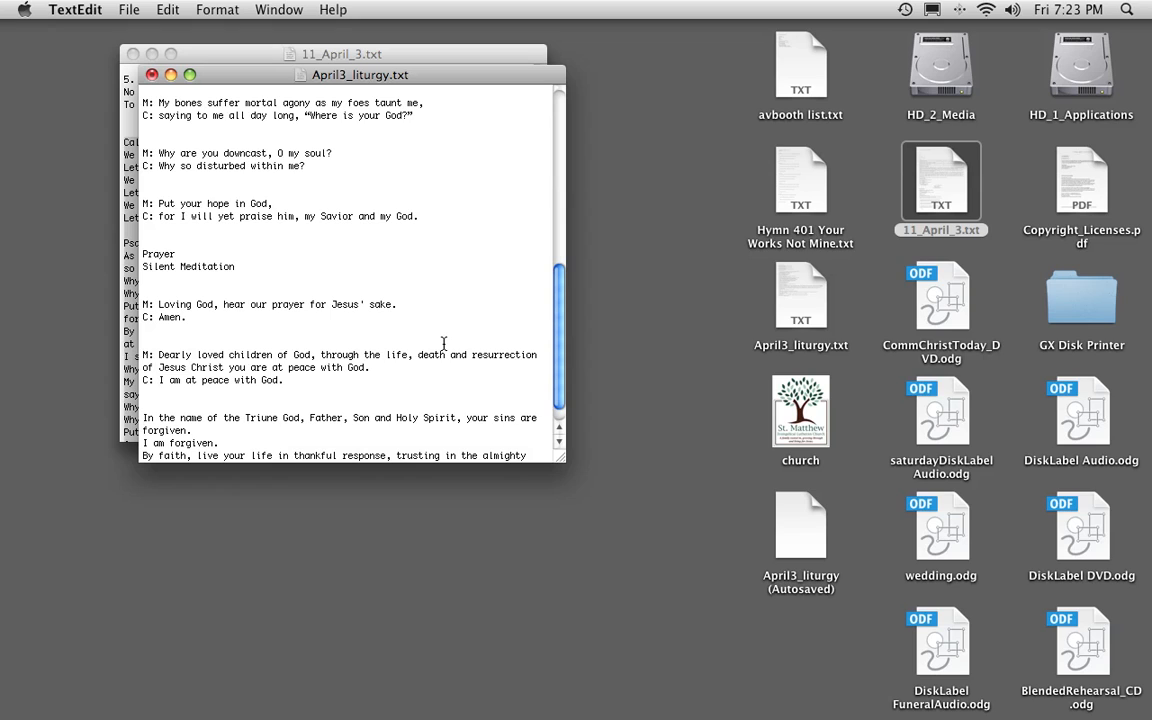
Prefix the "In the name of the Triune God" line with "M:" and its response with "C:", and add two blank lines after the pair.
text(M: )
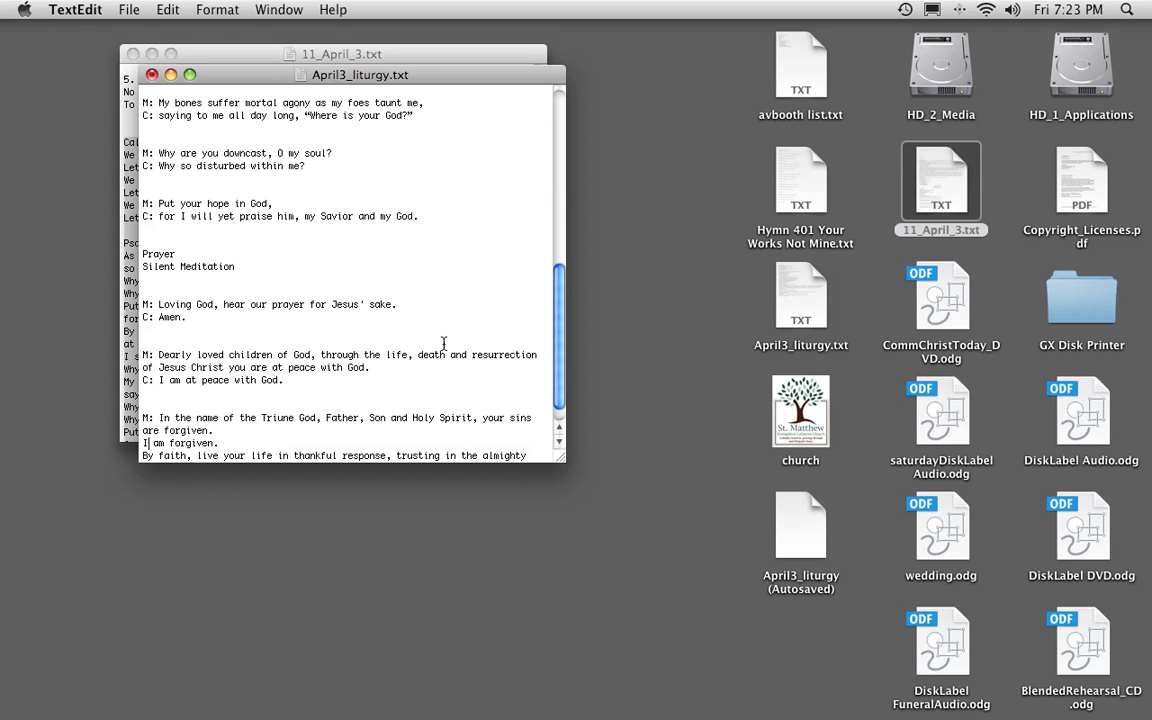
text(C:)
key(Down)
key(Return)
key(Return)
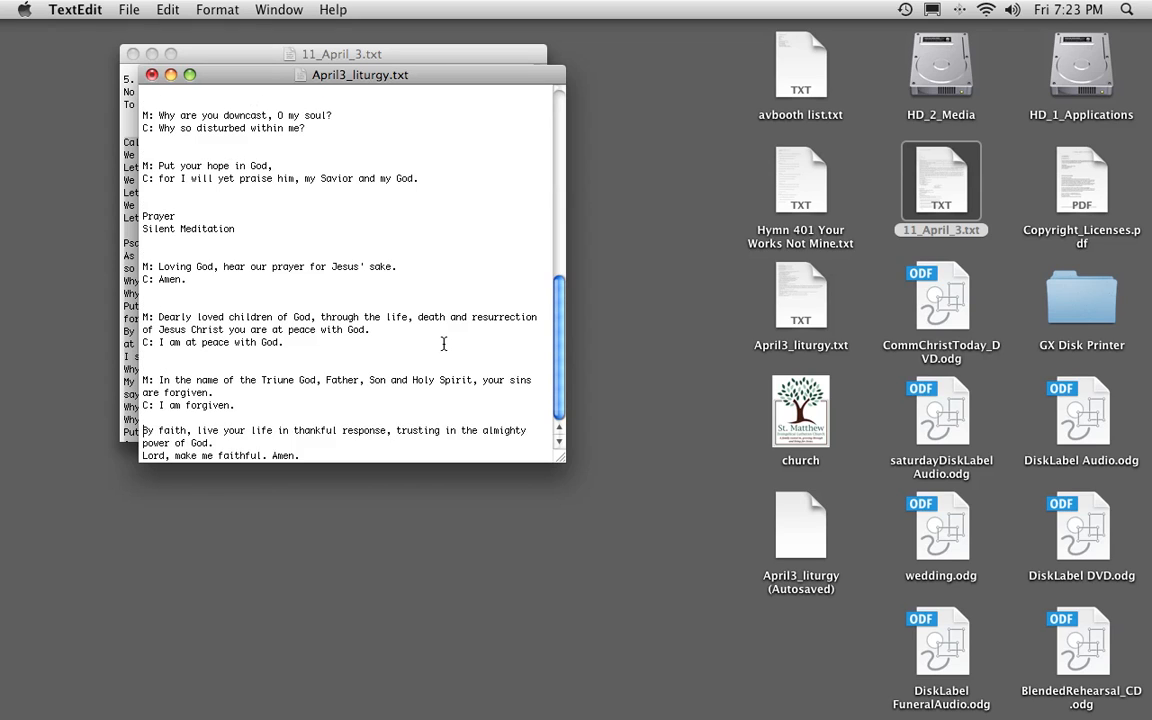
Prefix the "By faith" line with "M:" and the closing "Lord, make me faithful. Amen." response with "C:".
text(M:)
key(Down)
key(Down)
key(Down)
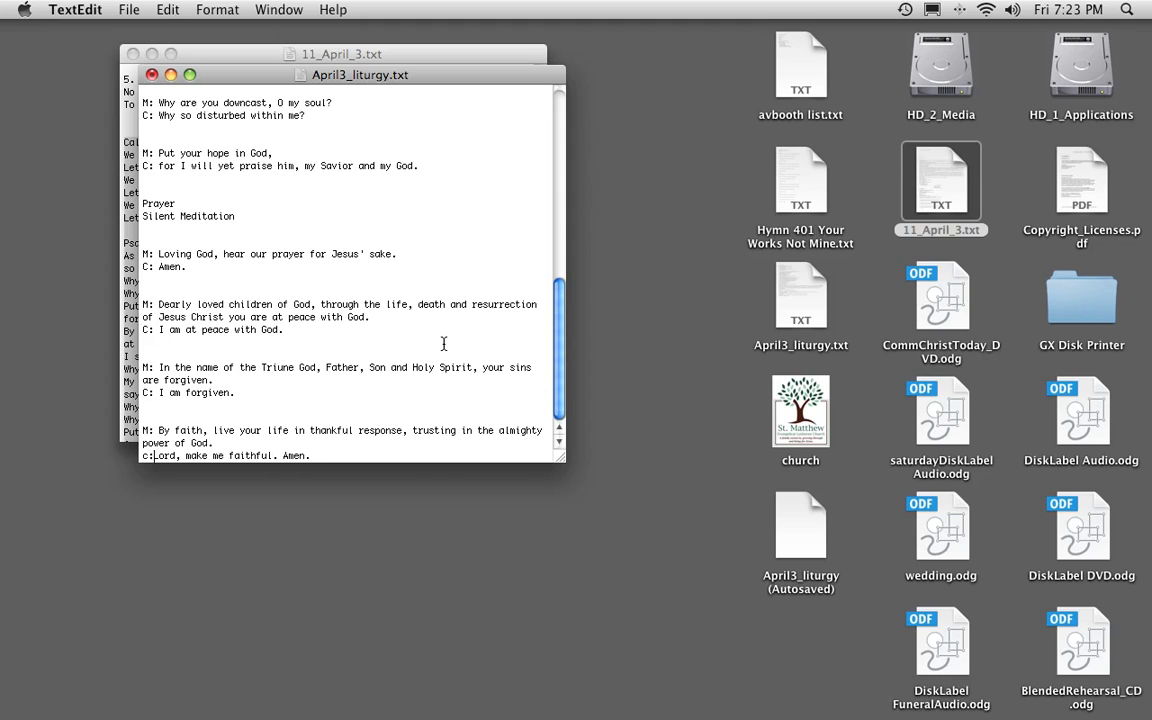
text(C:)
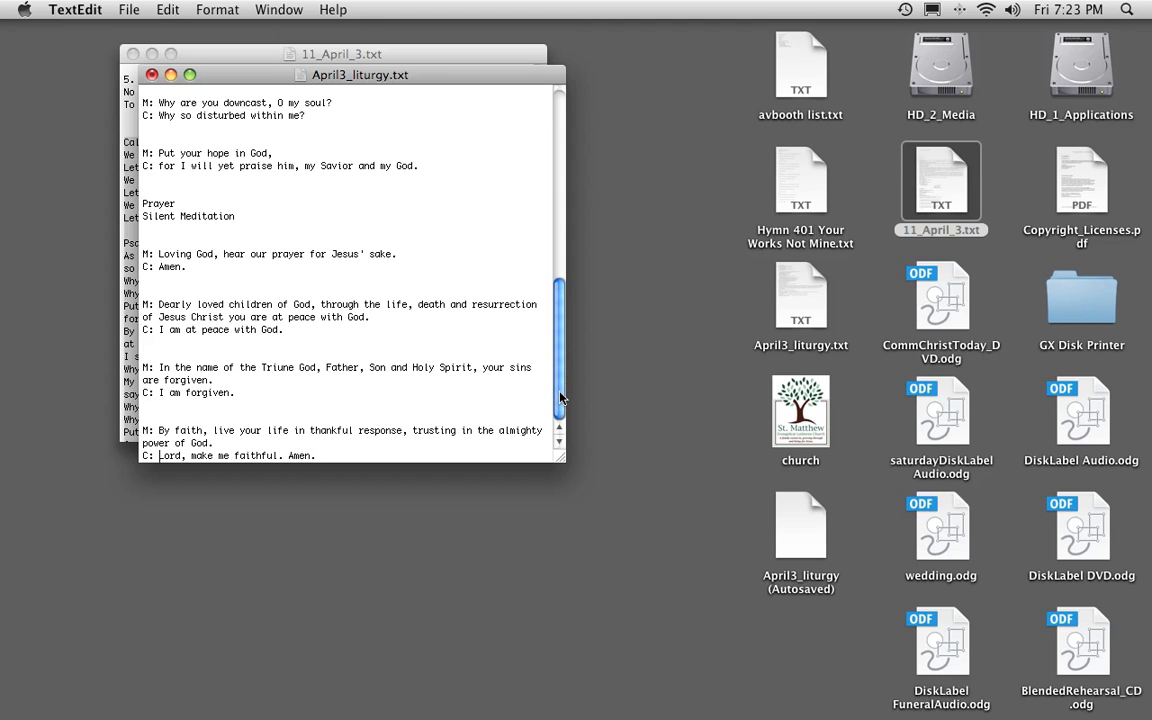
Review the formatted liturgy back to its beginning and close April3_liturgy.txt.
drag(561, 394, 553, 249)
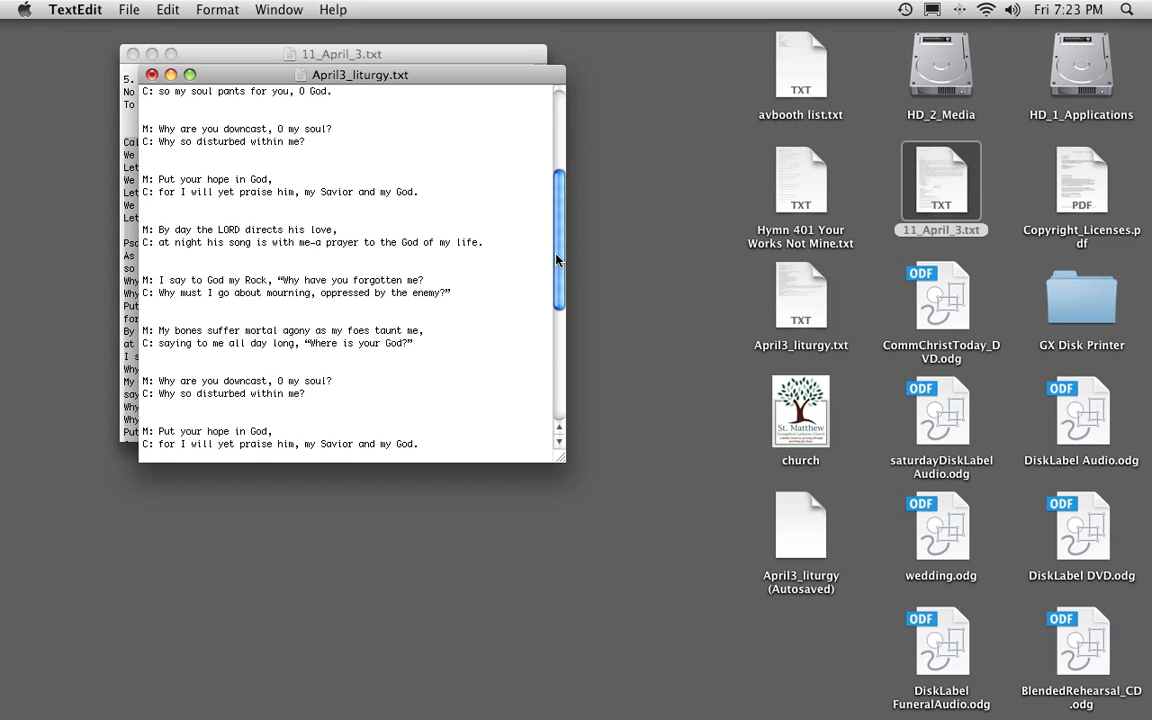
drag(557, 260, 551, 177)
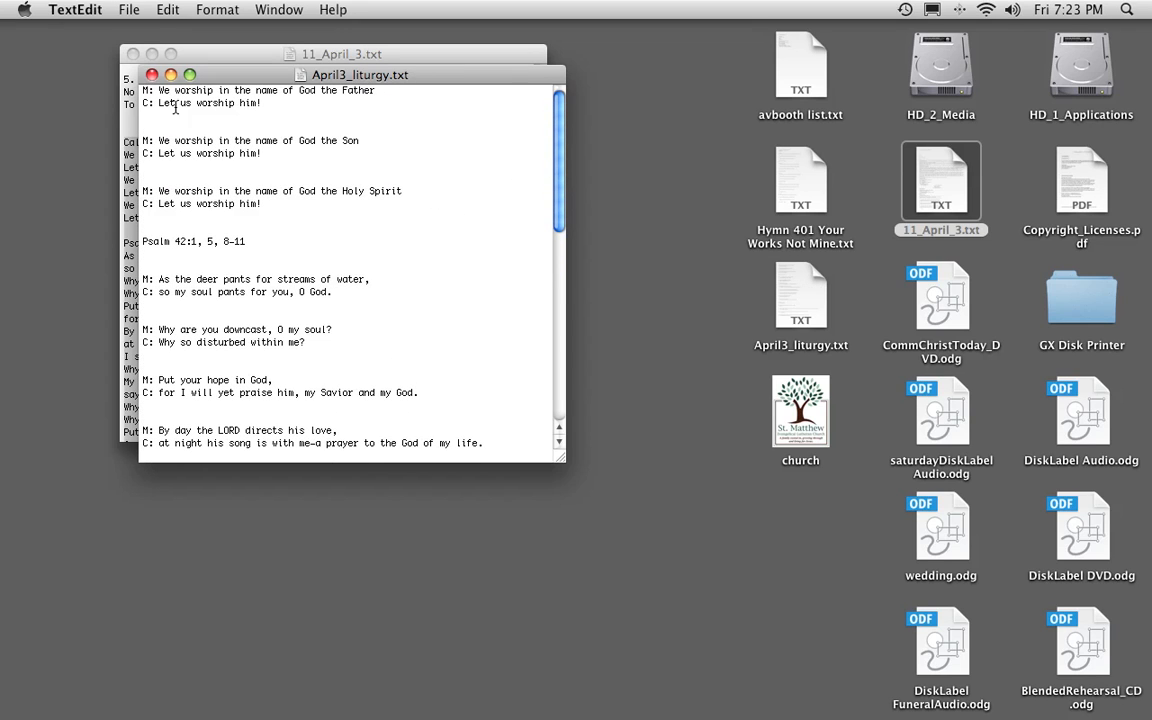
click(152, 75)
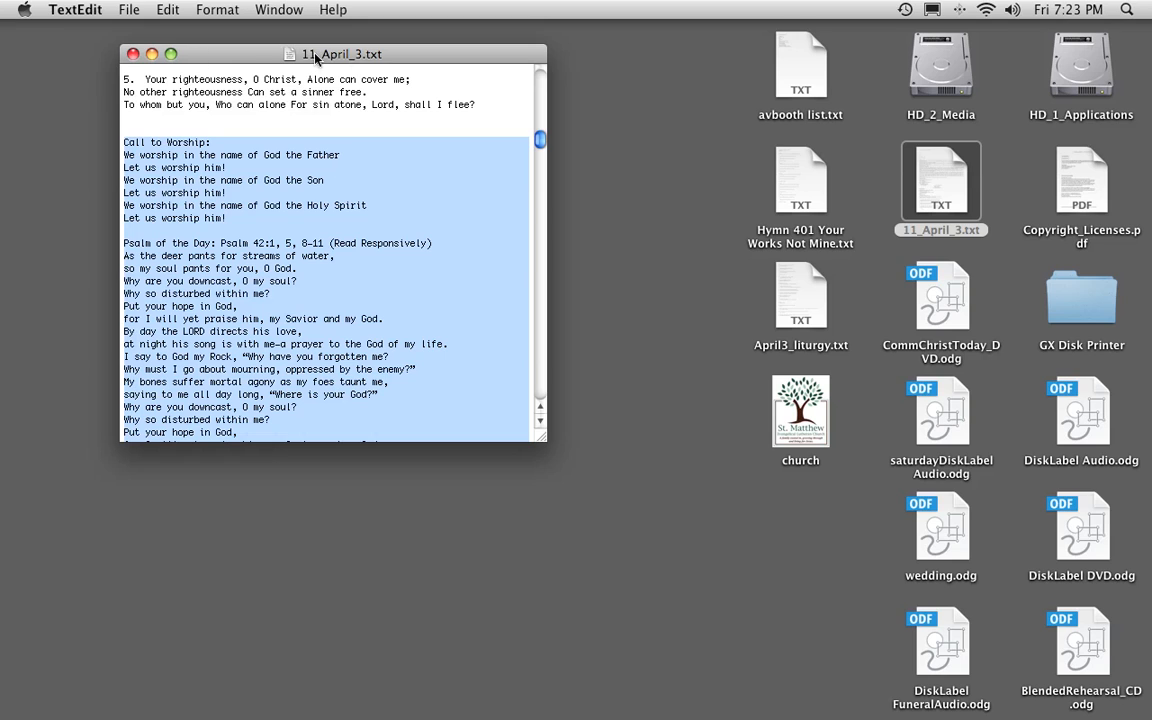
In ProPresenter, import April3_liturgy.txt into the currently selected playlist with slides split at paragraph breaks, and place it below Hymn 401.
mouse_move(824, 717)
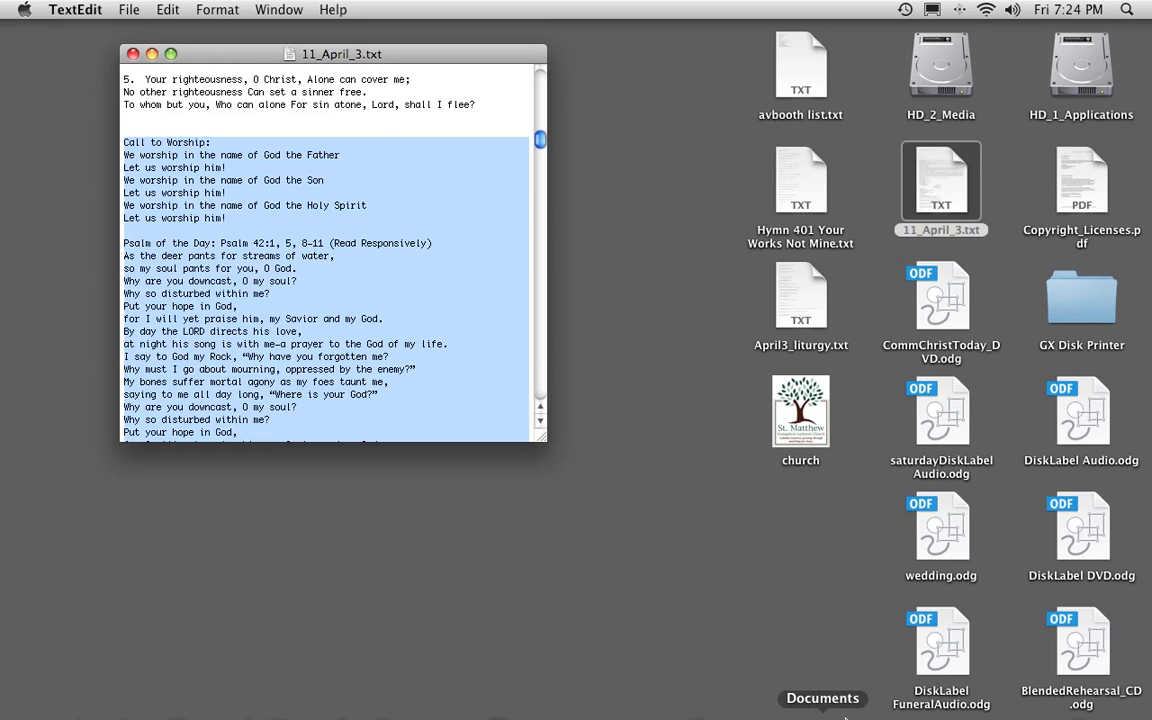
click(1024, 689)
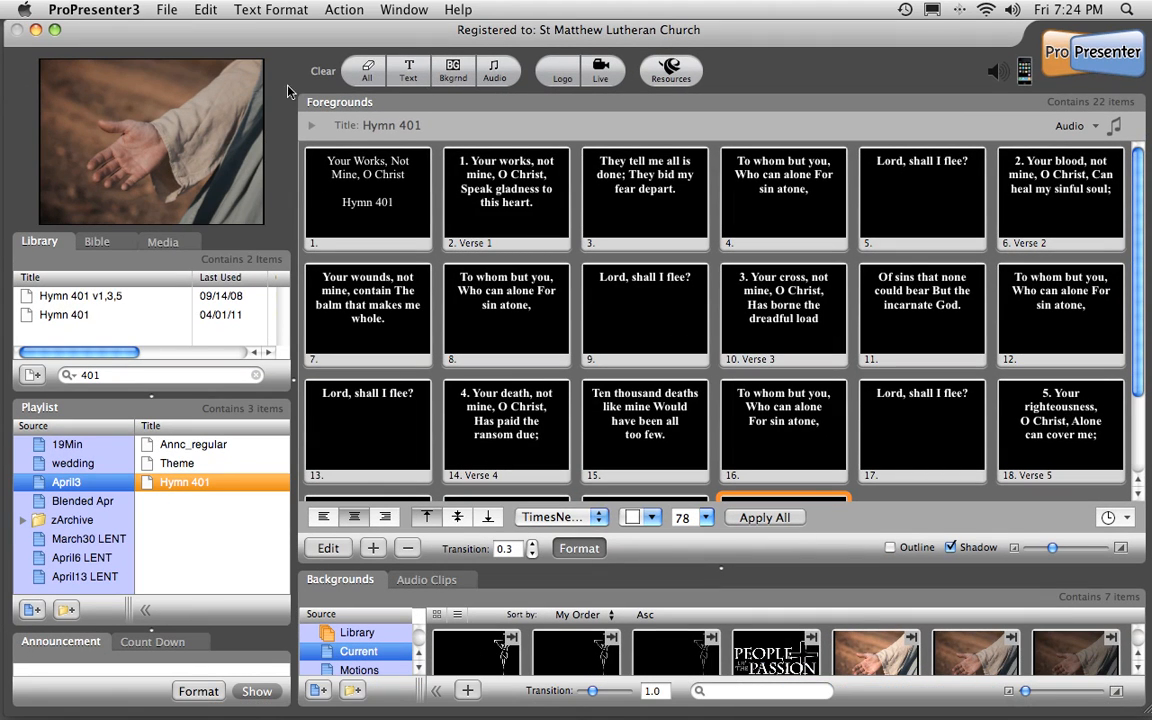
click(170, 12)
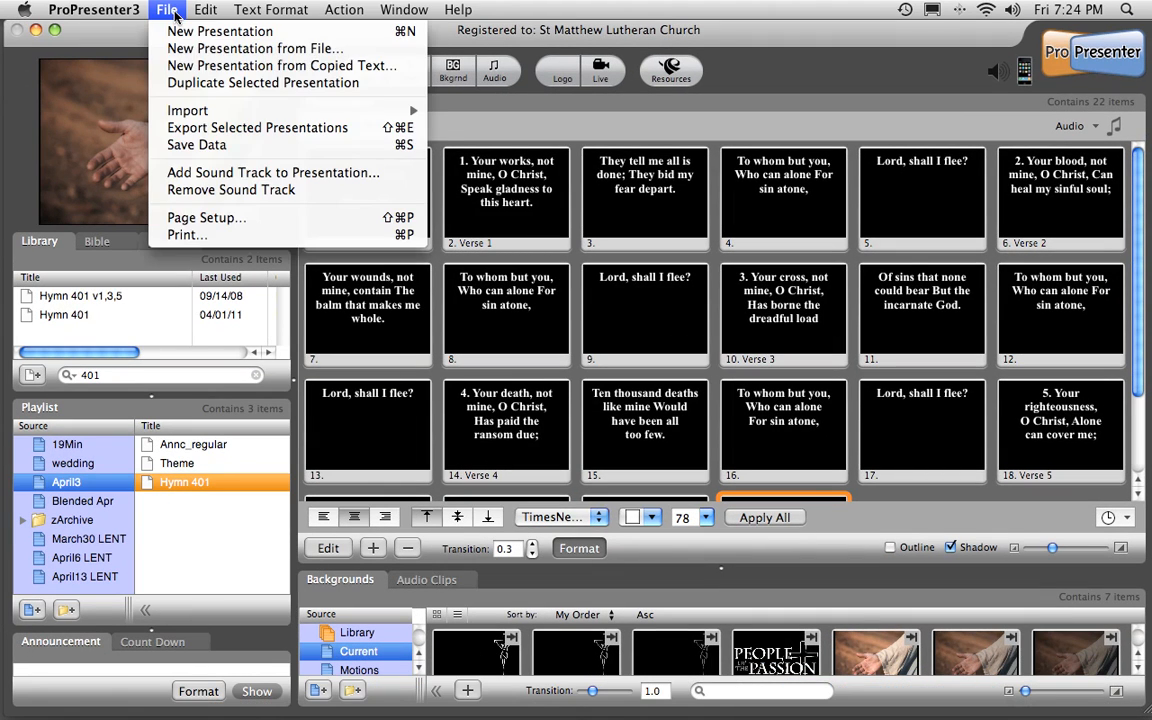
click(215, 52)
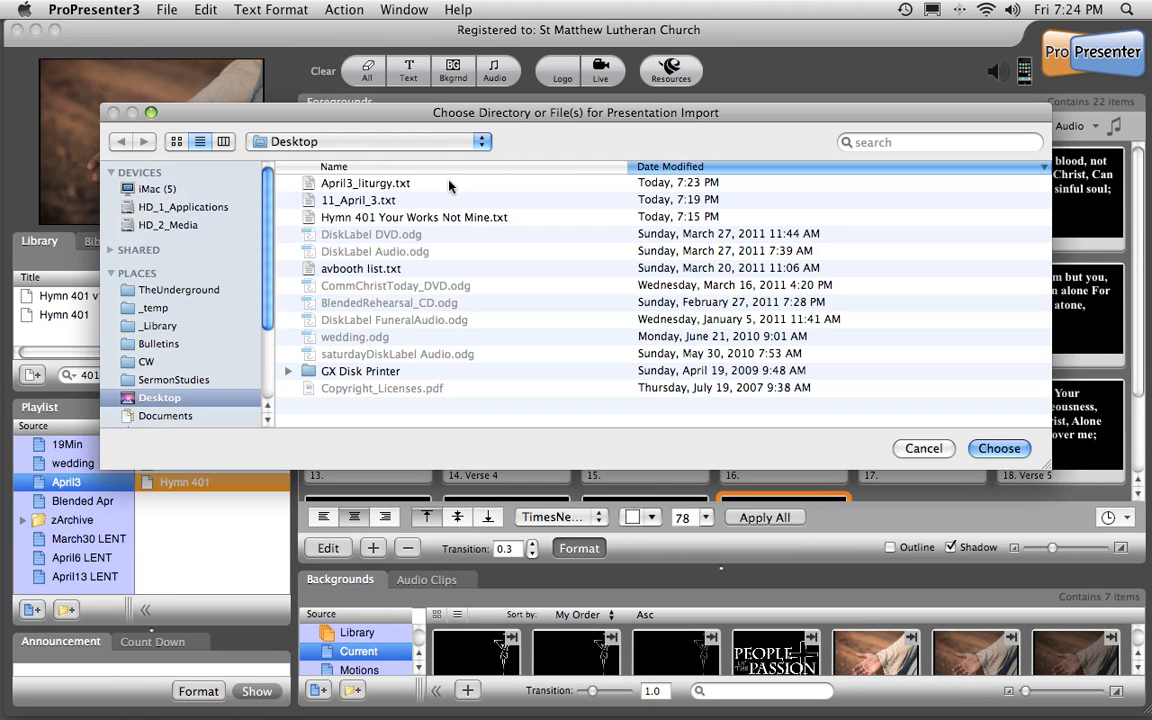
click(366, 183)
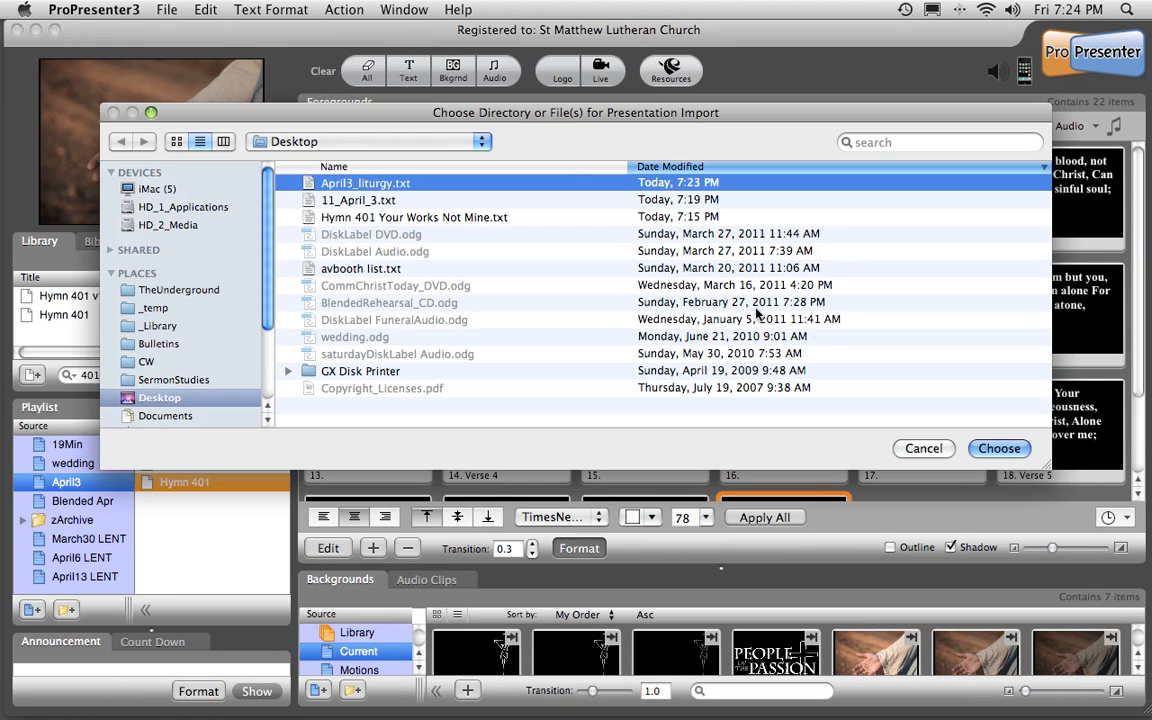
click(995, 449)
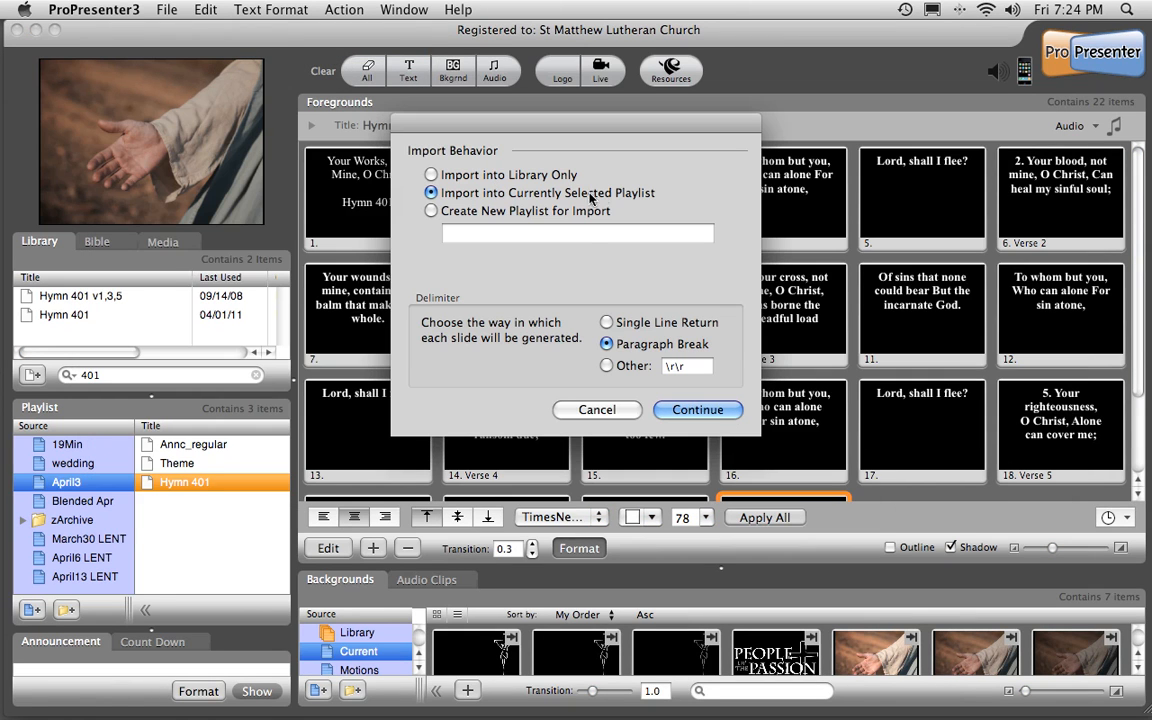
click(697, 410)
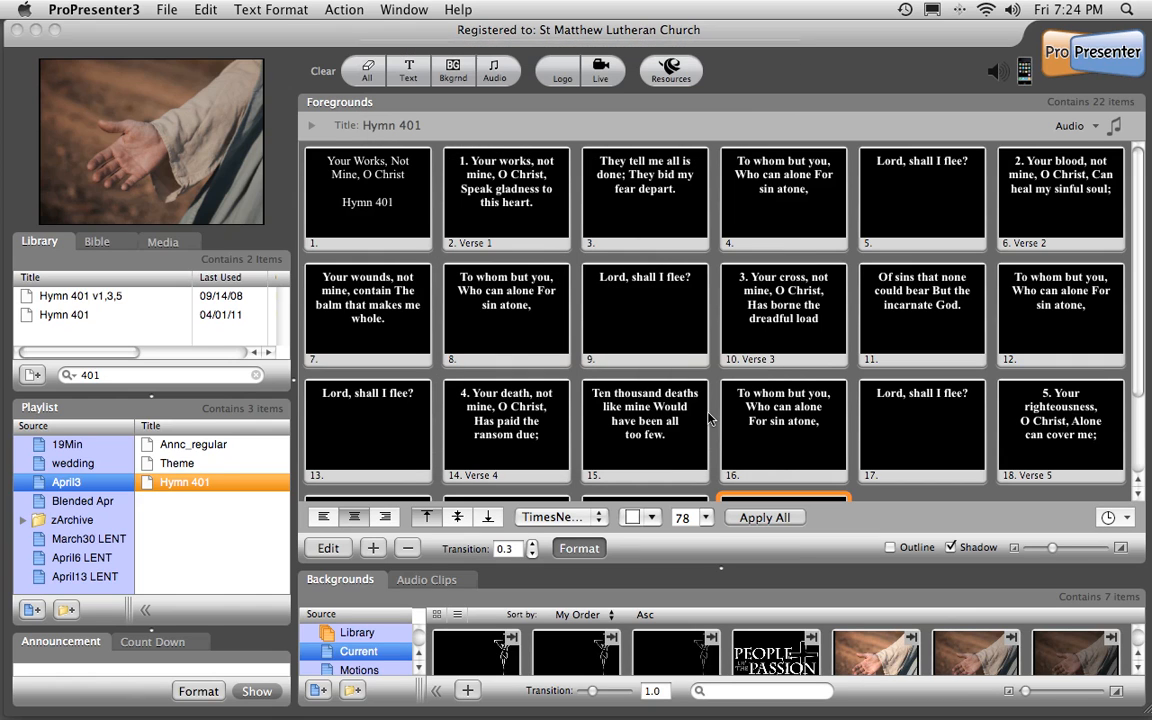
click(215, 446)
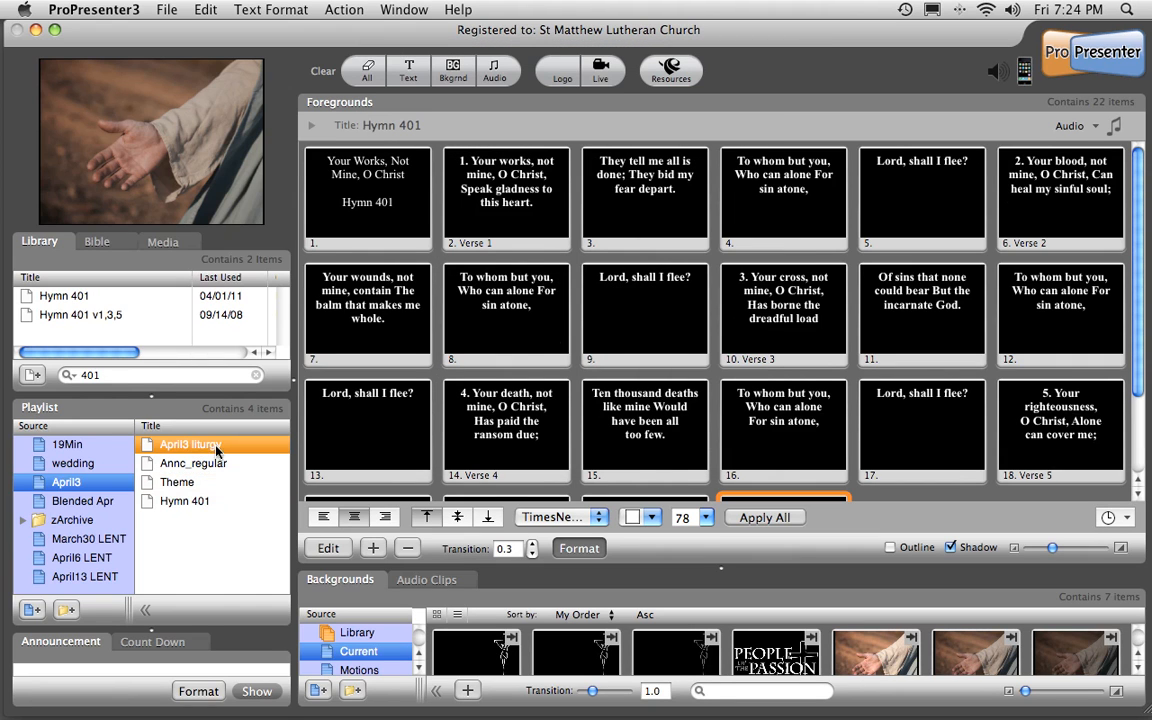
drag(190, 444, 191, 522)
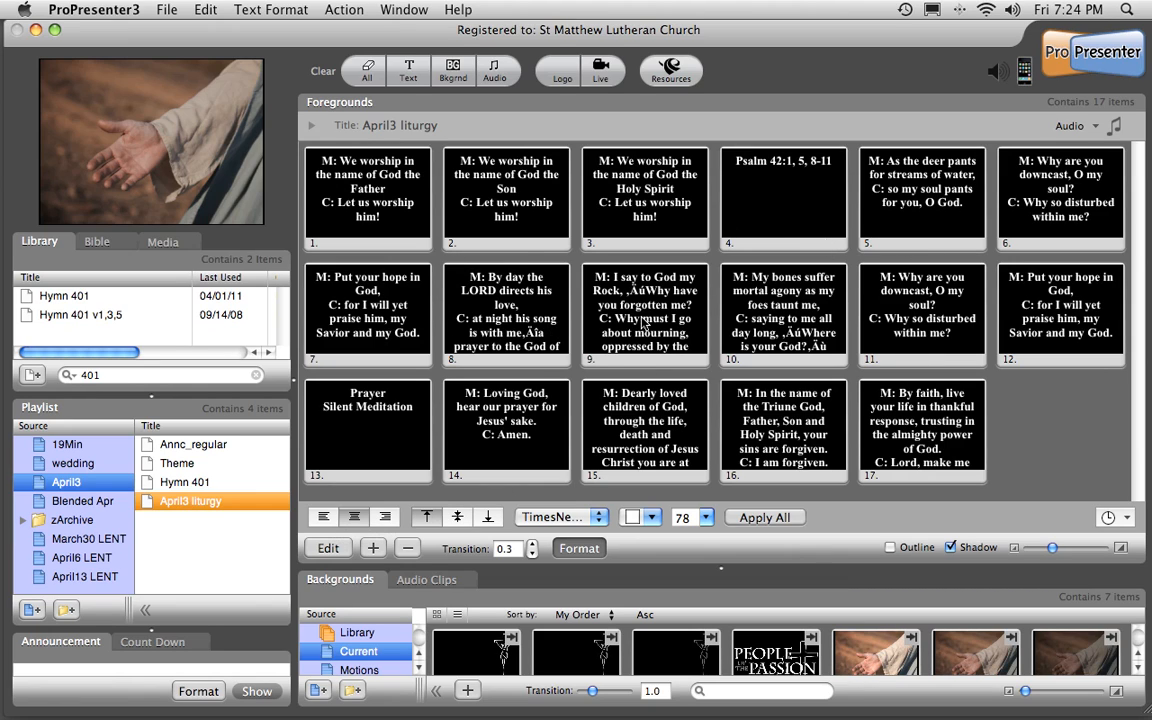
Left-align the text of all April3 liturgy slides and set it to TimesNewRomanPSMT at size 60.
click(325, 518)
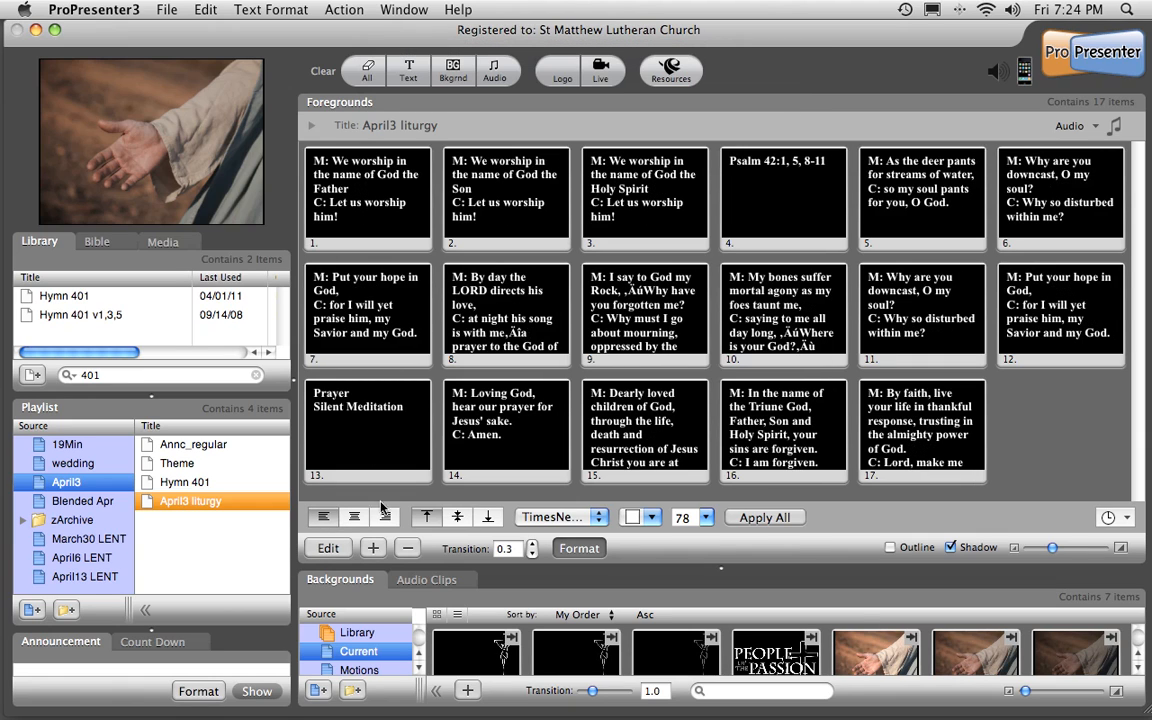
click(705, 517)
scroll(701, 573, up, 3)
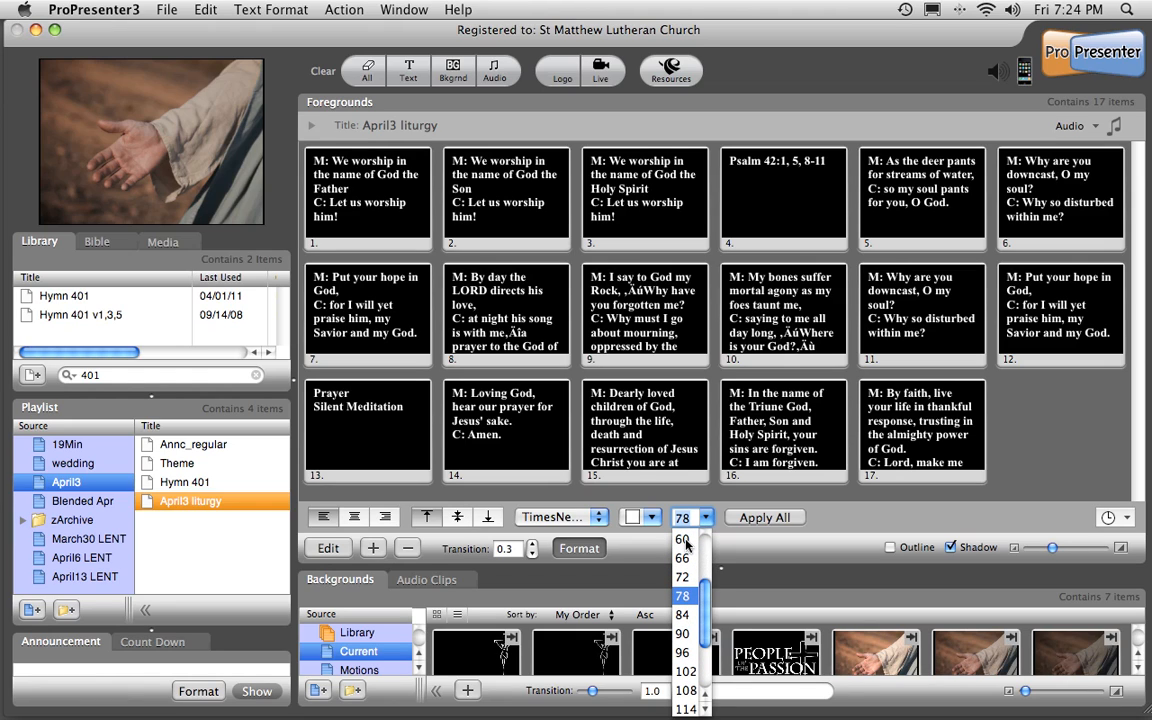
click(684, 541)
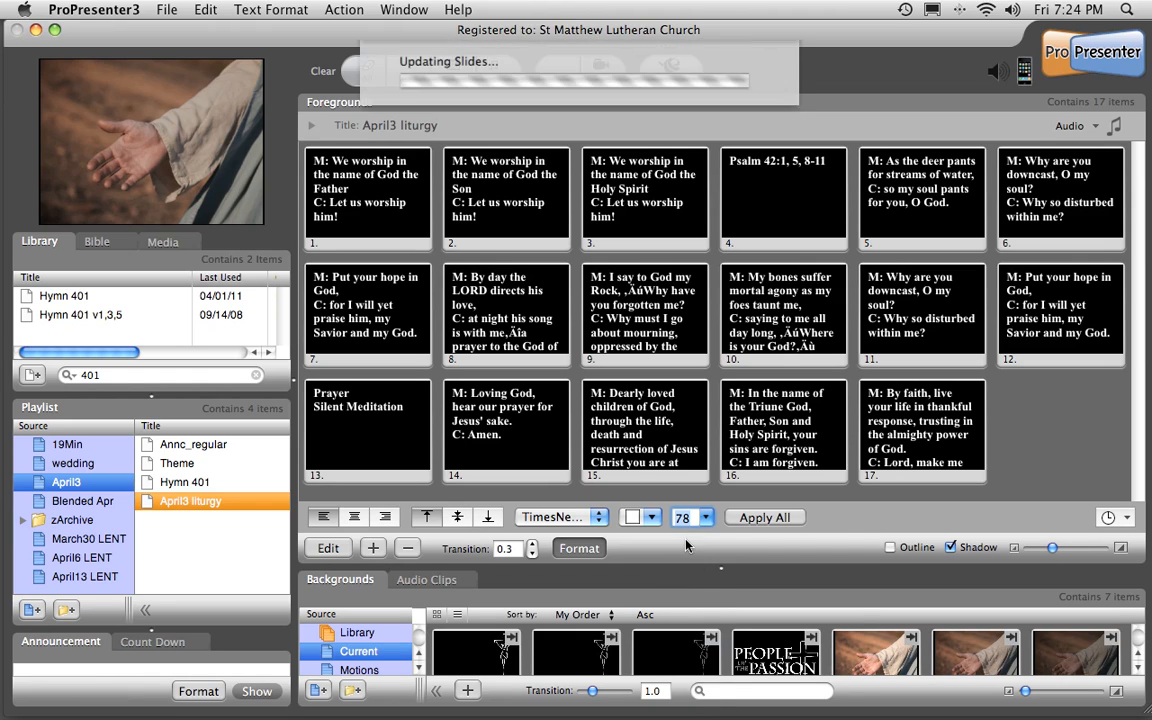
click(601, 522)
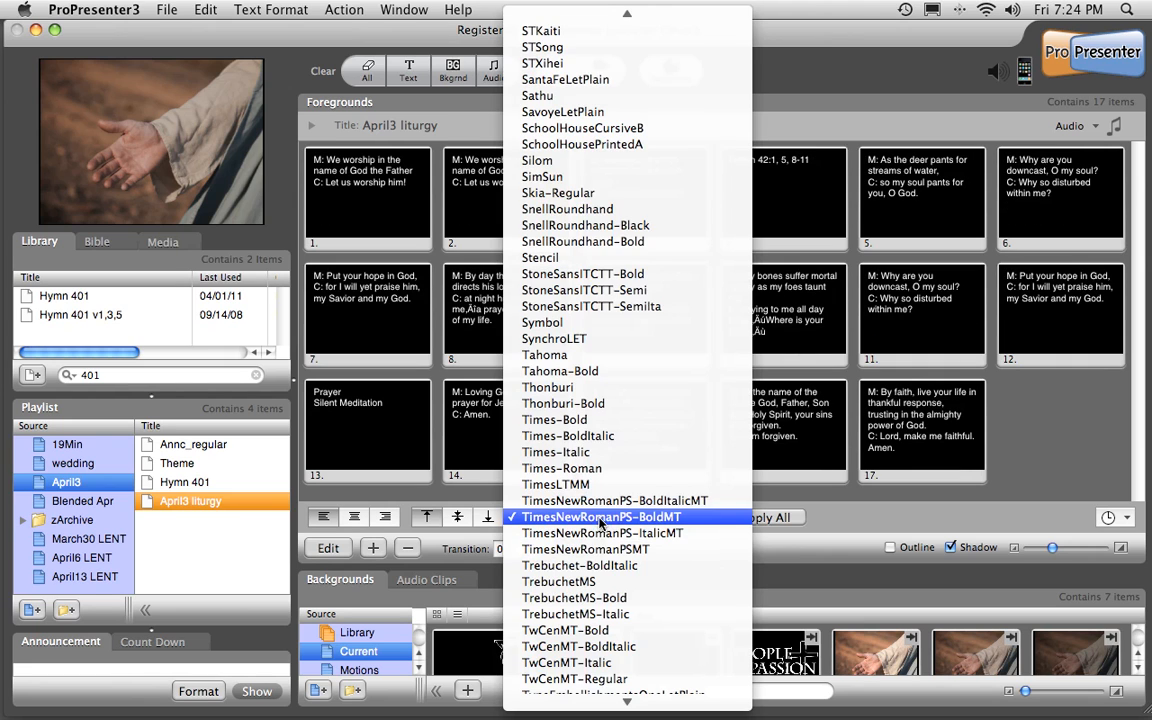
click(630, 551)
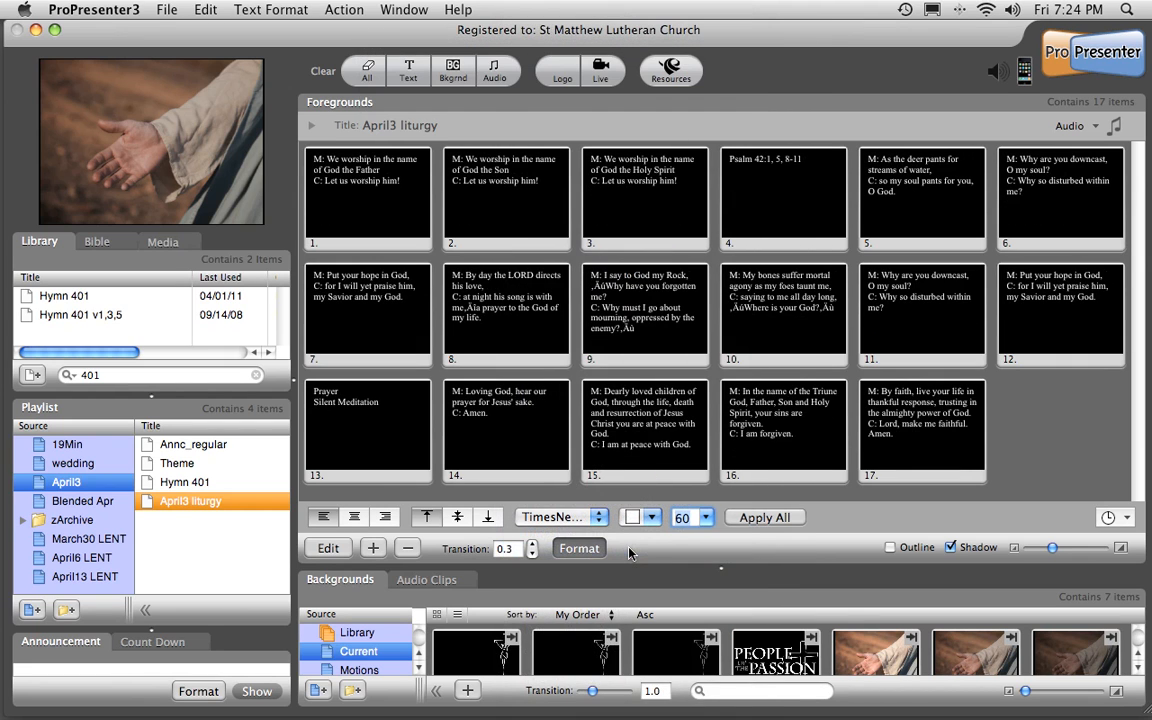
click(755, 518)
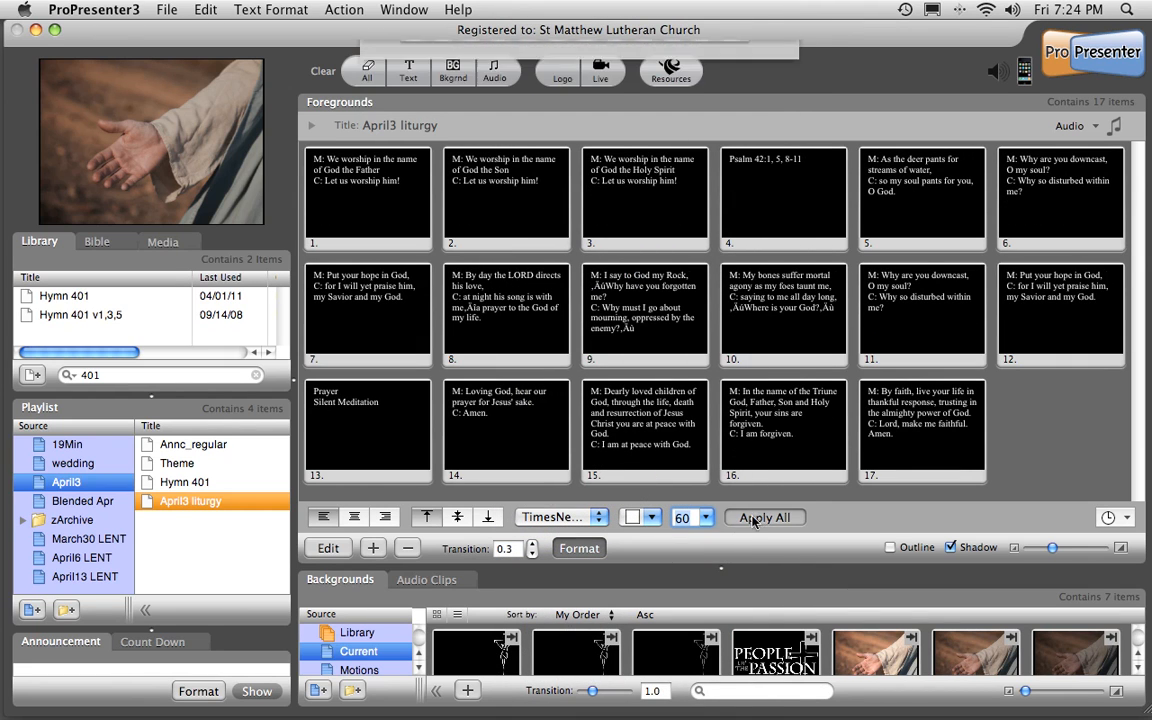
On slide 1, make the "C: Let us worship him!" line bold at size 78 and break it before "worship".
click(328, 548)
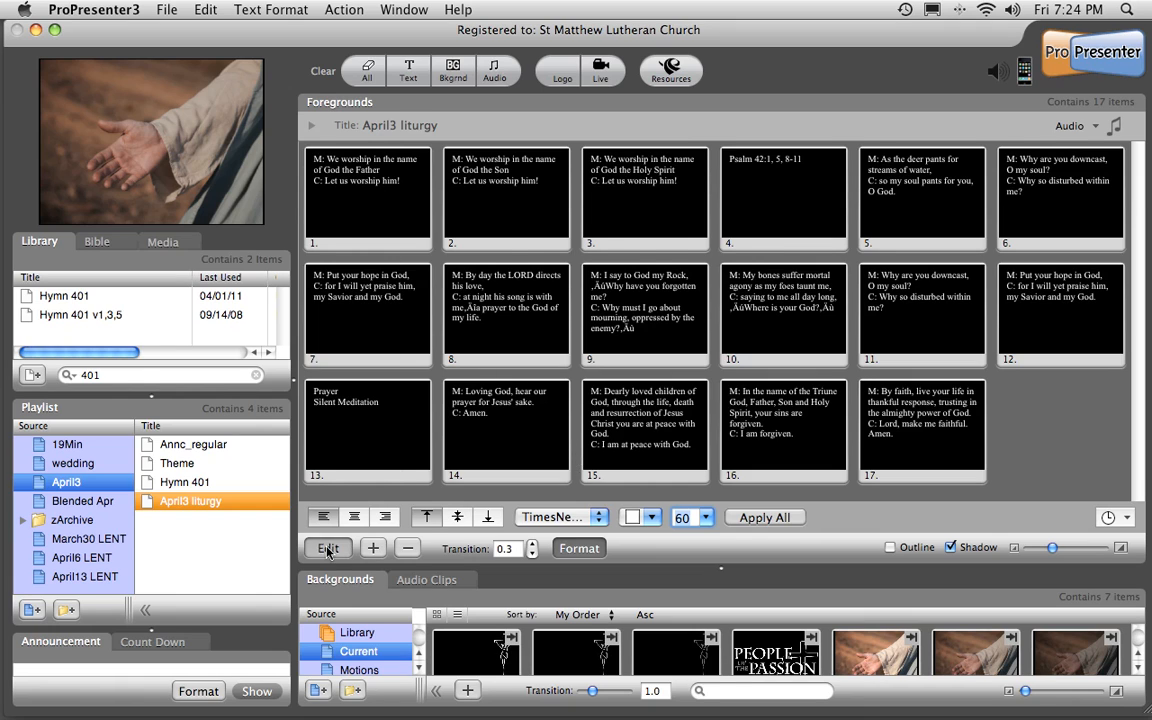
drag(748, 330, 456, 322)
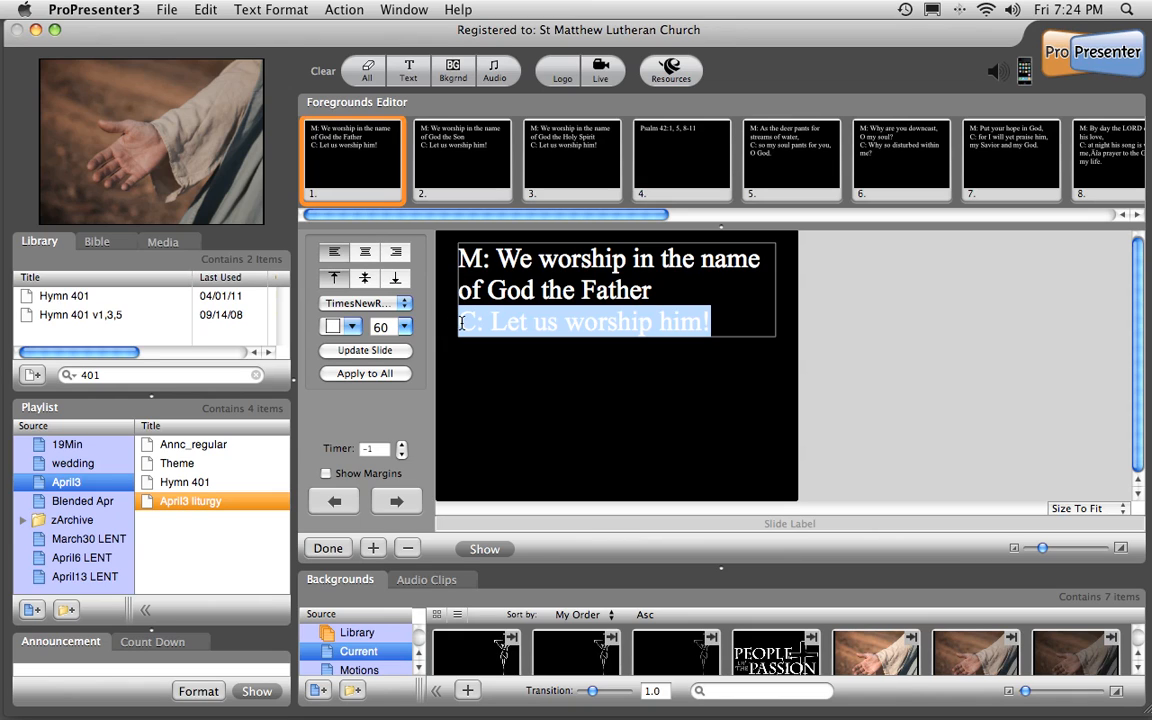
key(super+b)
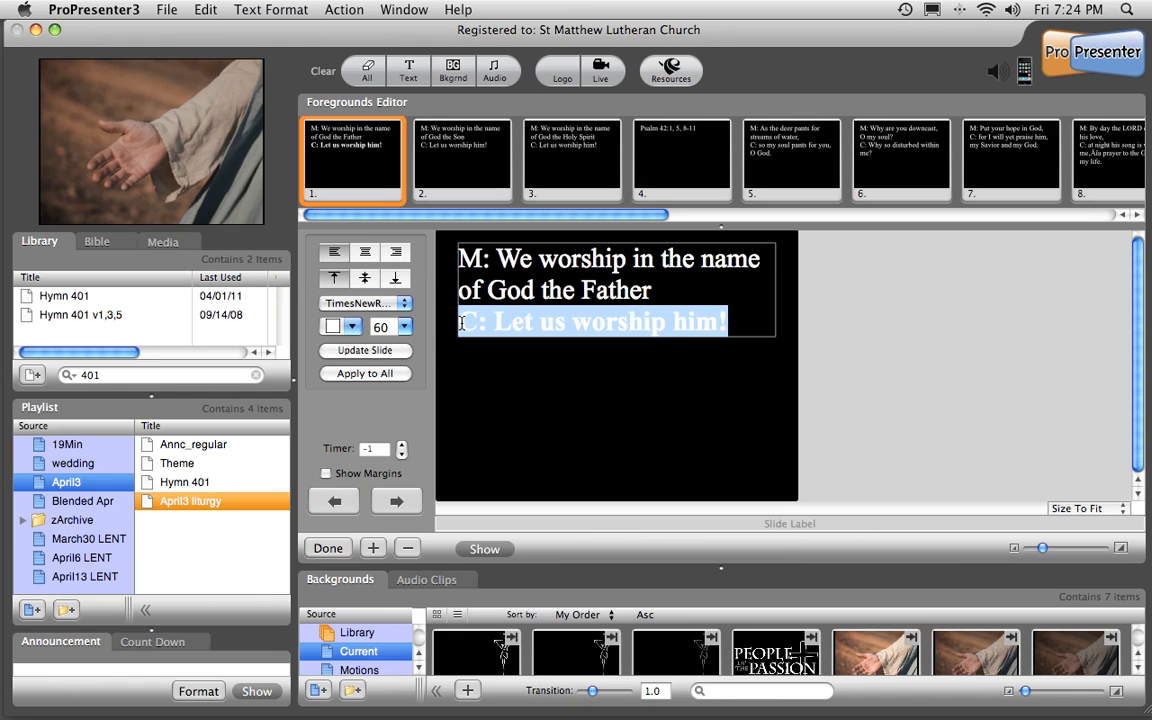
click(404, 327)
click(381, 403)
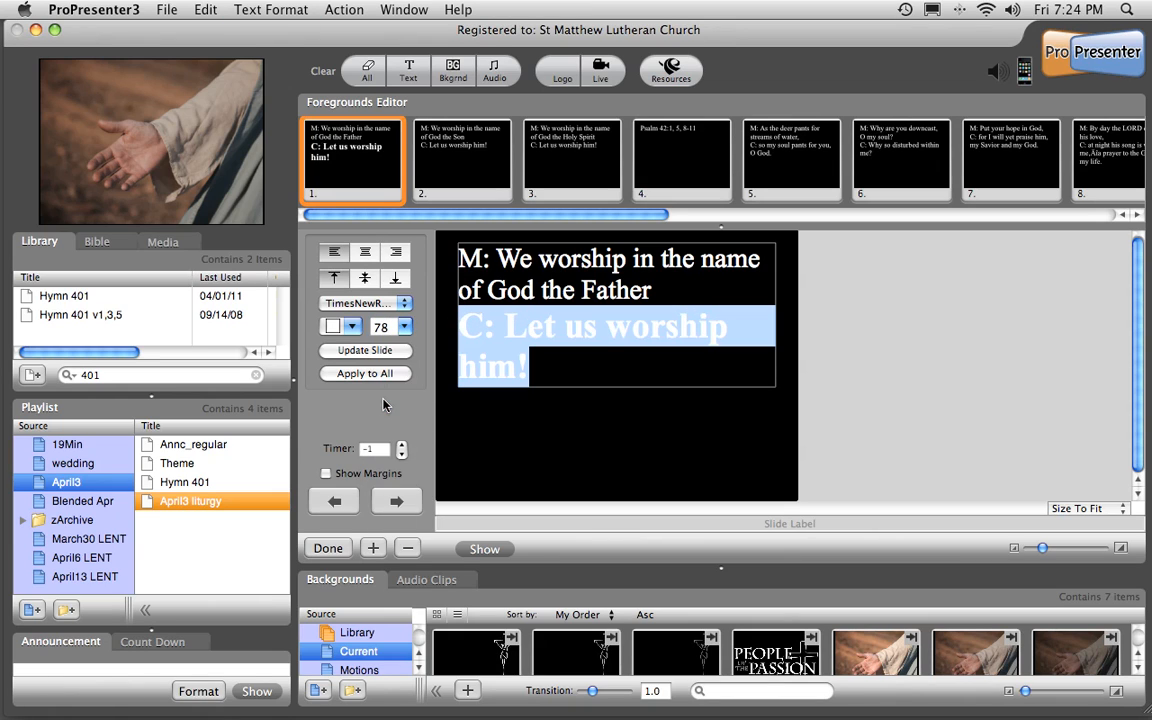
click(548, 322)
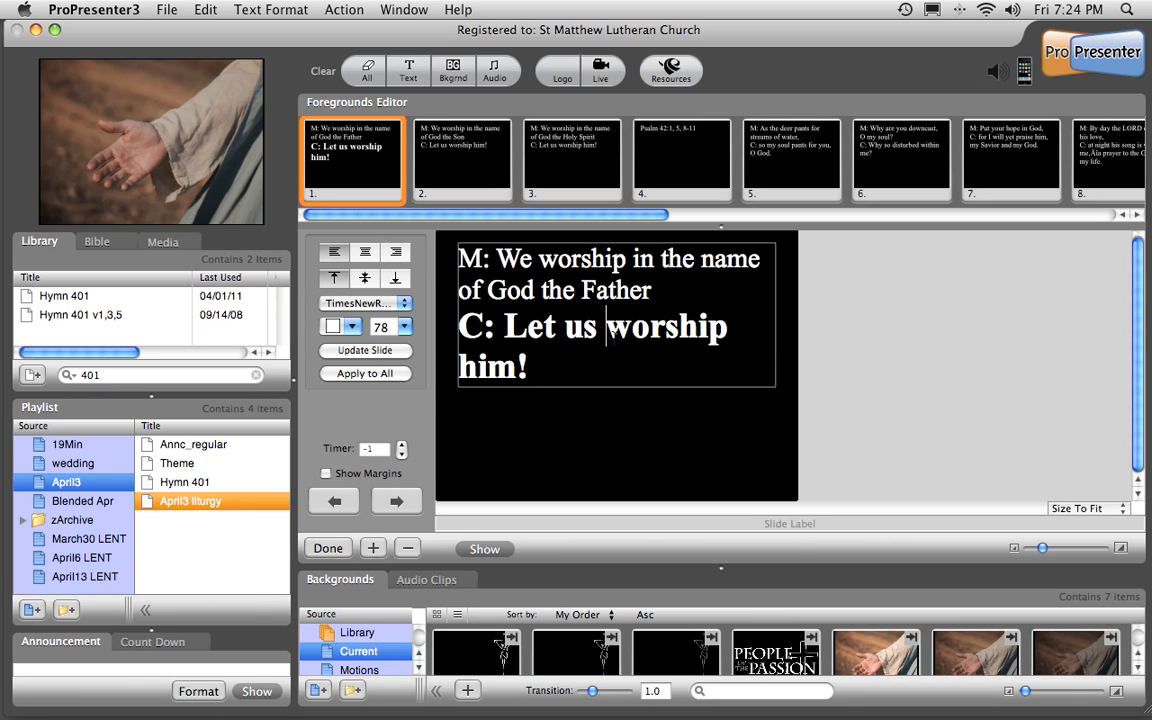
key(Return)
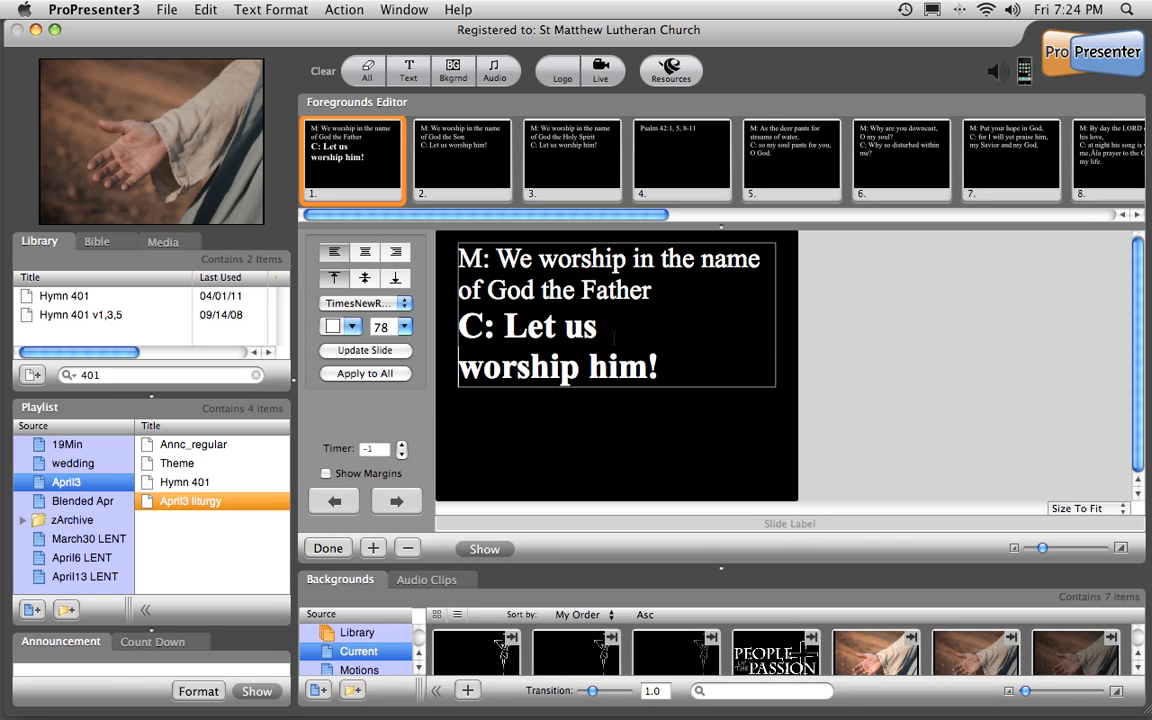
On slide 2, make the "C: Let us worship him!" line bold at size 78 and break it before "worship".
click(402, 502)
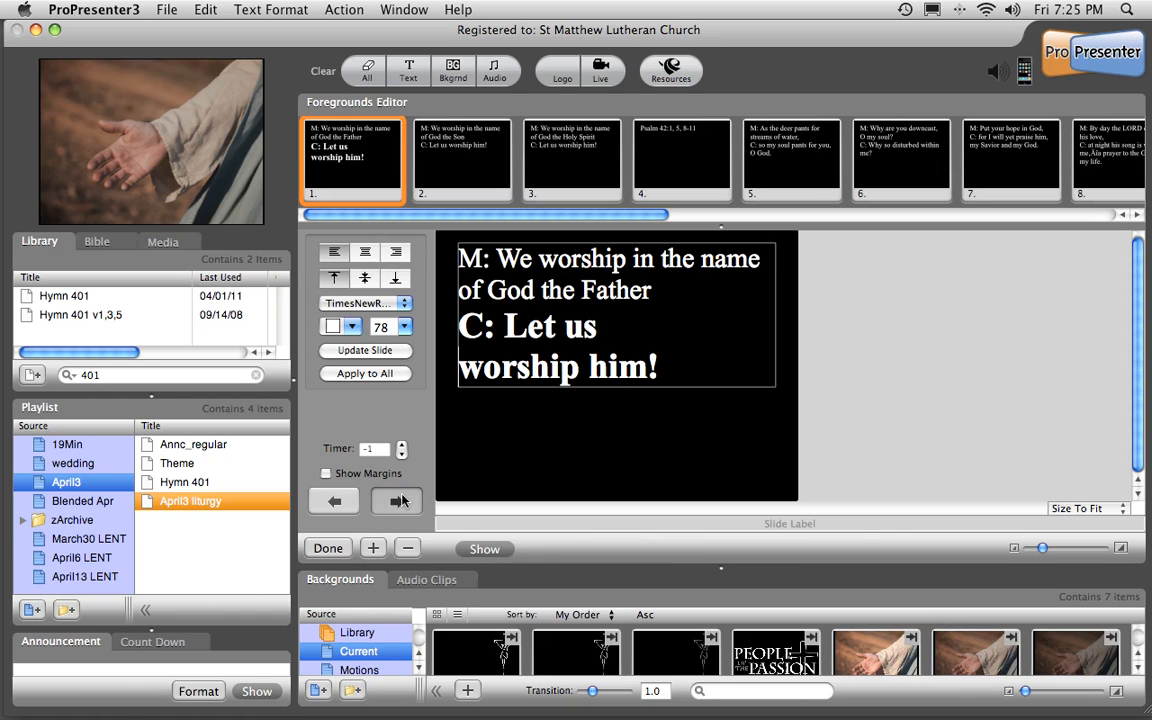
drag(713, 325, 368, 327)
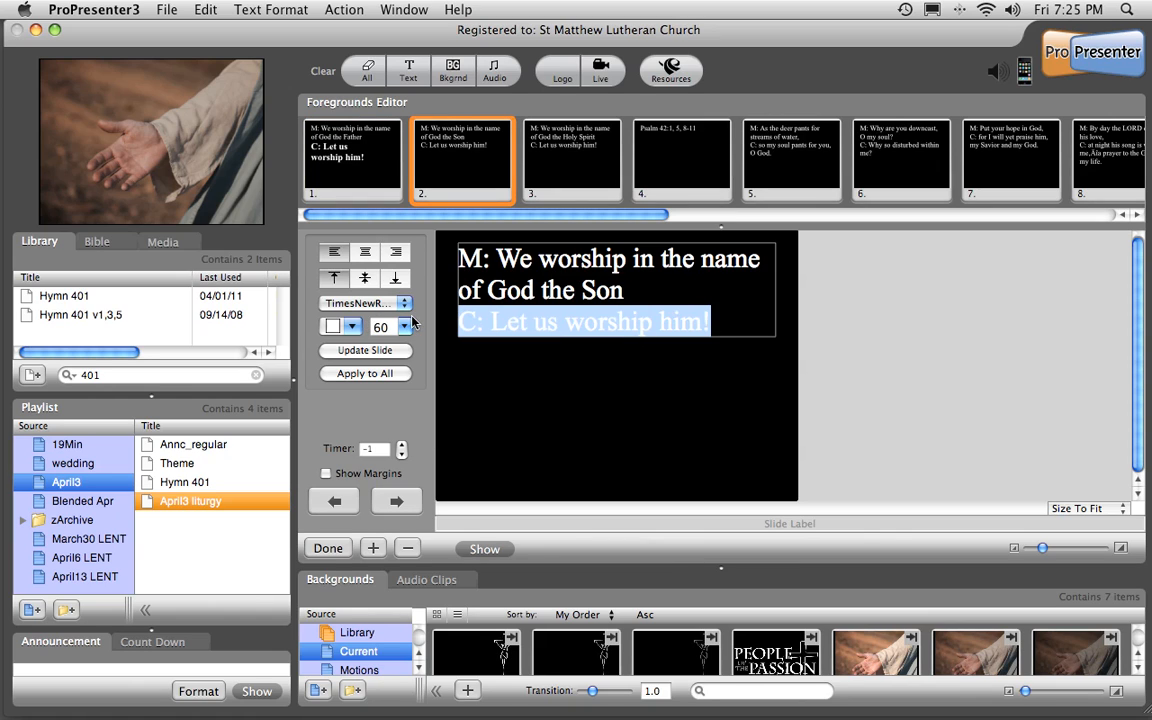
key(super+b)
click(404, 326)
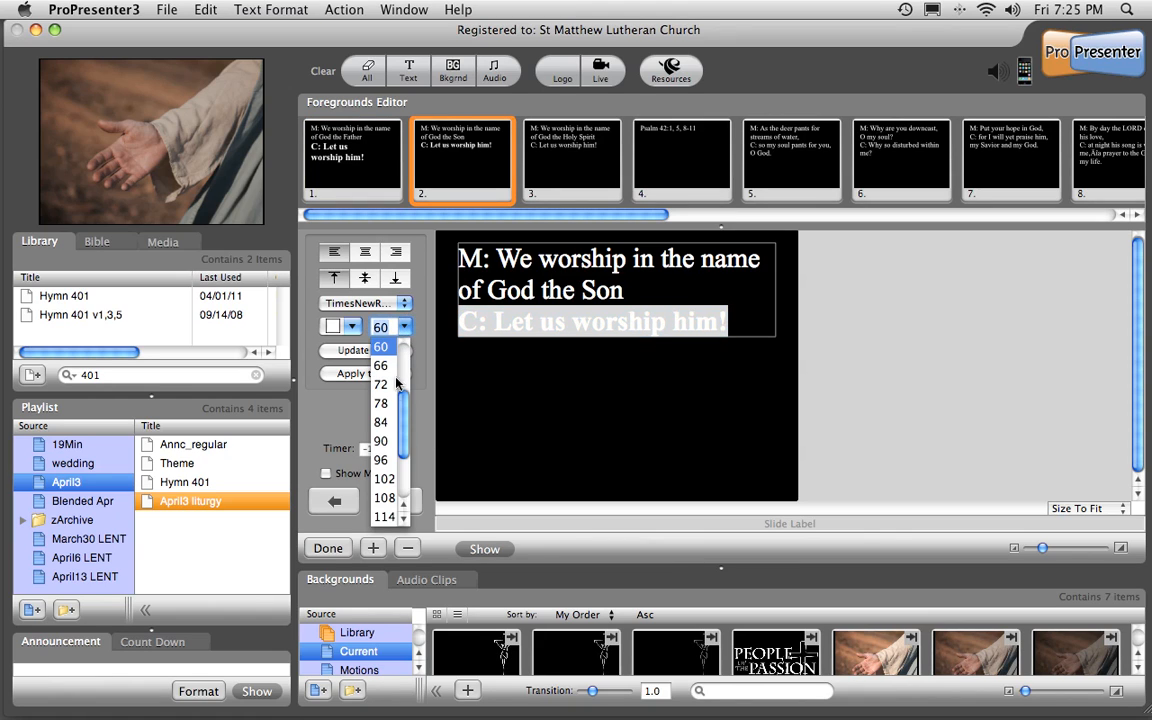
click(386, 404)
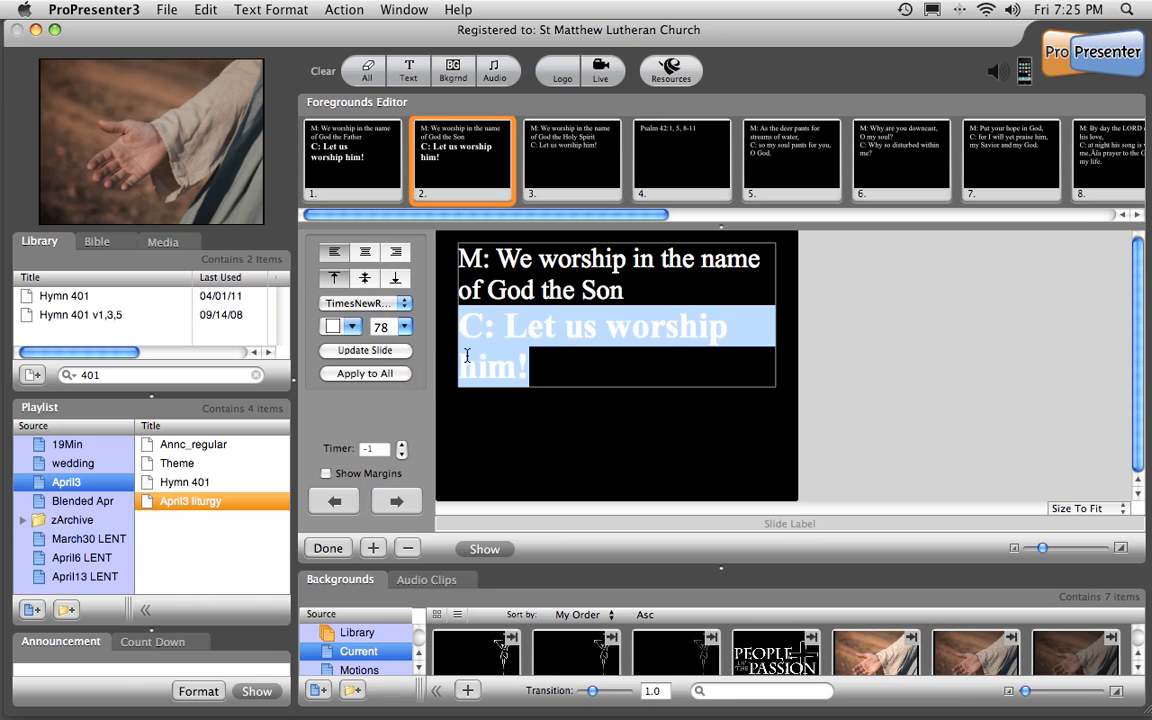
click(606, 330)
key(Return)
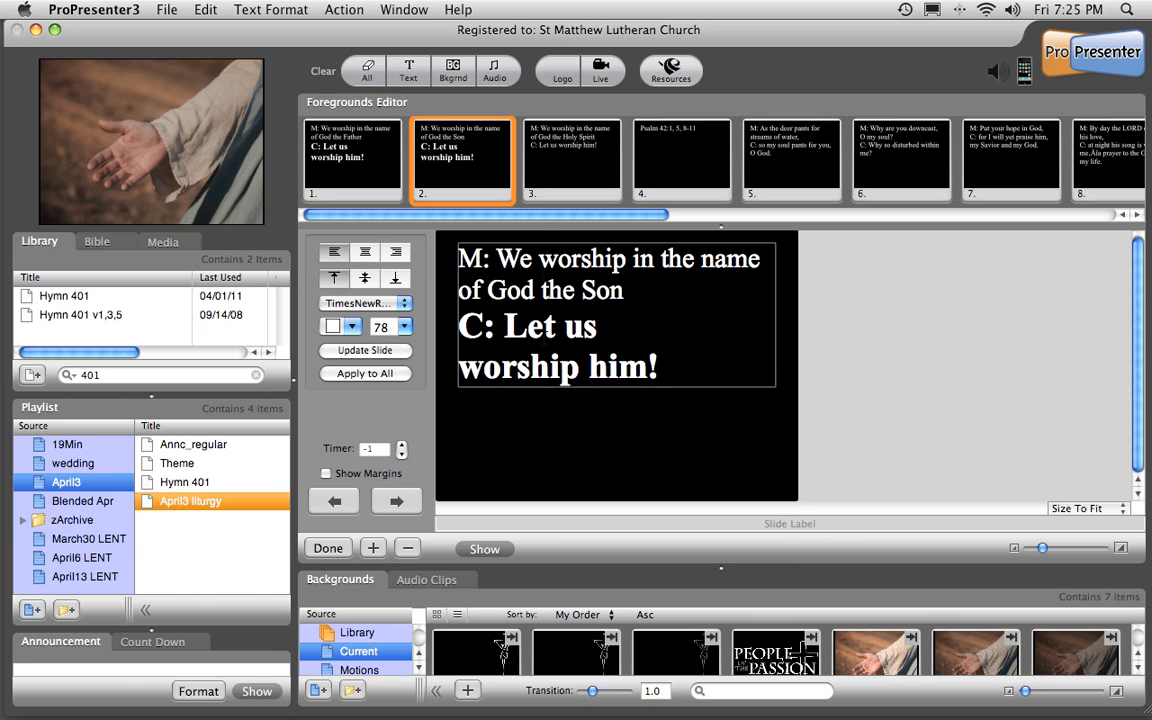
On slide 3, make the "C: Let us worship him!" line bold at size 78 and break it before "worship".
click(522, 178)
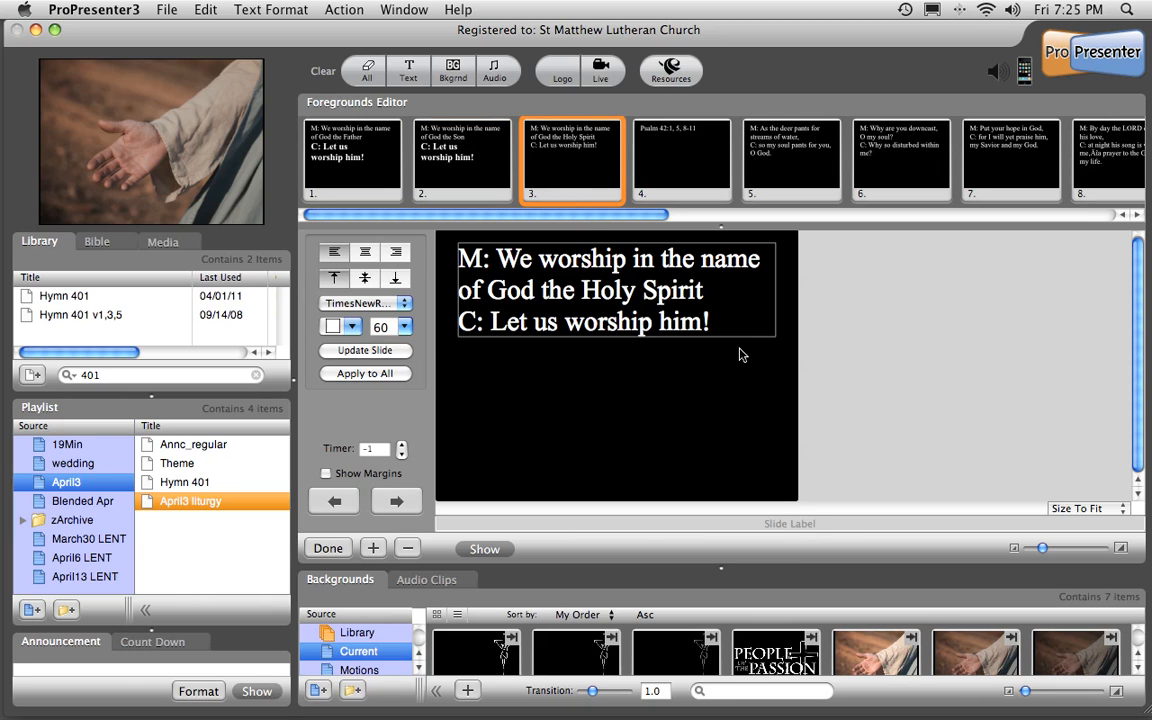
drag(722, 323, 420, 326)
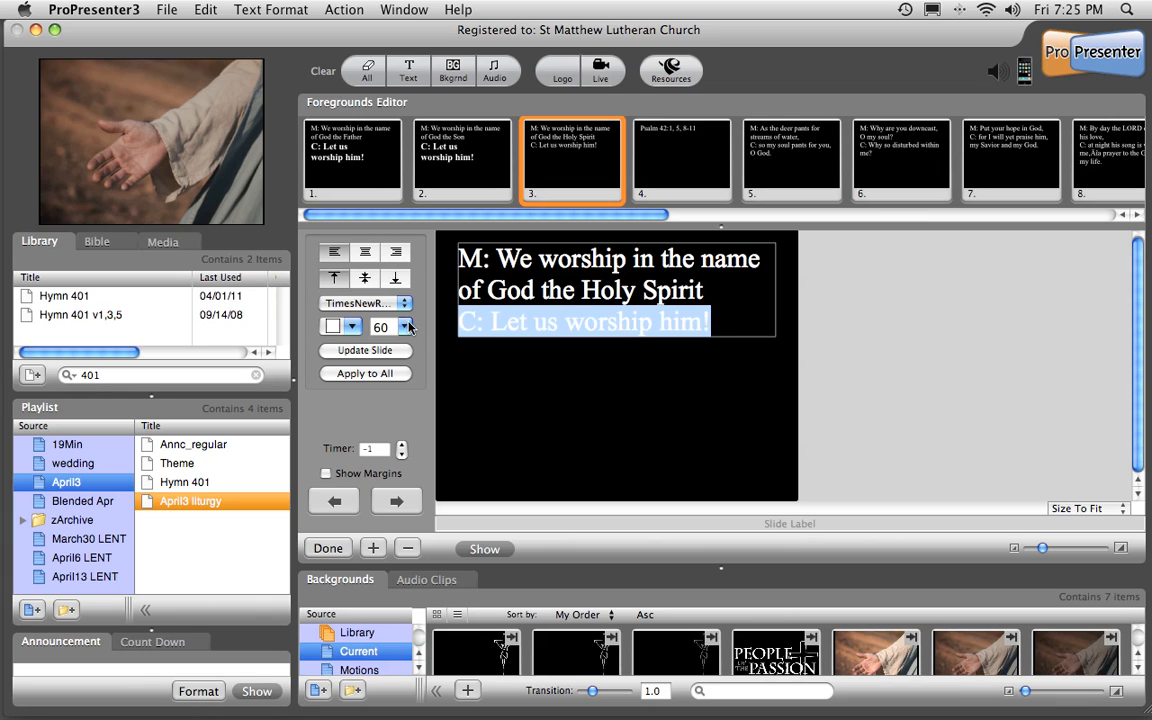
key(super+b)
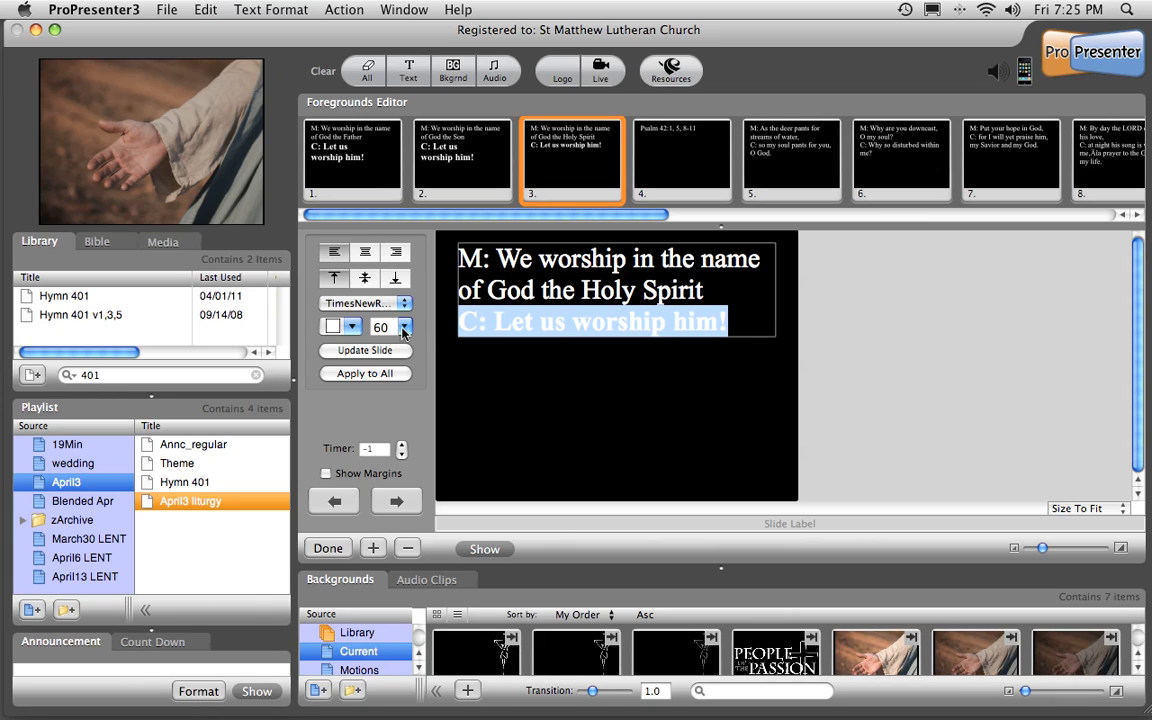
click(405, 328)
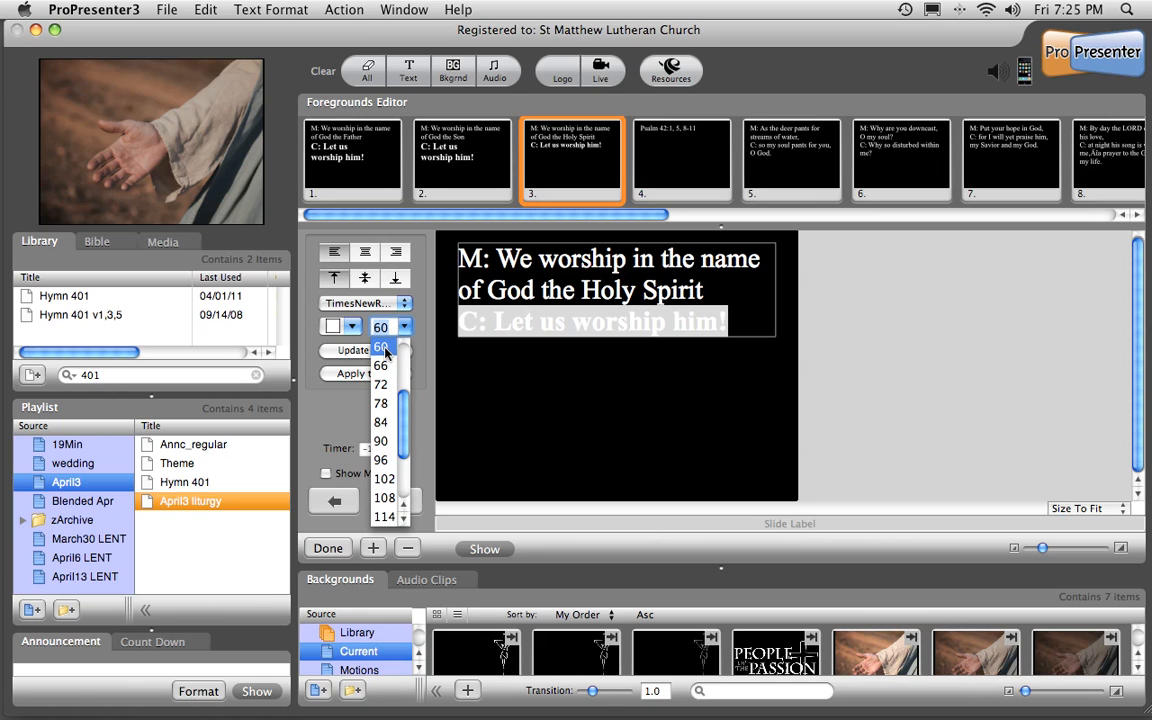
click(380, 403)
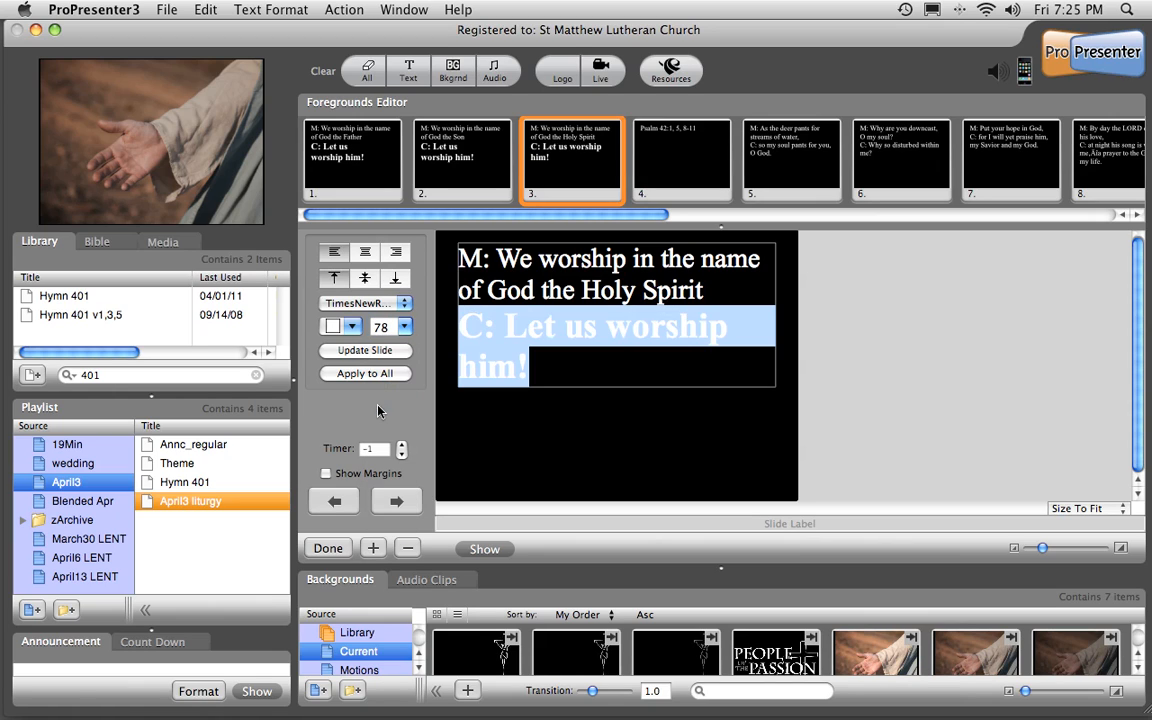
click(612, 329)
key(Return)
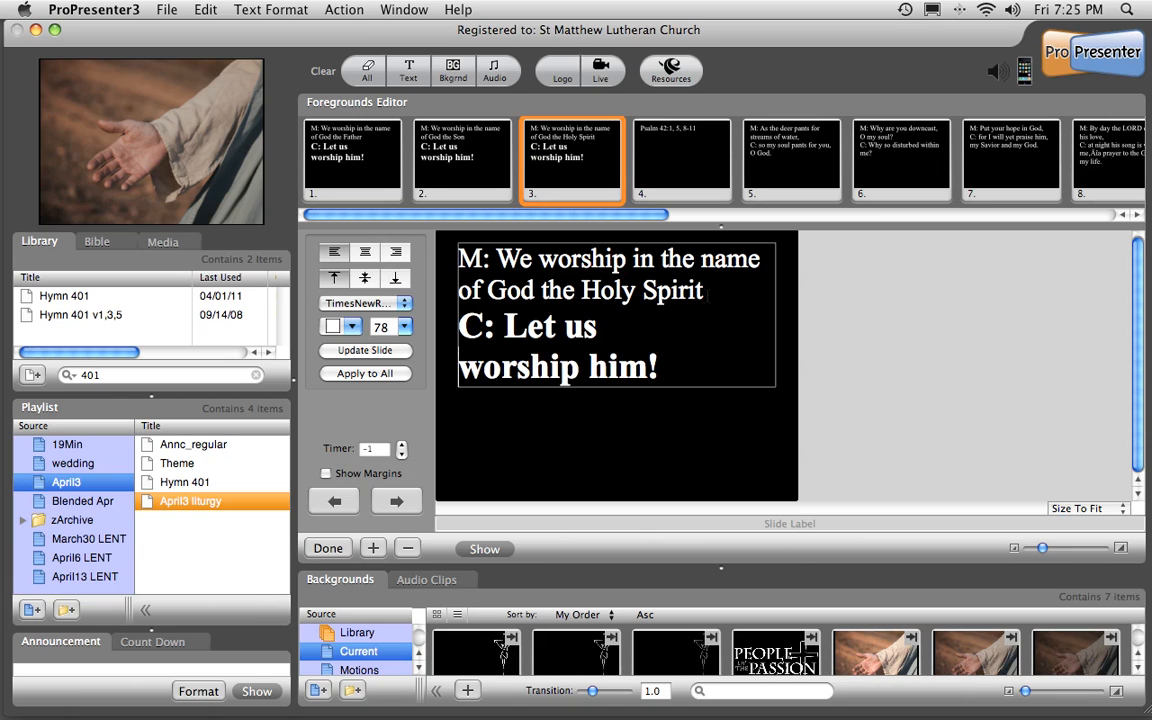
Compare the font sizes of the minister's line and the congregation's response on slide 3.
drag(704, 290, 380, 240)
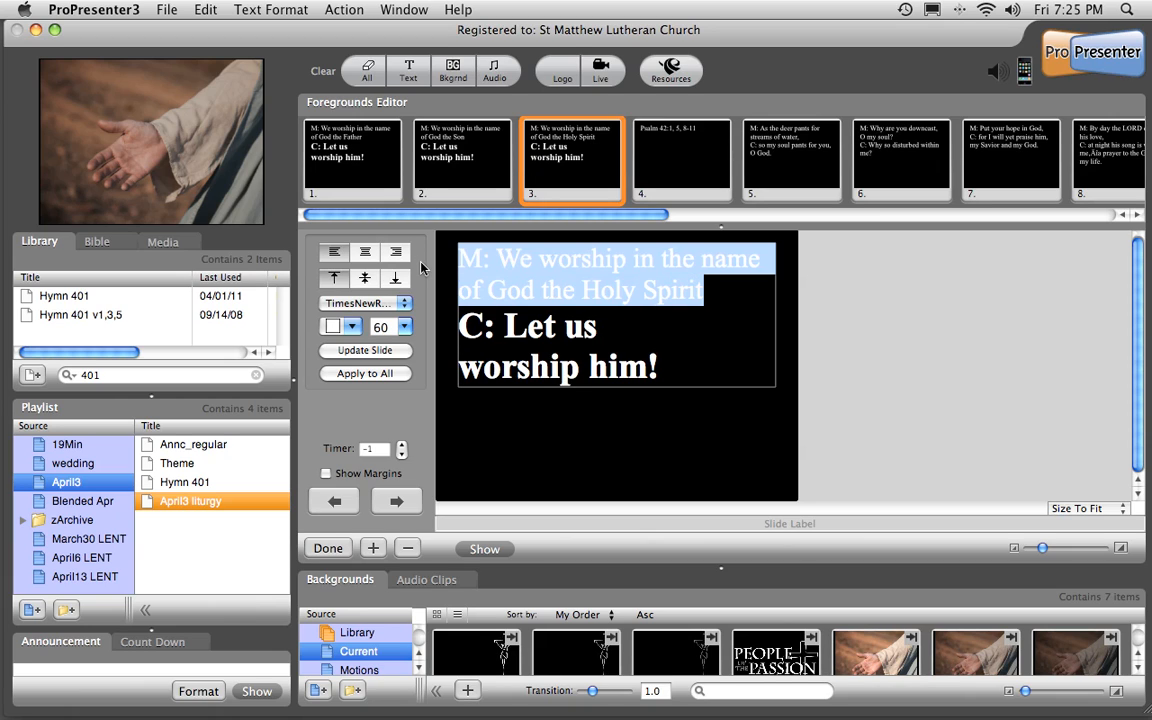
click(405, 329)
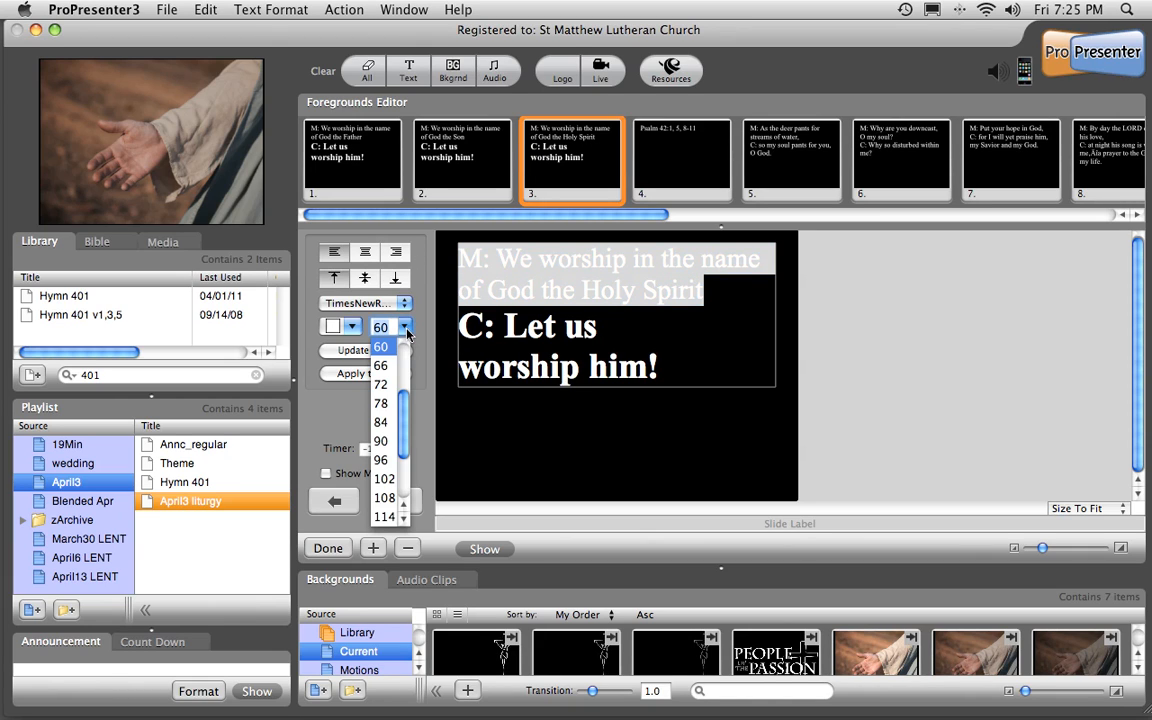
scroll(388, 430, up, 3)
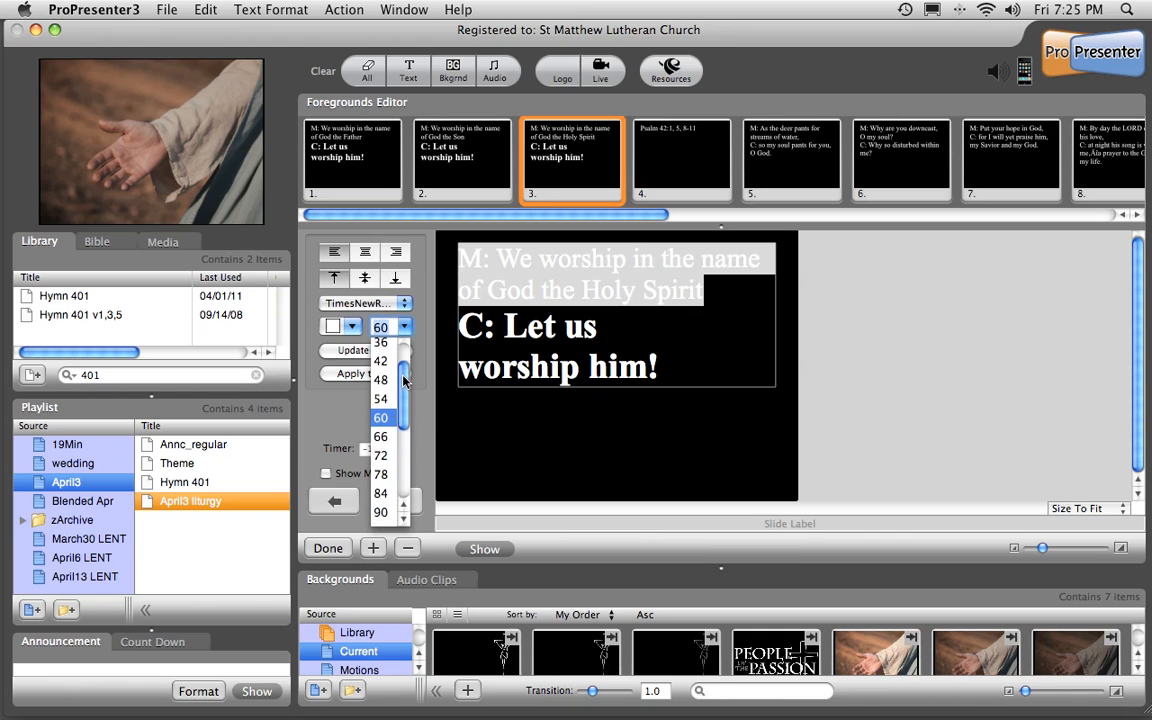
click(384, 425)
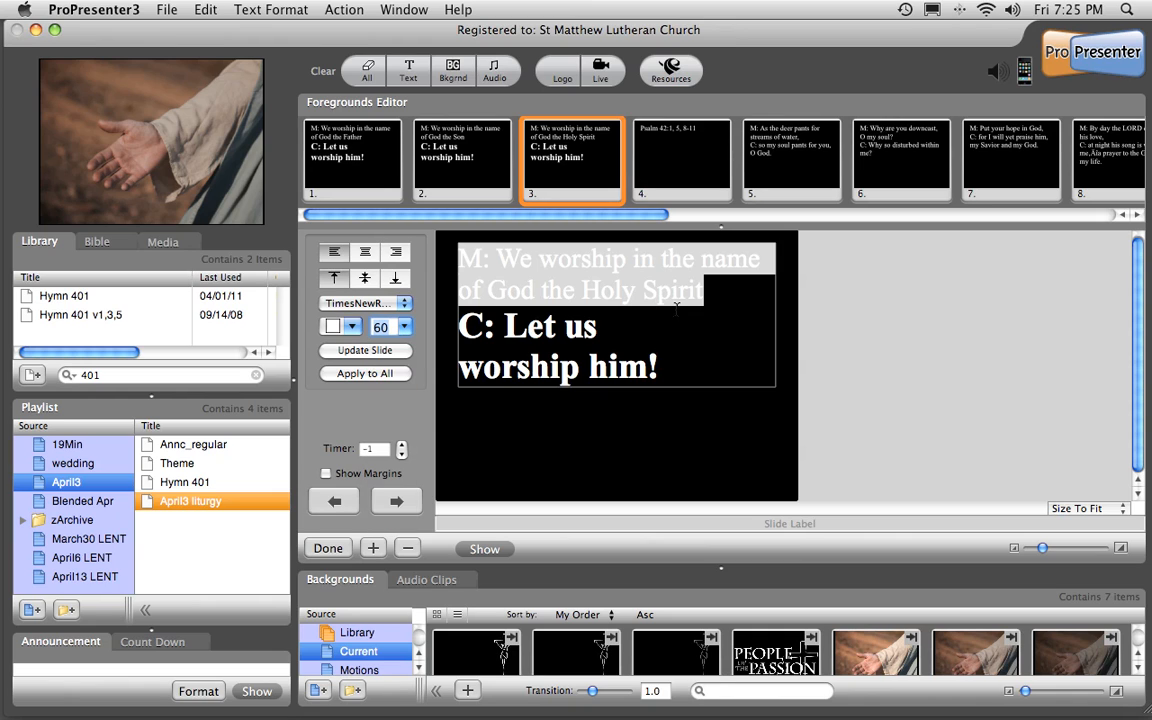
click(597, 326)
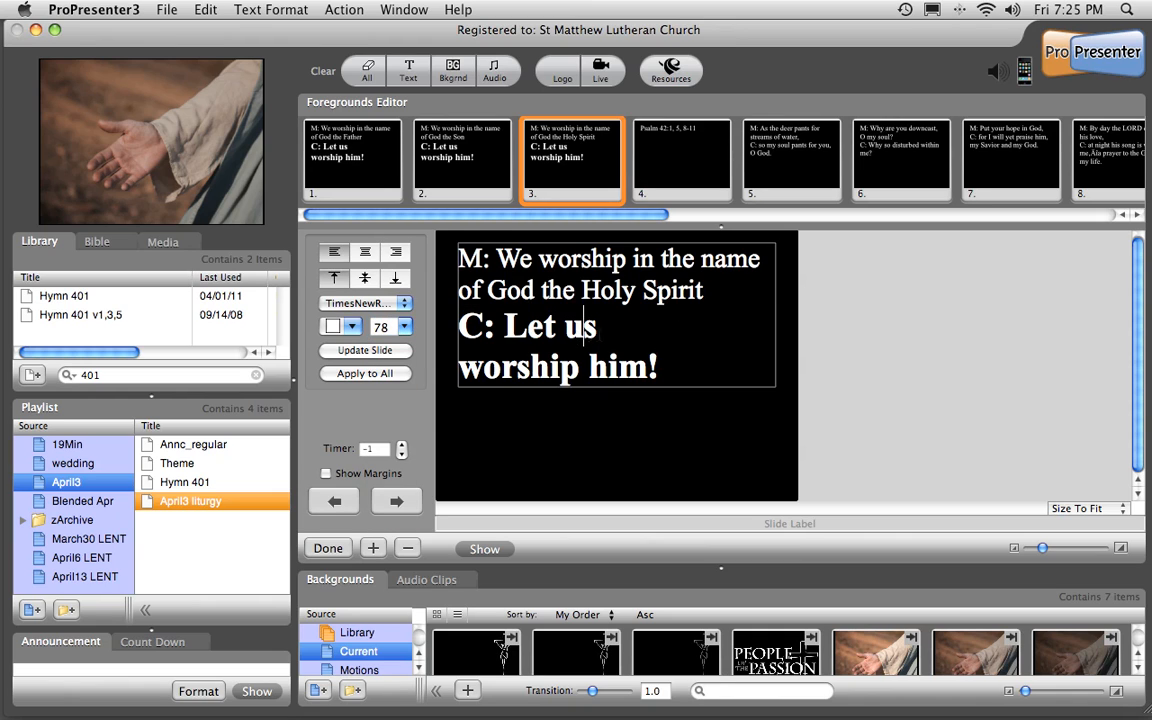
click(404, 327)
scroll(403, 428, up, 2)
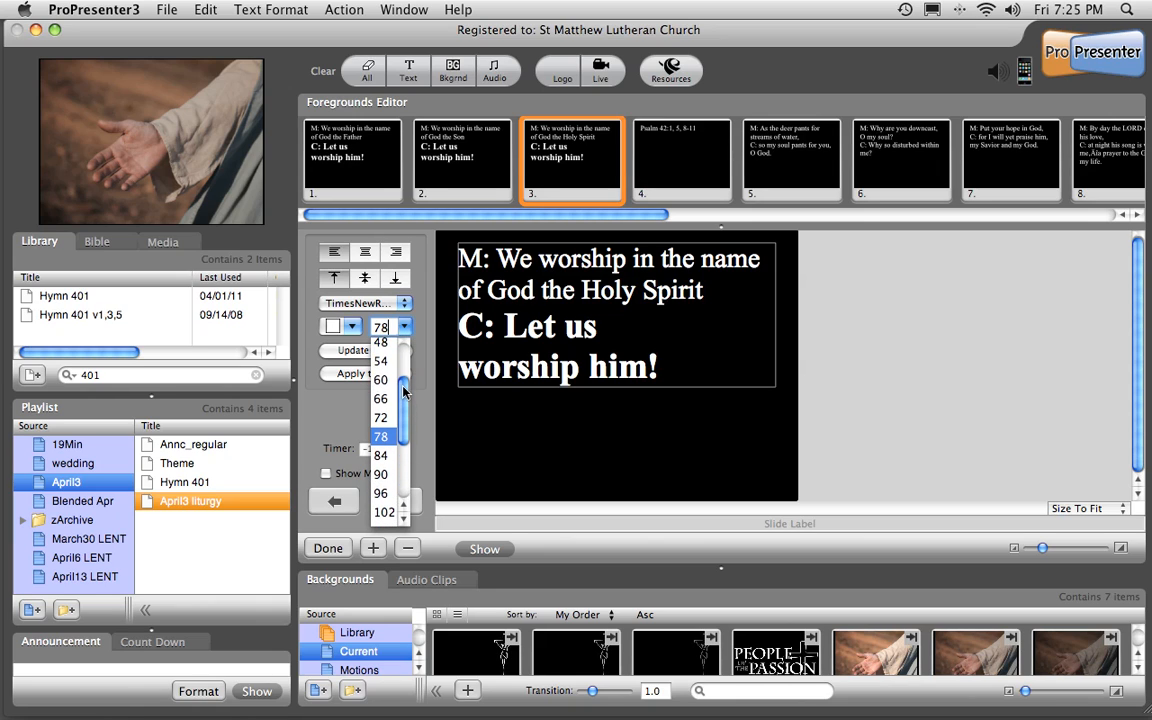
click(665, 290)
Center the "Psalm 42:1, 5, 8-11" text vertically on slide 4.
click(687, 181)
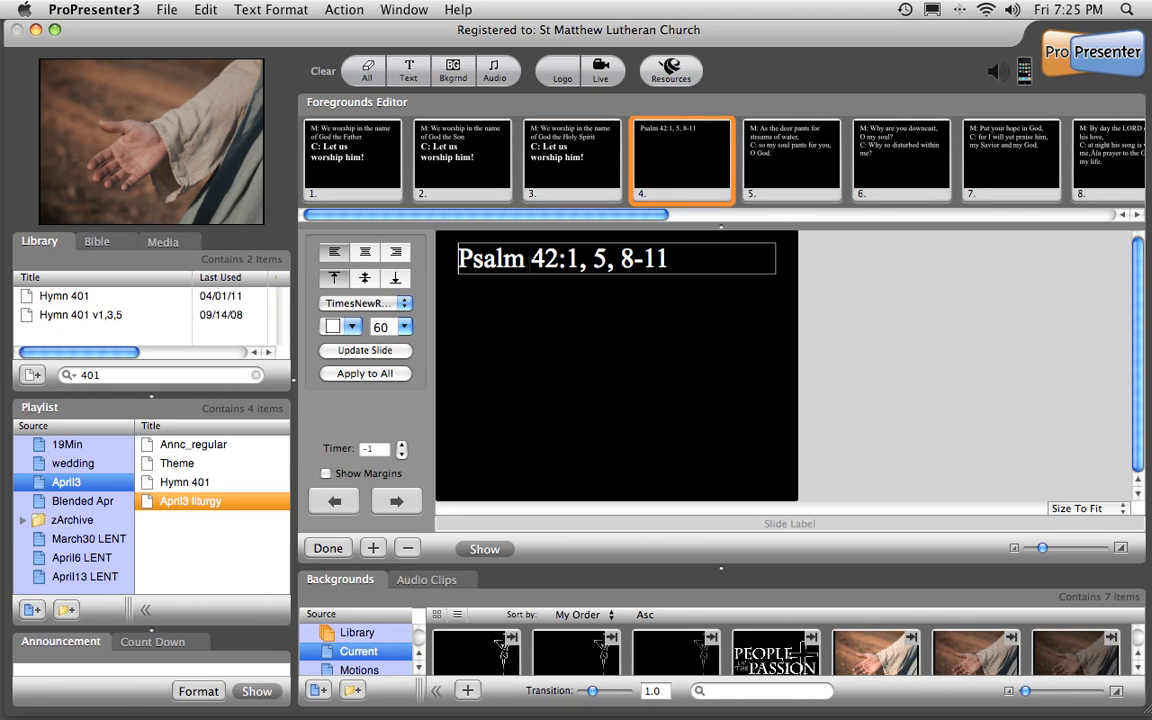
click(367, 281)
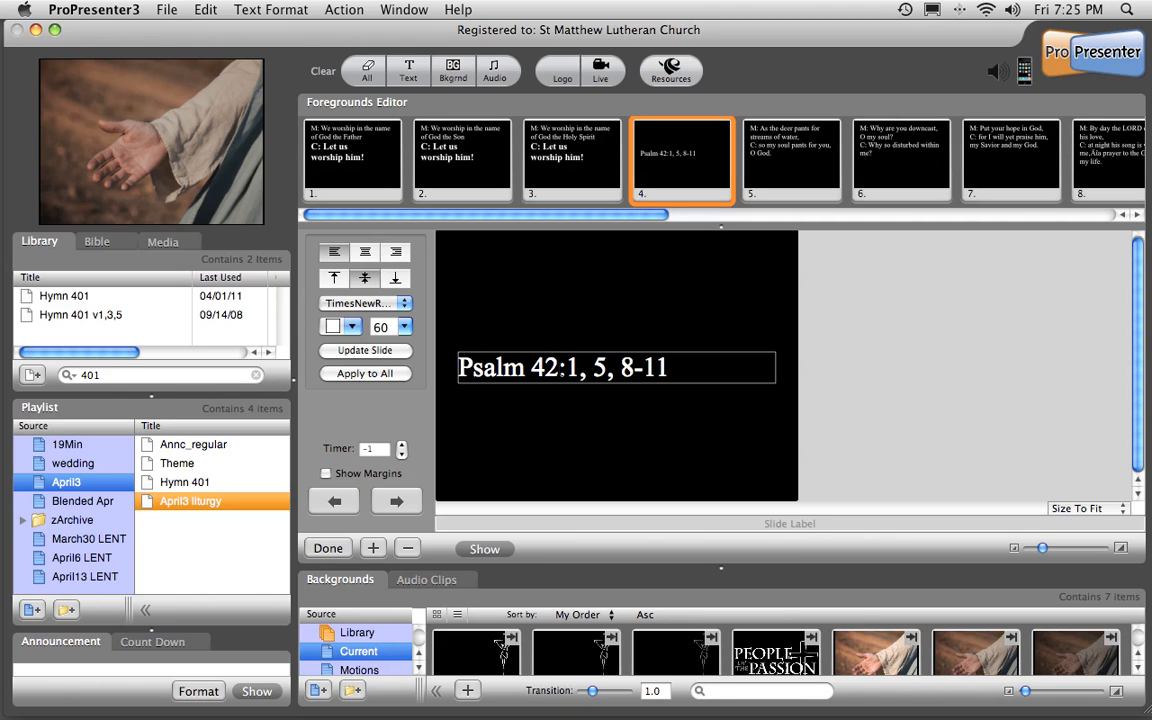
On slide 5, make the "C: so my soul pants for you, O God." response bold at size 78.
click(760, 170)
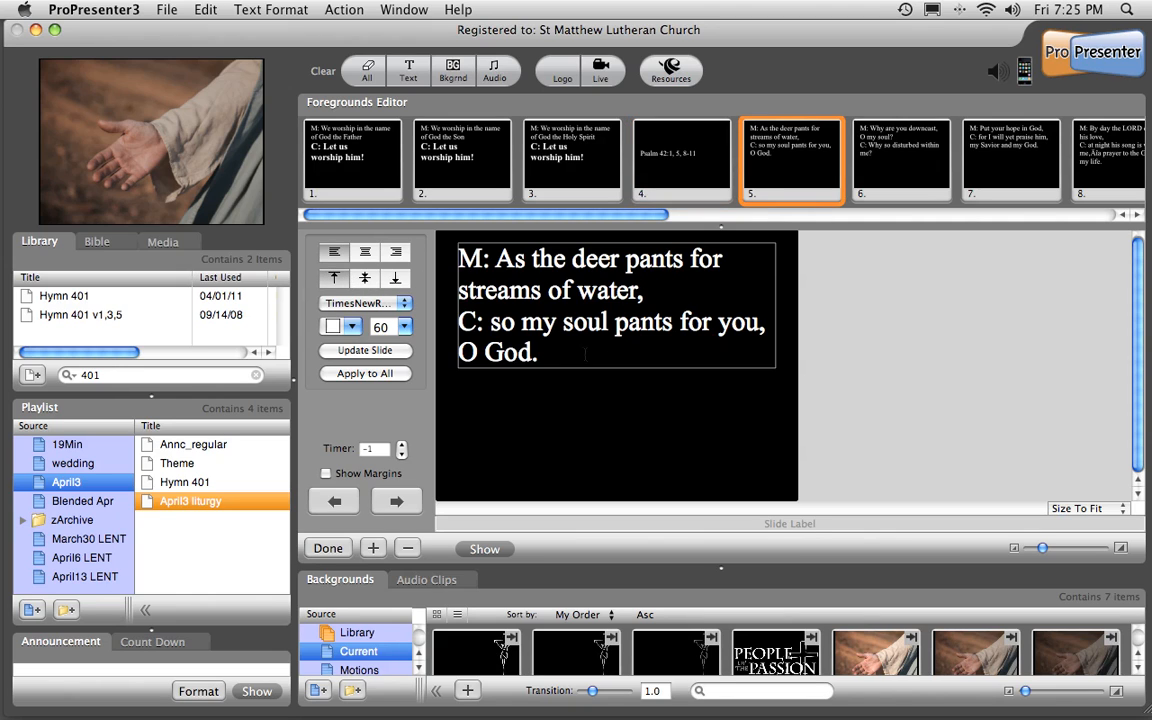
drag(549, 355, 460, 321)
key(super+b)
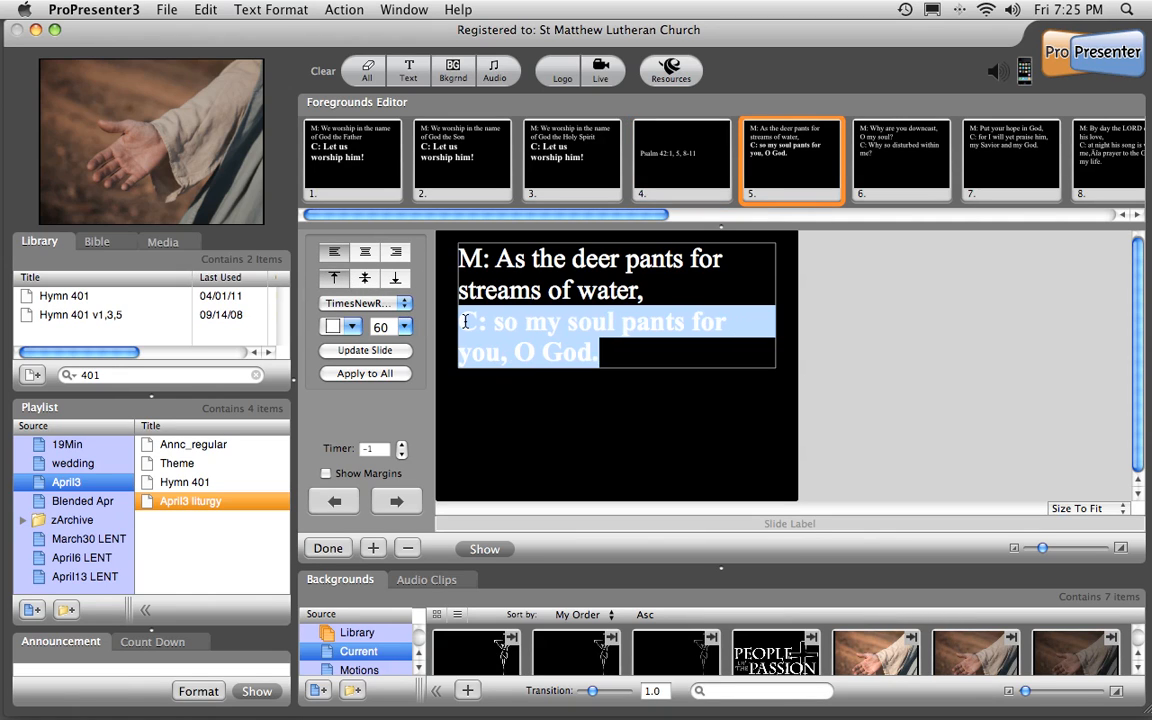
click(404, 326)
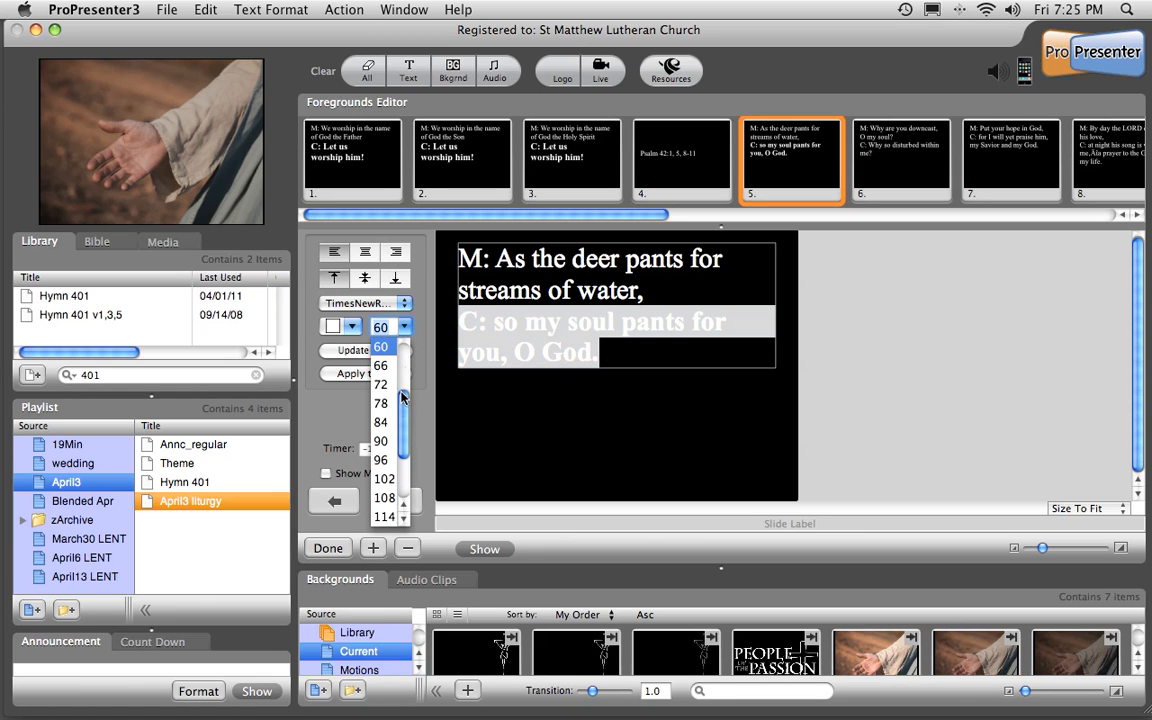
click(381, 404)
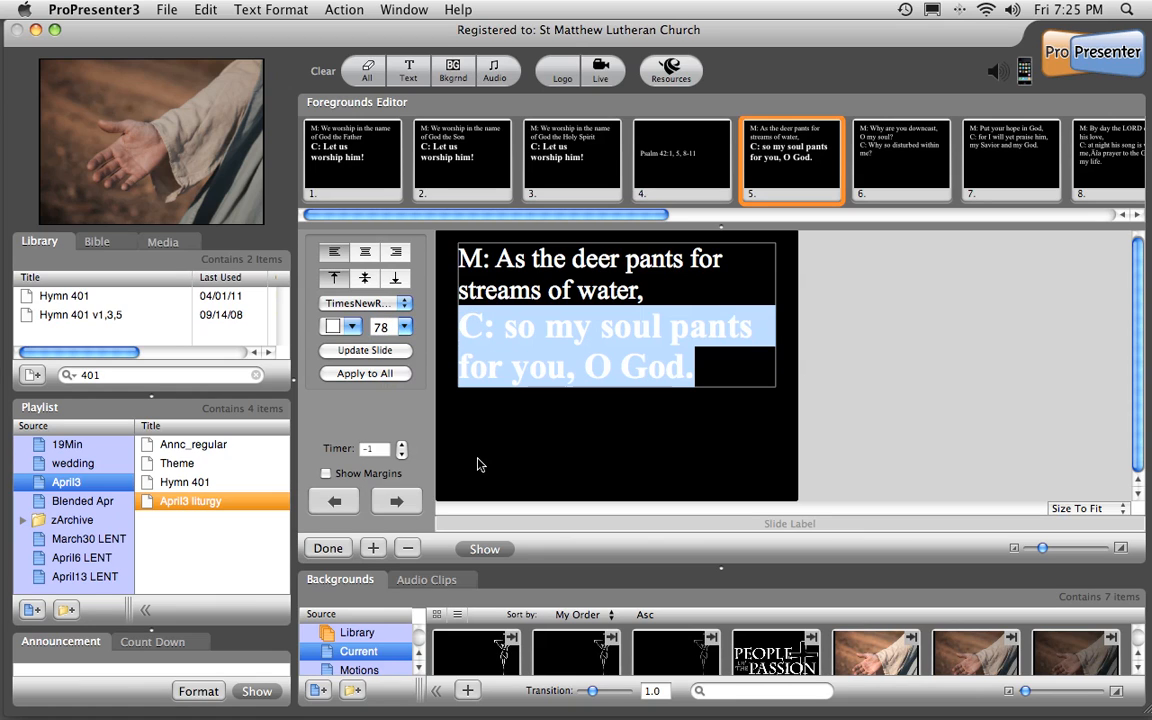
On slide 6, make the "C: Why so disturbed within me?" response bold at size 78.
click(396, 508)
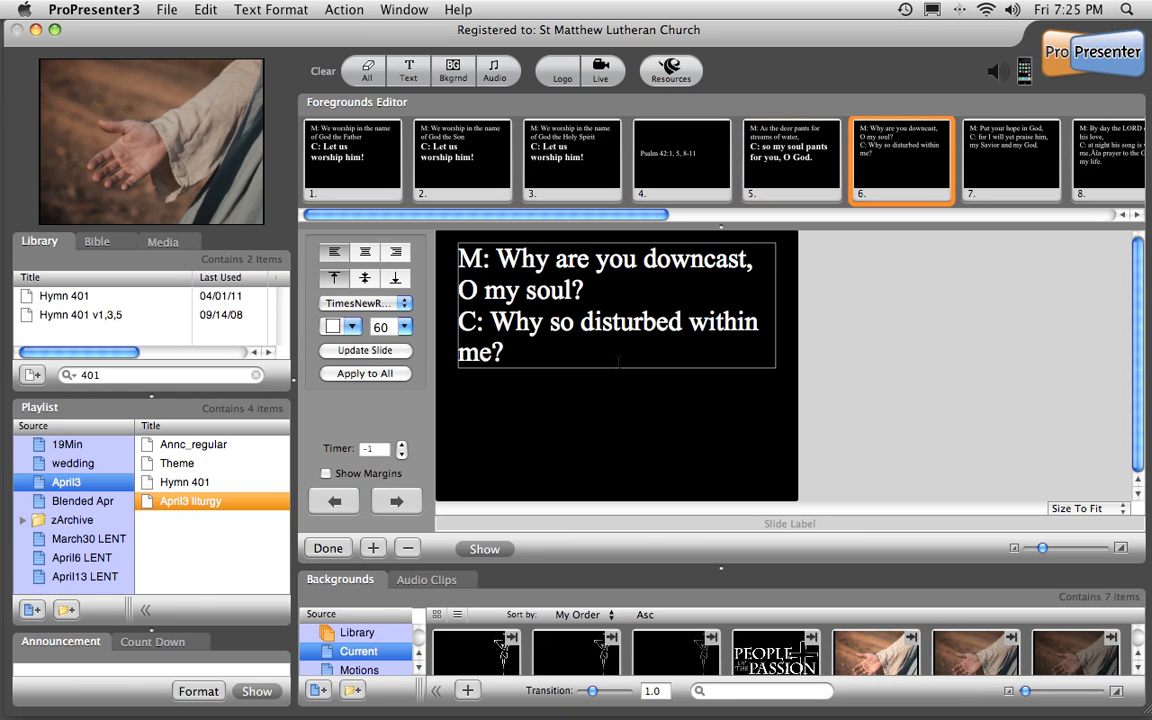
drag(520, 354, 459, 322)
key(super+b)
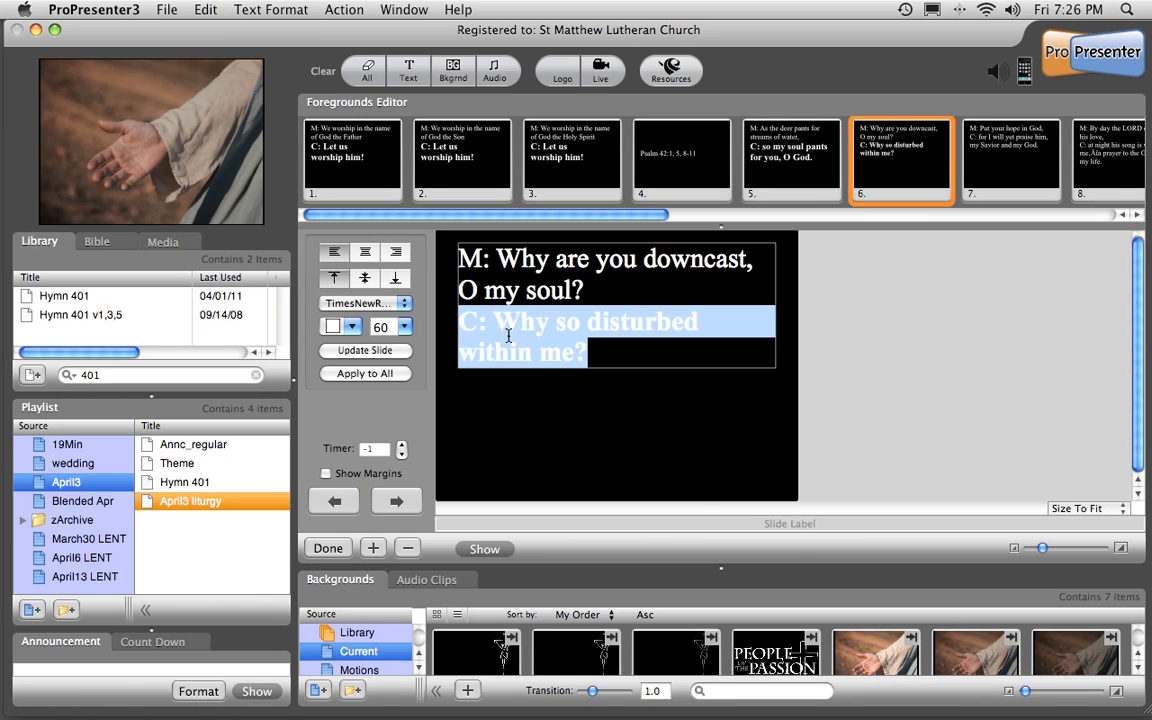
click(378, 326)
click(354, 366)
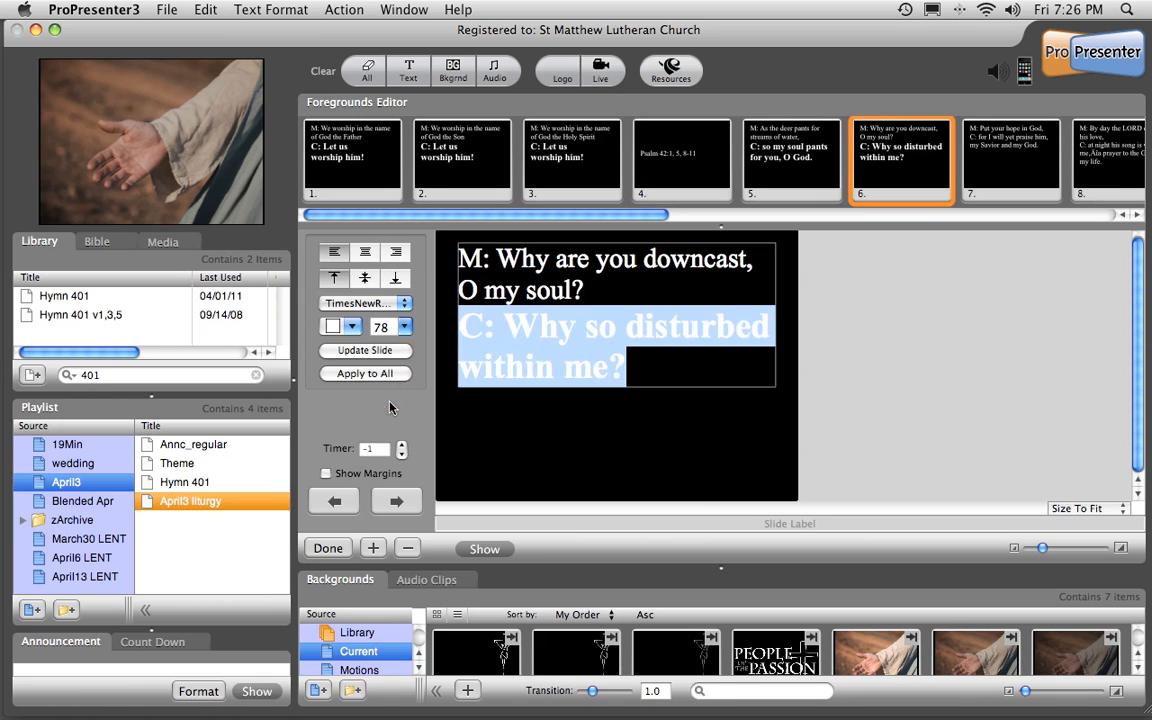
On slide 7, make the "C: for I will yet praise him, my Savior and my God." response bold at size 78.
click(411, 497)
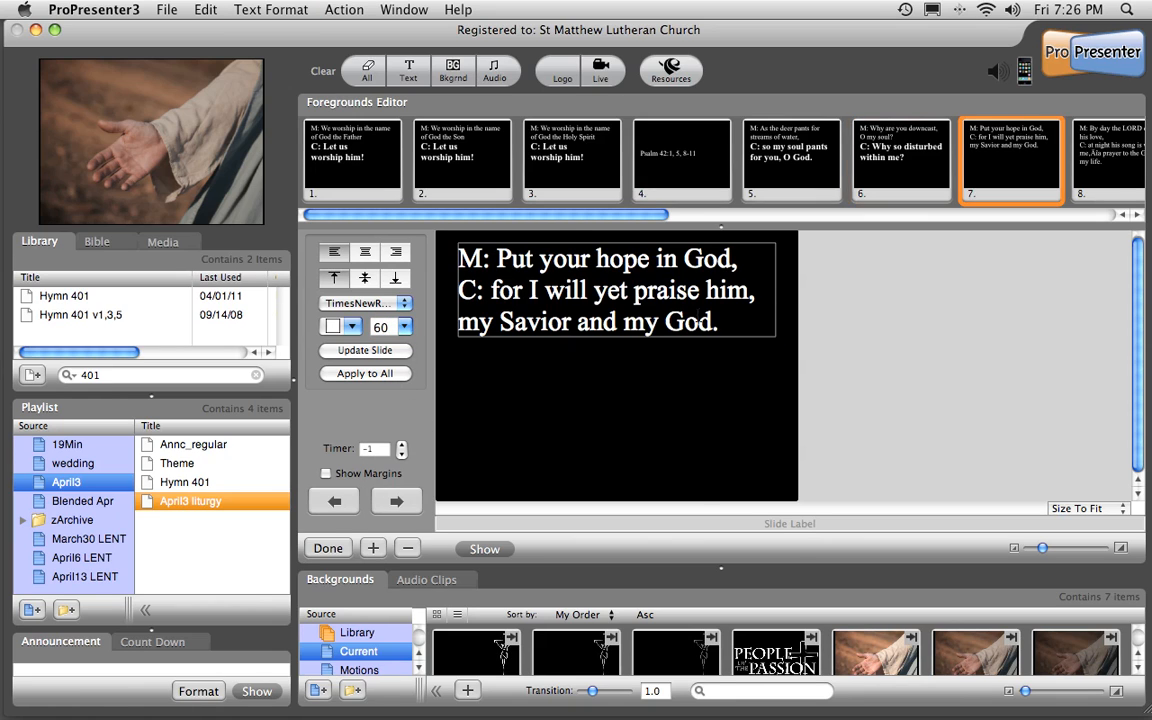
drag(714, 329, 459, 290)
key(super+b)
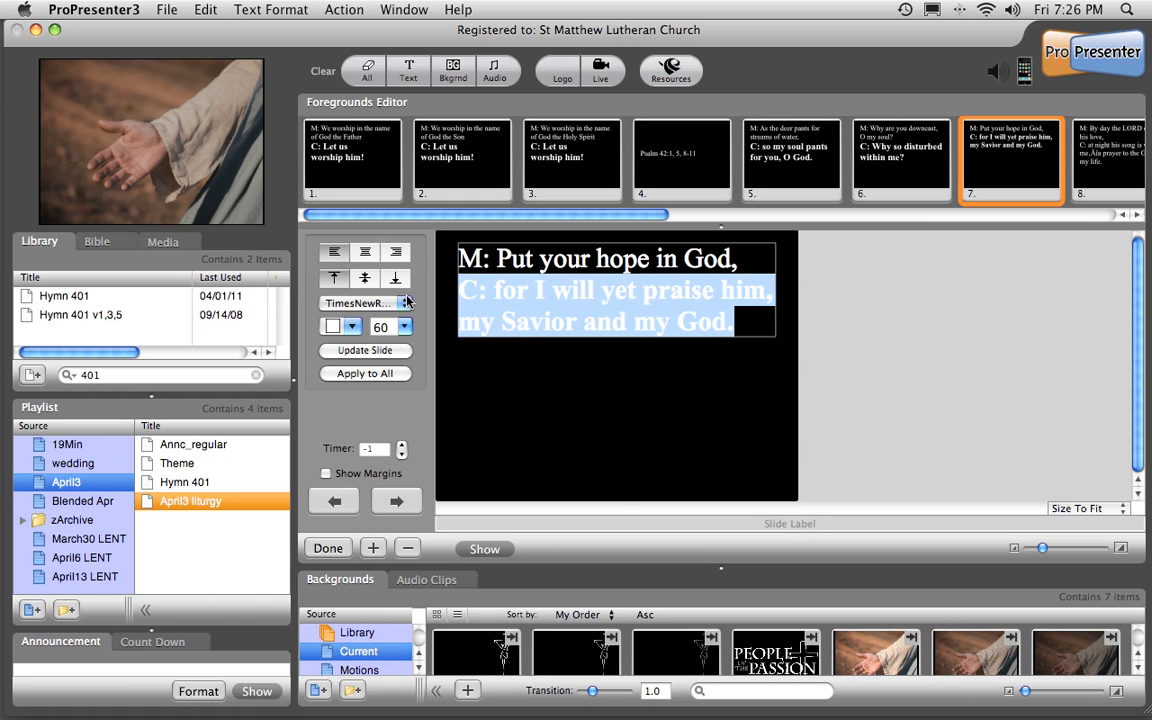
click(378, 326)
click(350, 363)
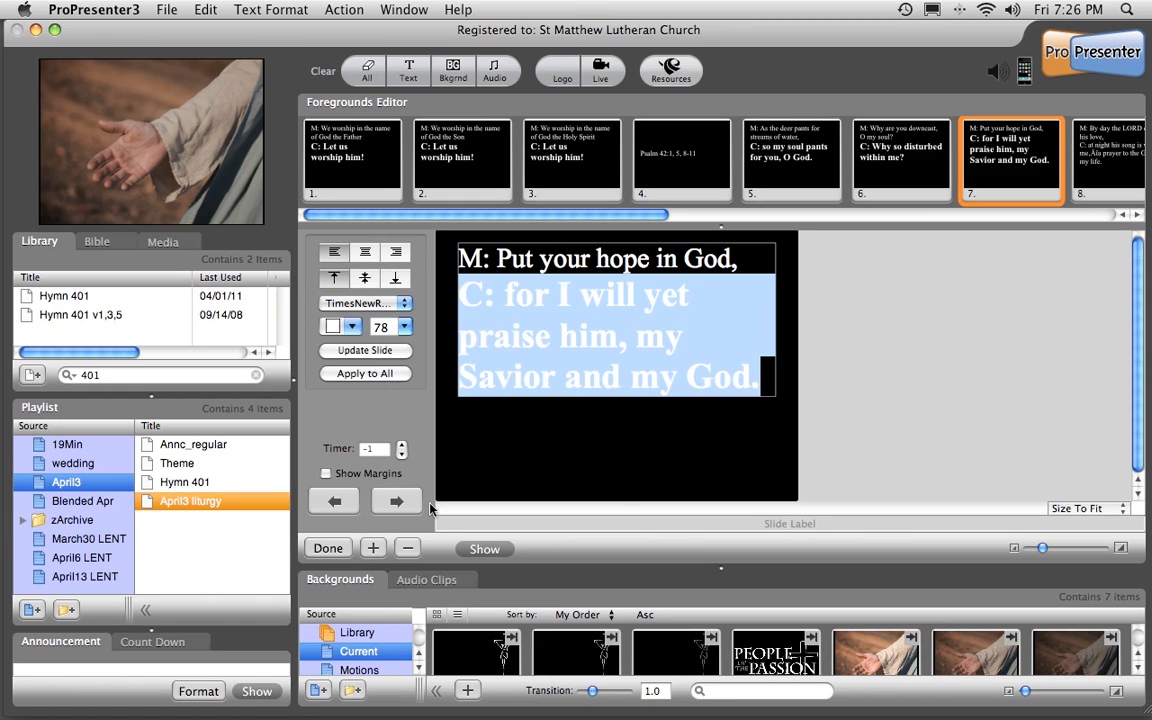
On slide 8, make the response starting "C: at night his song is with me" bold at size 78.
click(398, 505)
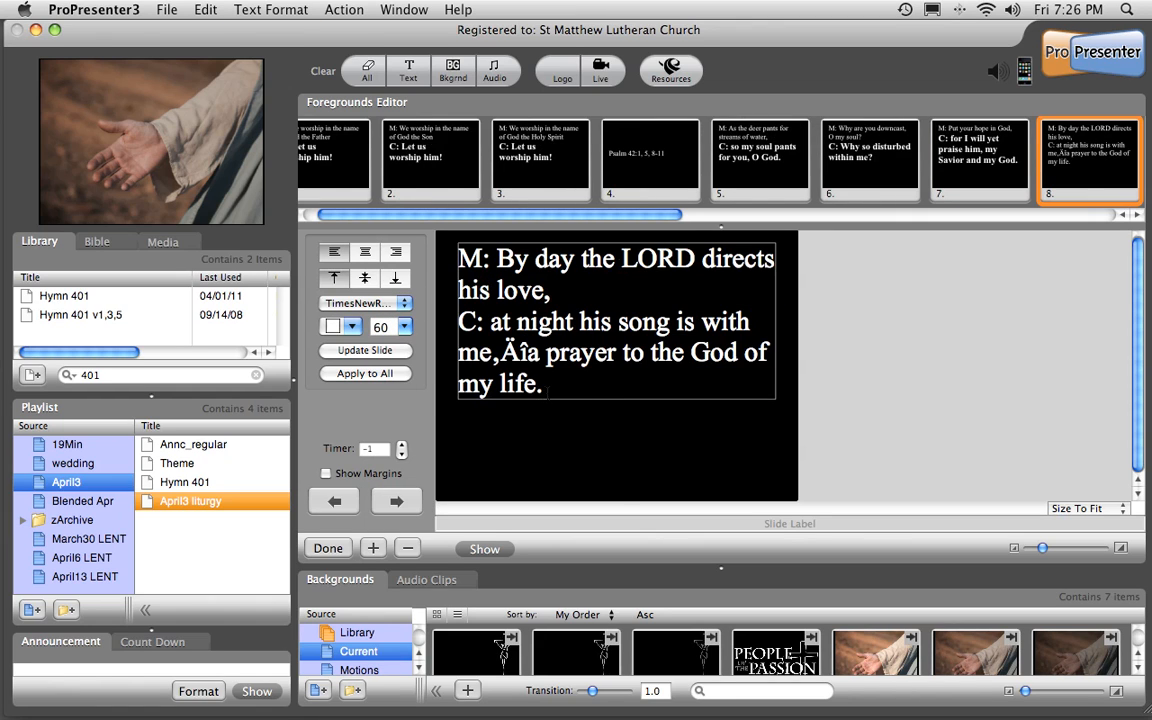
drag(548, 391, 460, 331)
key(super+b)
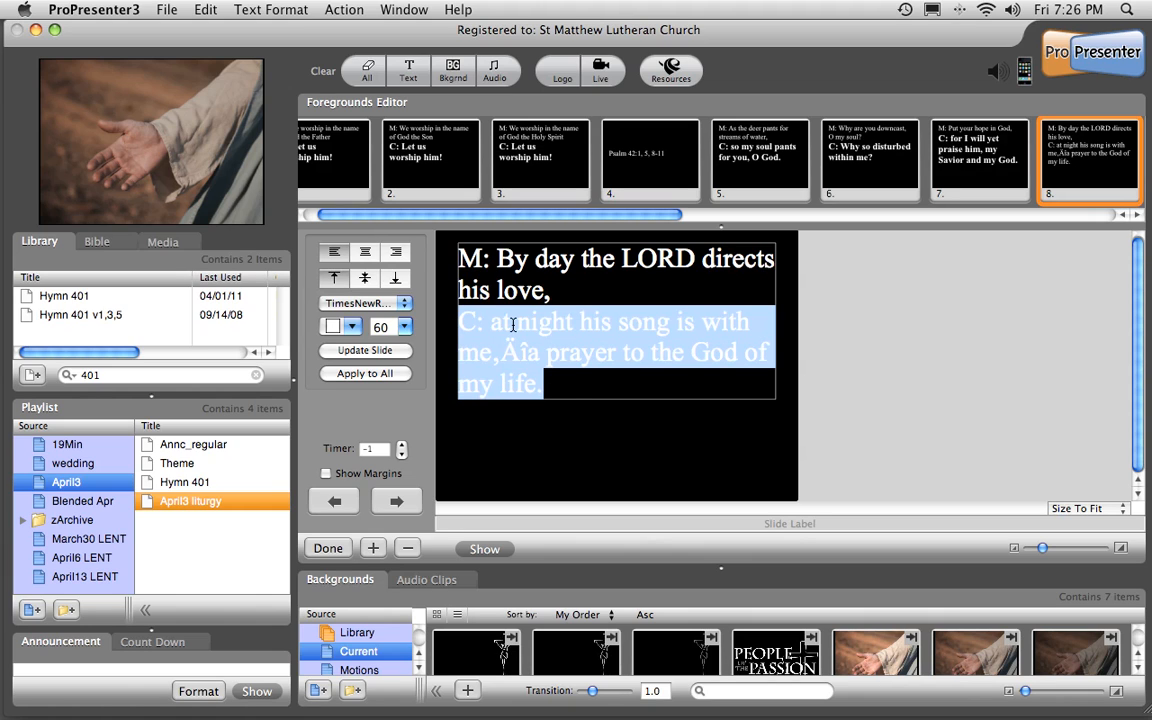
click(404, 327)
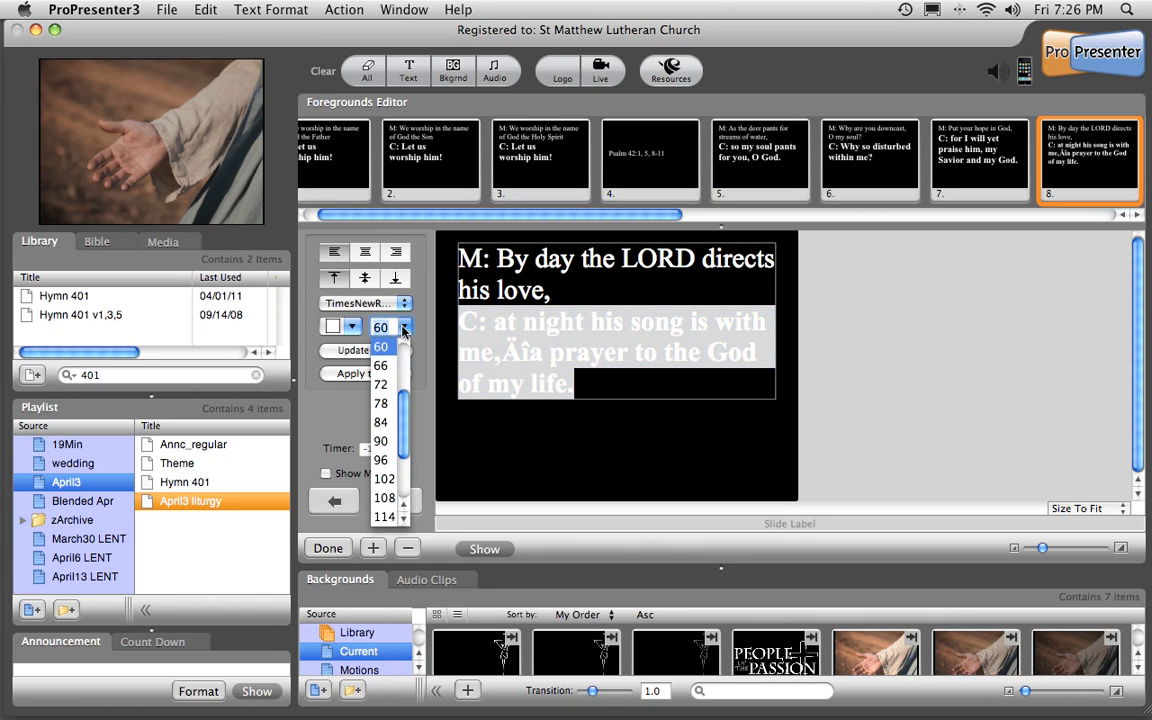
click(380, 403)
click(655, 410)
On slide 8, replace the garbled characters between "me" and "a prayer" with a spaced hyphen.
click(660, 371)
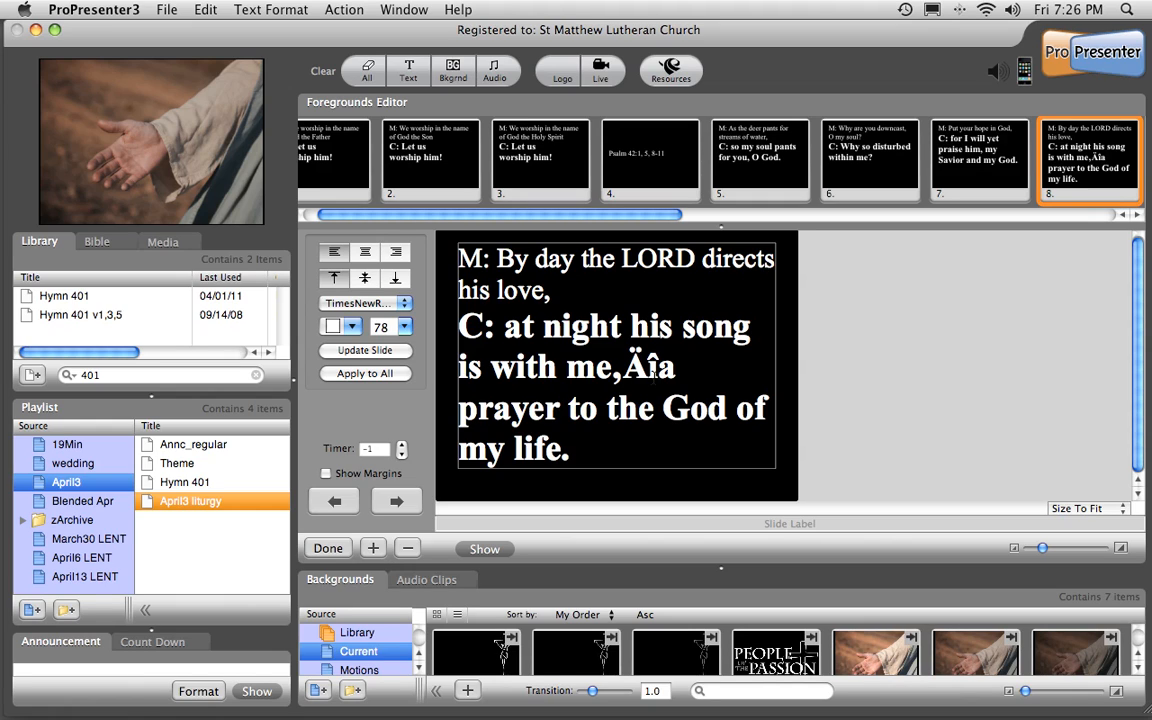
click(656, 373)
key(BackSpace)
key(BackSpace)
key(BackSpace)
text(-)
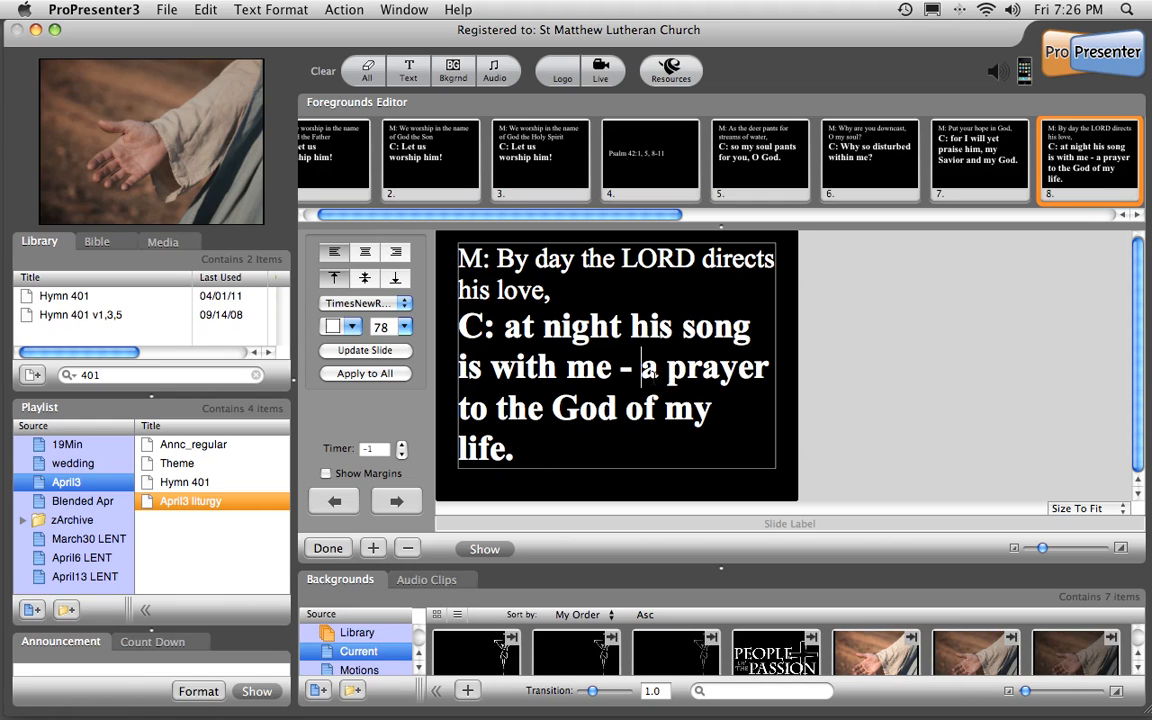
On slide 9, replace the garbled characters before "Why have you forgotten" and after "enemy?" with straight double quotation marks.
click(396, 503)
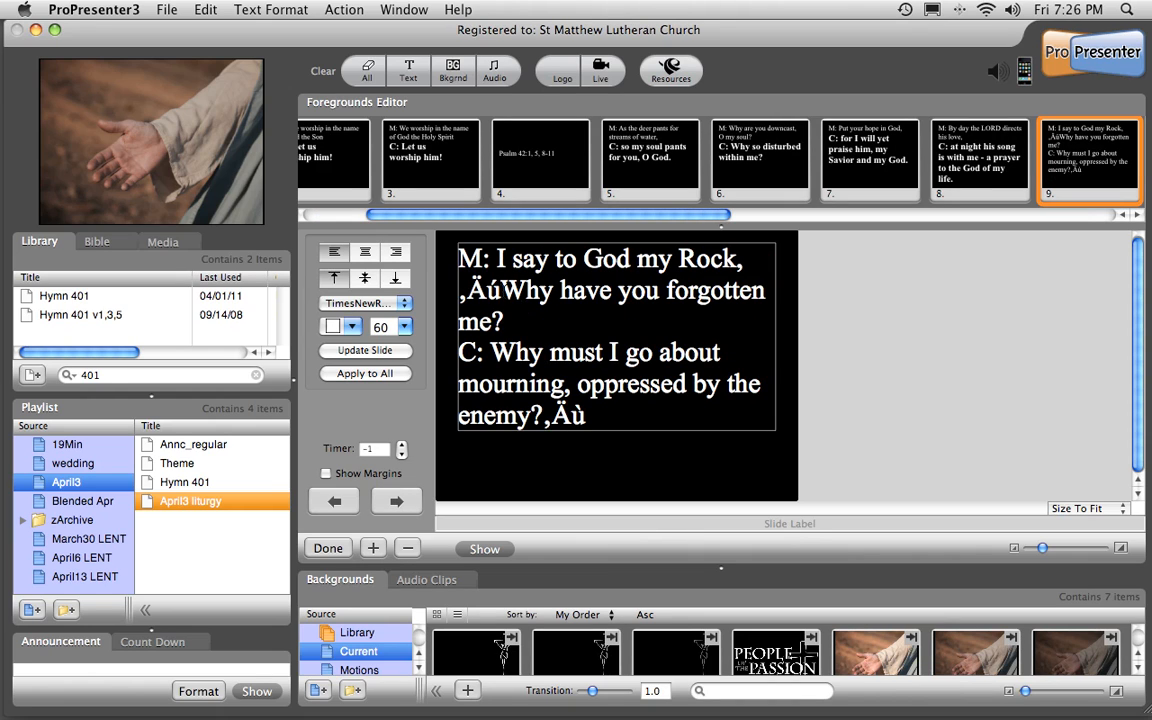
drag(499, 291, 458, 291)
text(")
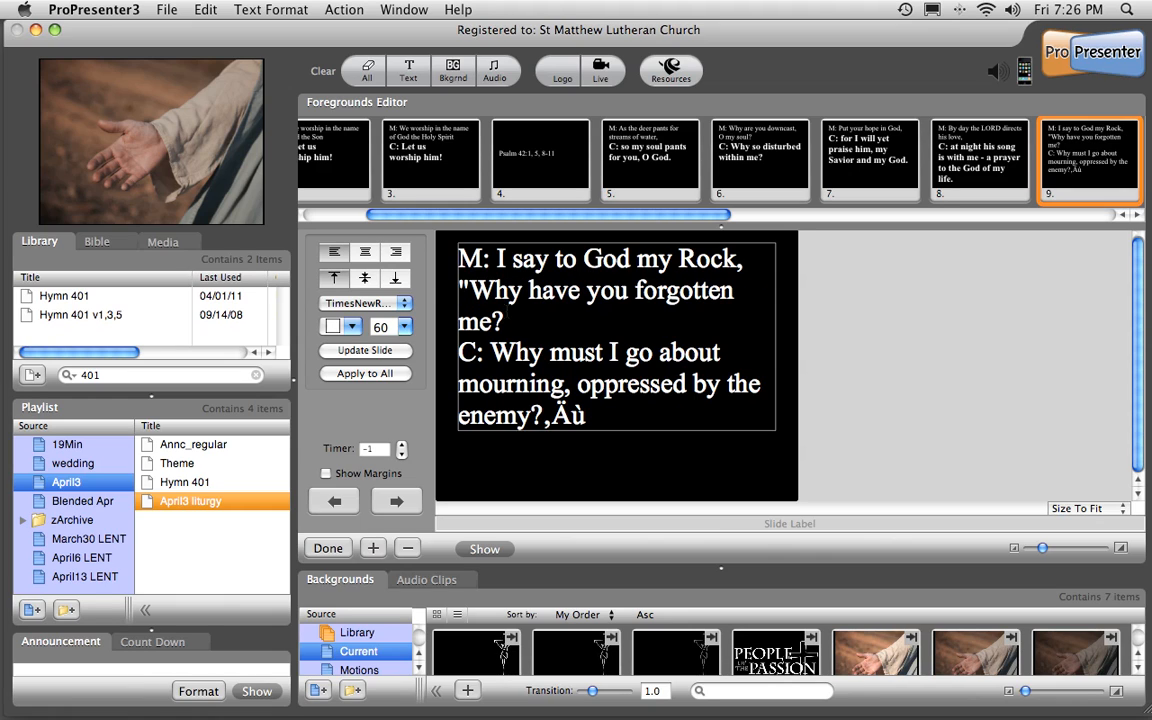
click(594, 418)
key(BackSpace)
key(BackSpace)
key(BackSpace)
text(")
On slide 9, make the response starting "C: Why must I go about mourning" bold at size 78 and show the slide on the output.
drag(594, 418, 390, 365)
key(super+b)
click(404, 326)
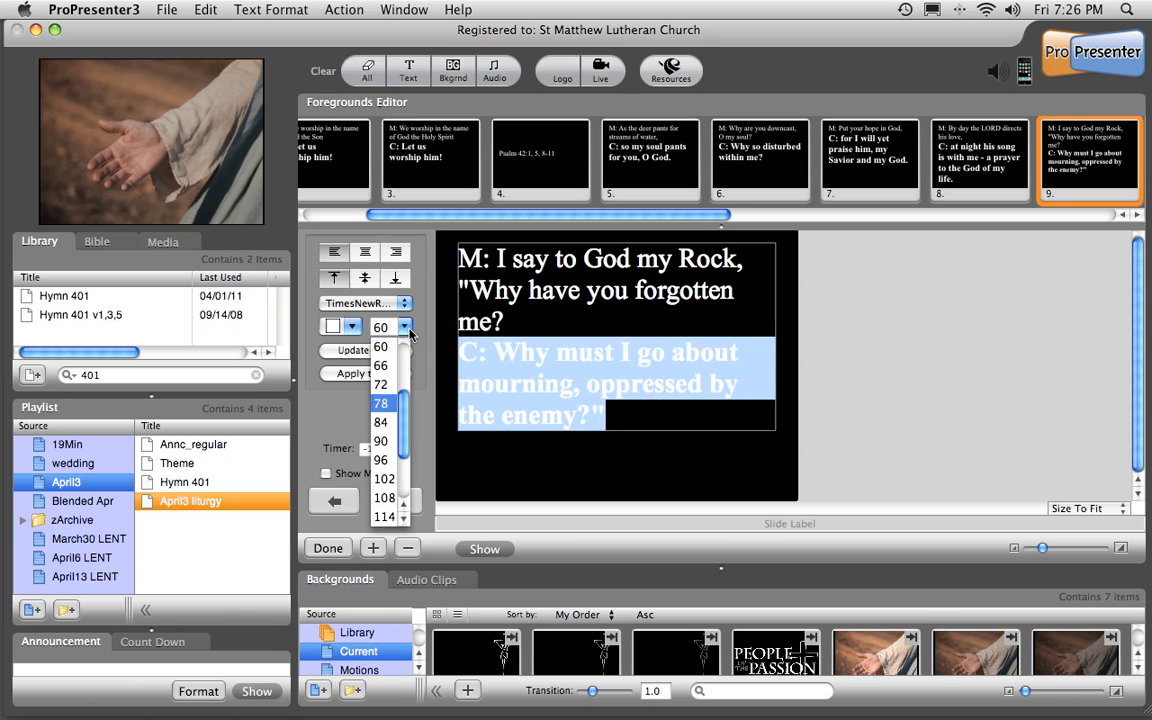
click(379, 401)
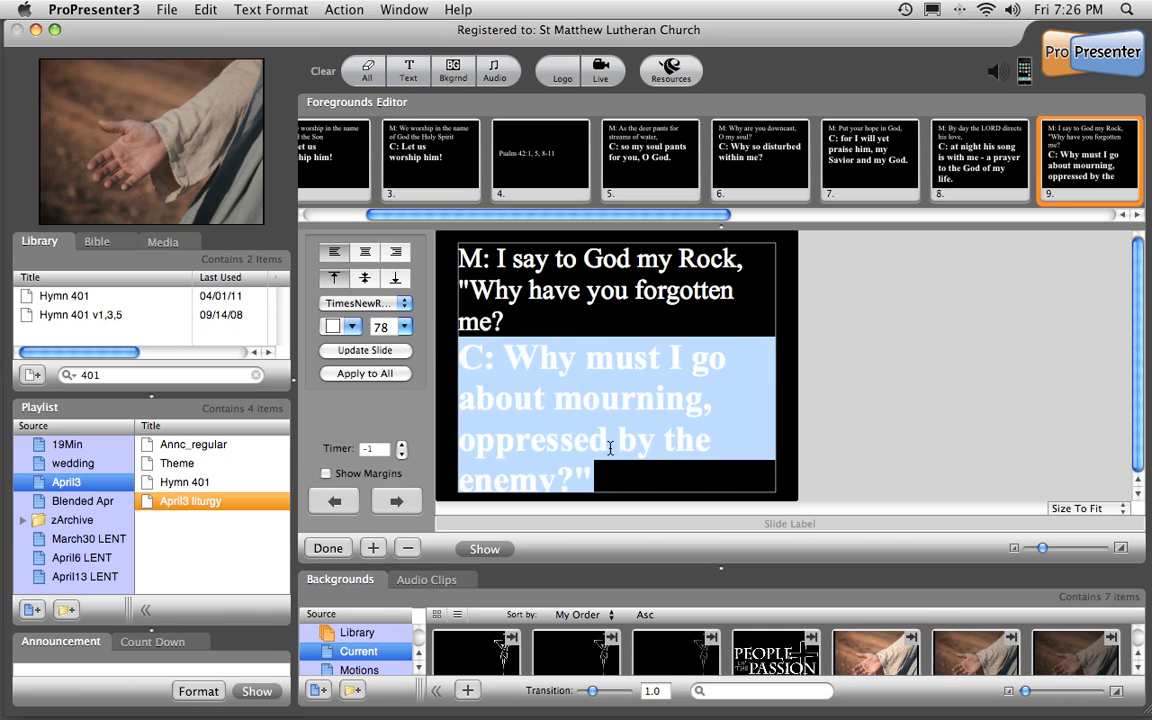
click(621, 480)
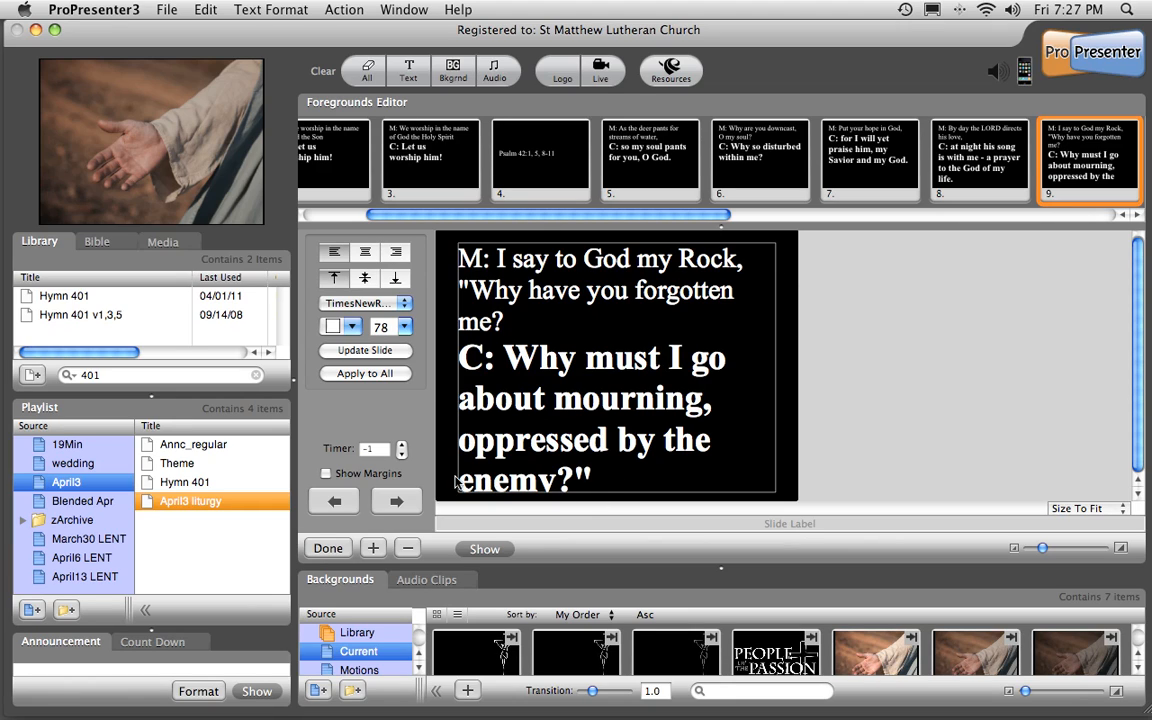
click(490, 554)
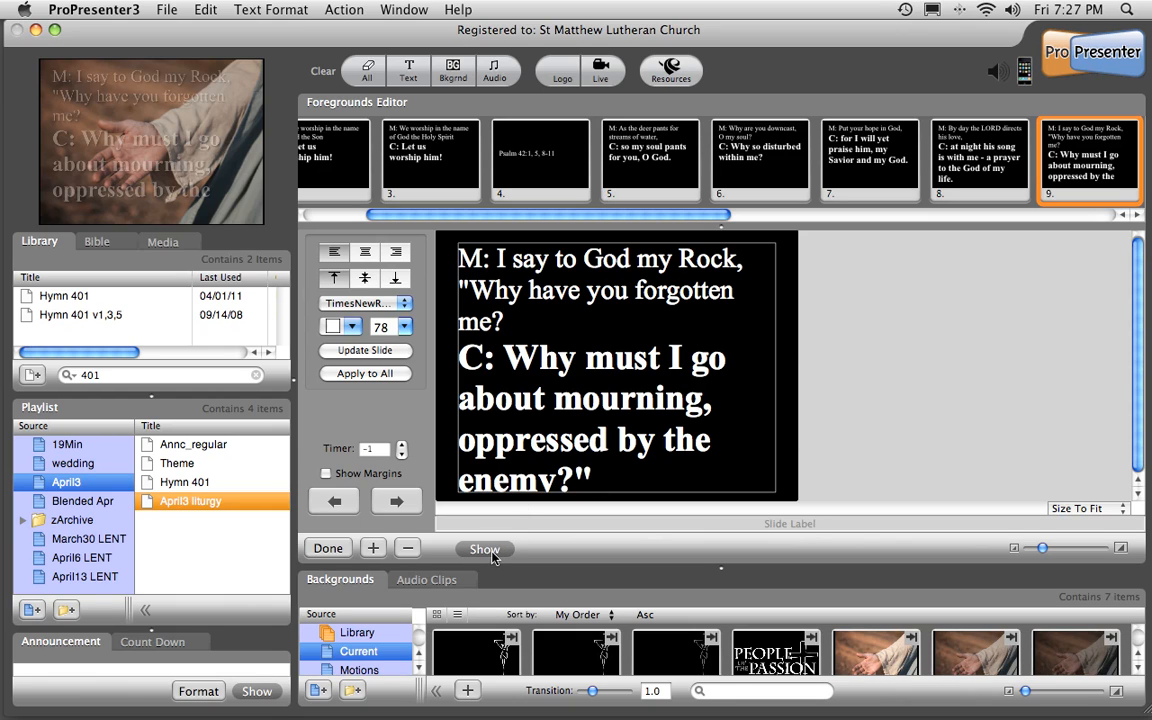